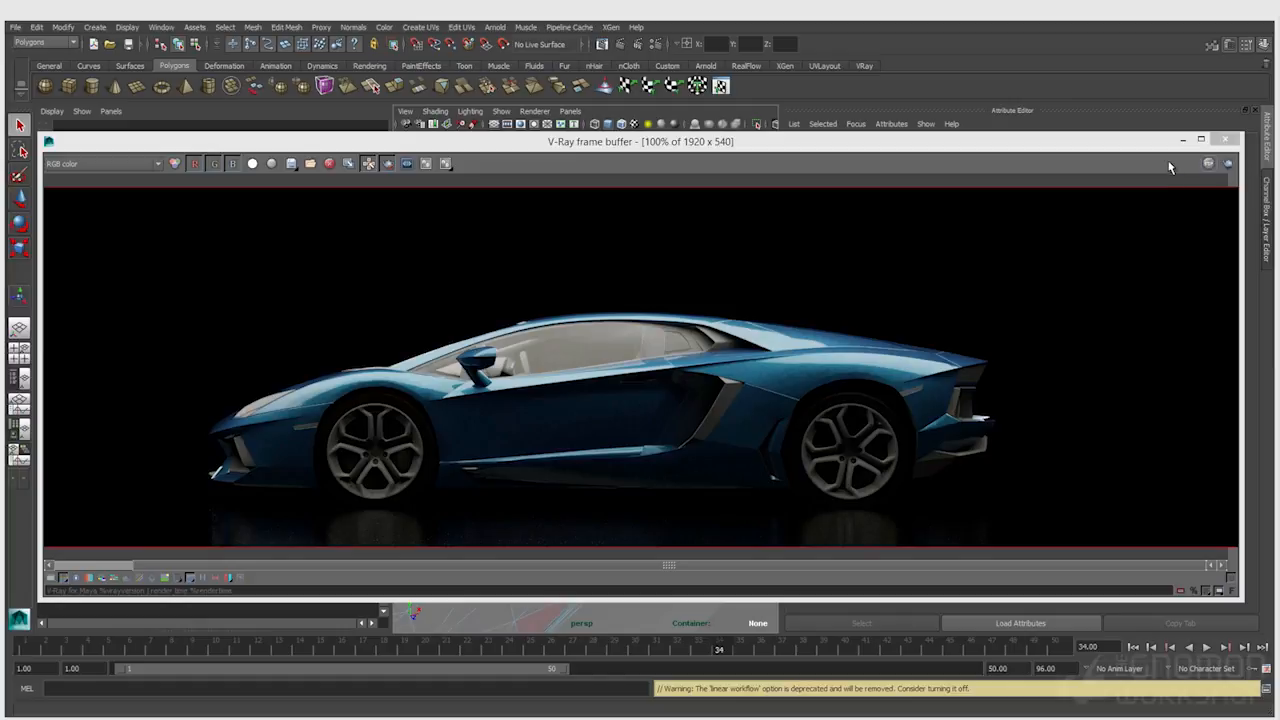
- Minimize the V-Ray frame buffer, return the mesh to object mode and inspect the whole scene with the black platform selected
drag(1124, 144, 1121, 154)
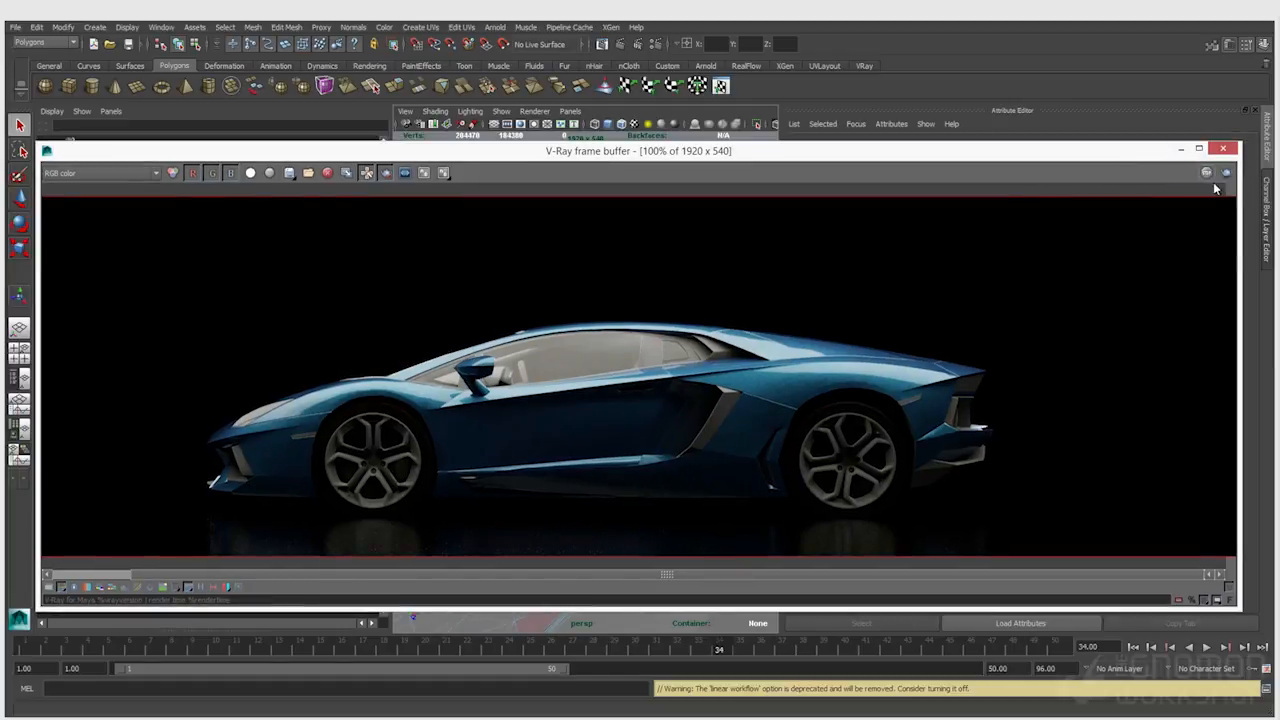
click(1182, 150)
click(595, 352)
right_click(559, 384)
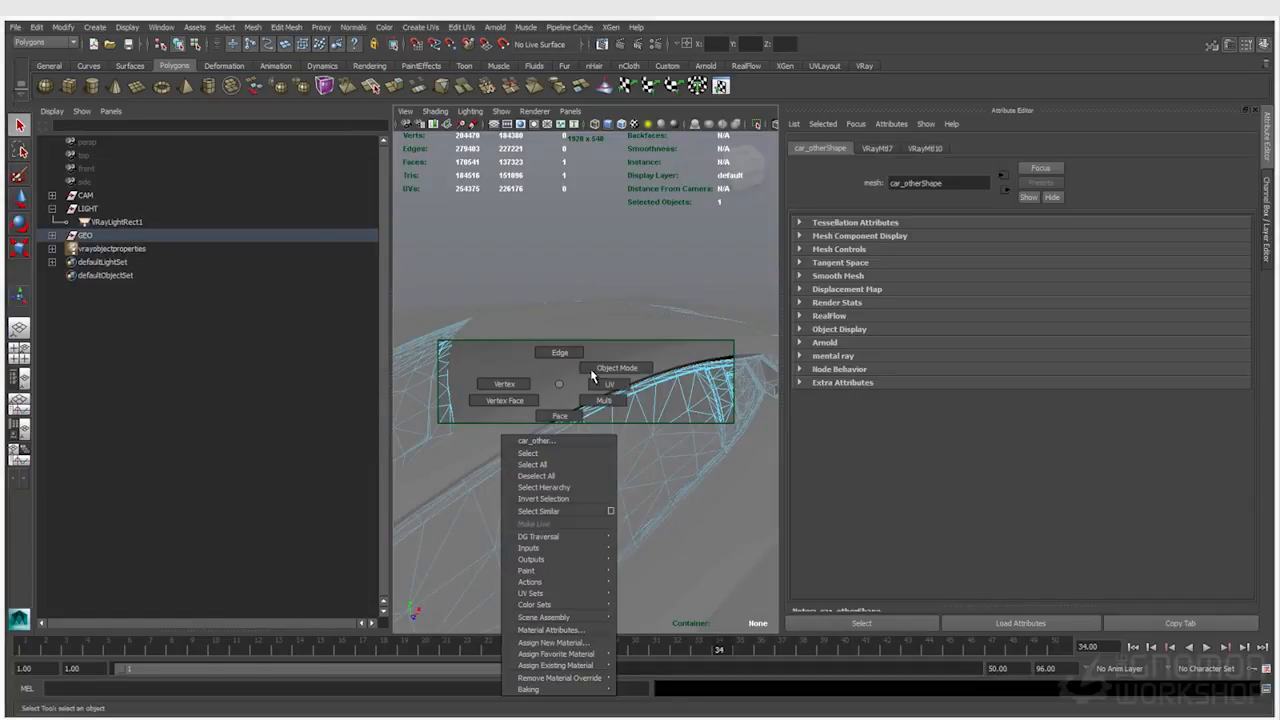
right_drag(587, 375, 608, 368)
click(630, 285)
alt+right_drag(630, 285, 525, 319)
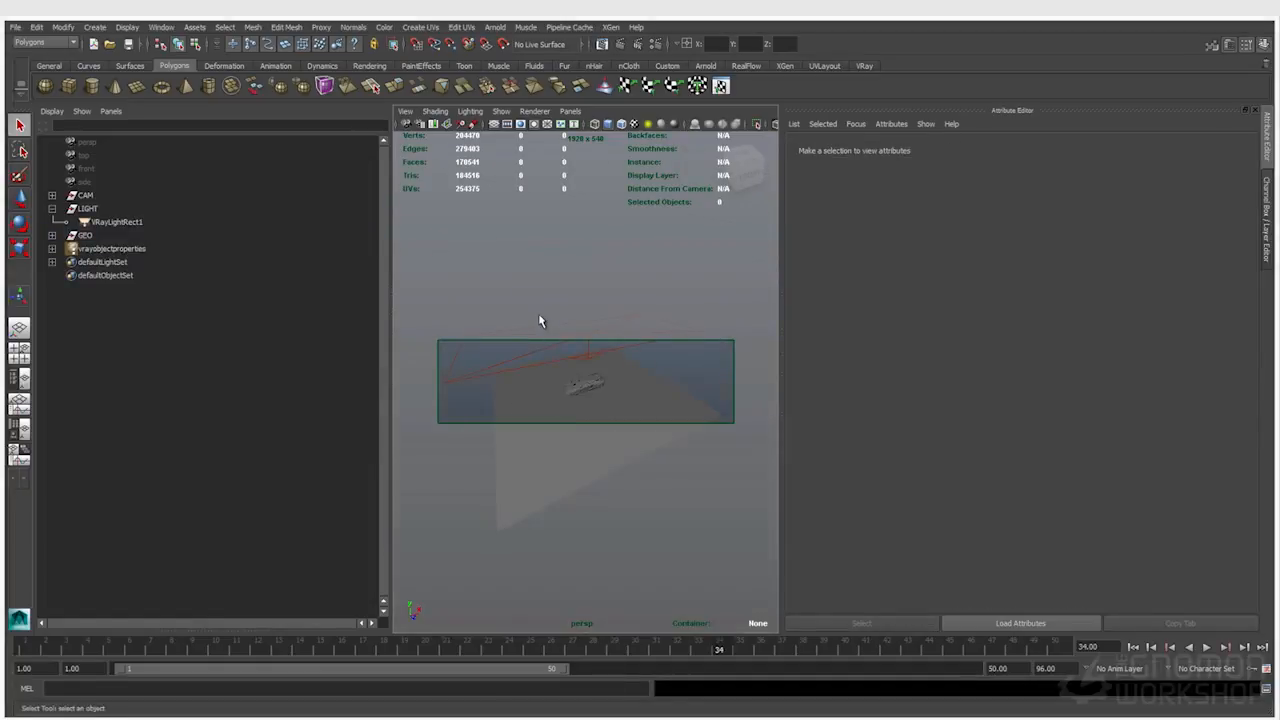
alt+drag(560, 326, 666, 314)
click(636, 406)
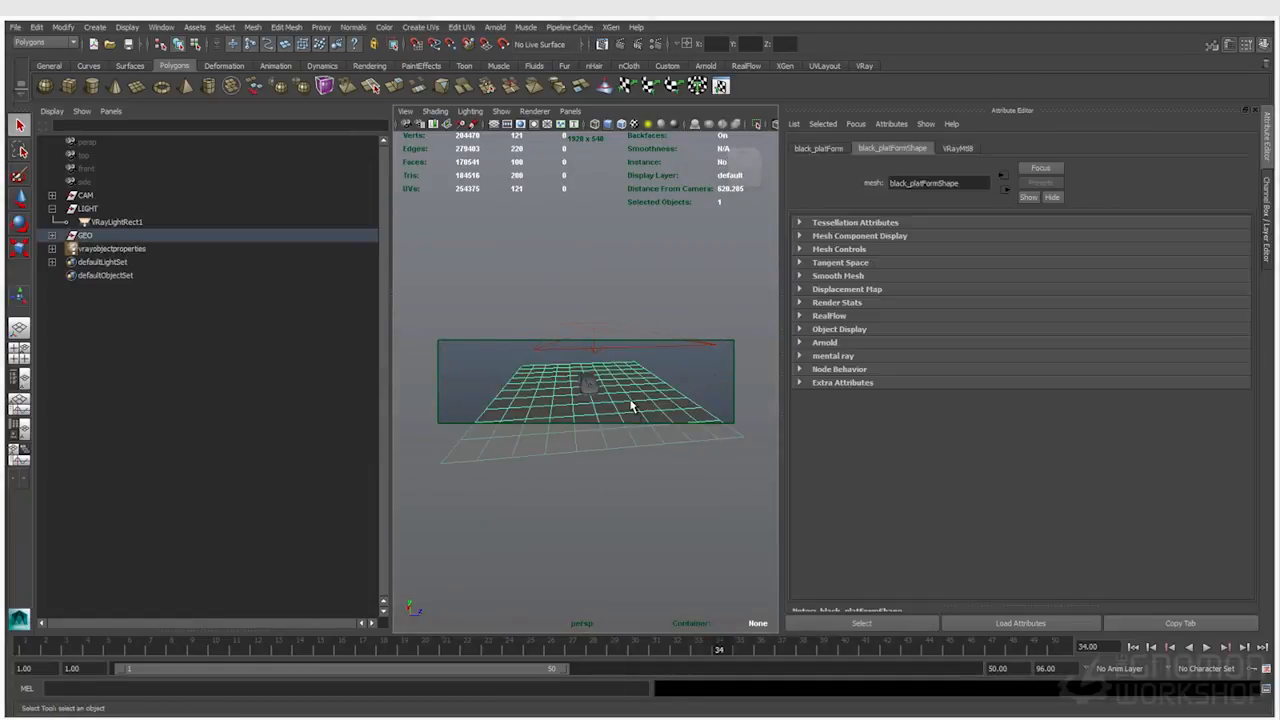
- Select the V-Ray rectangle light above the car and show the attributes of its file texture
click(614, 338)
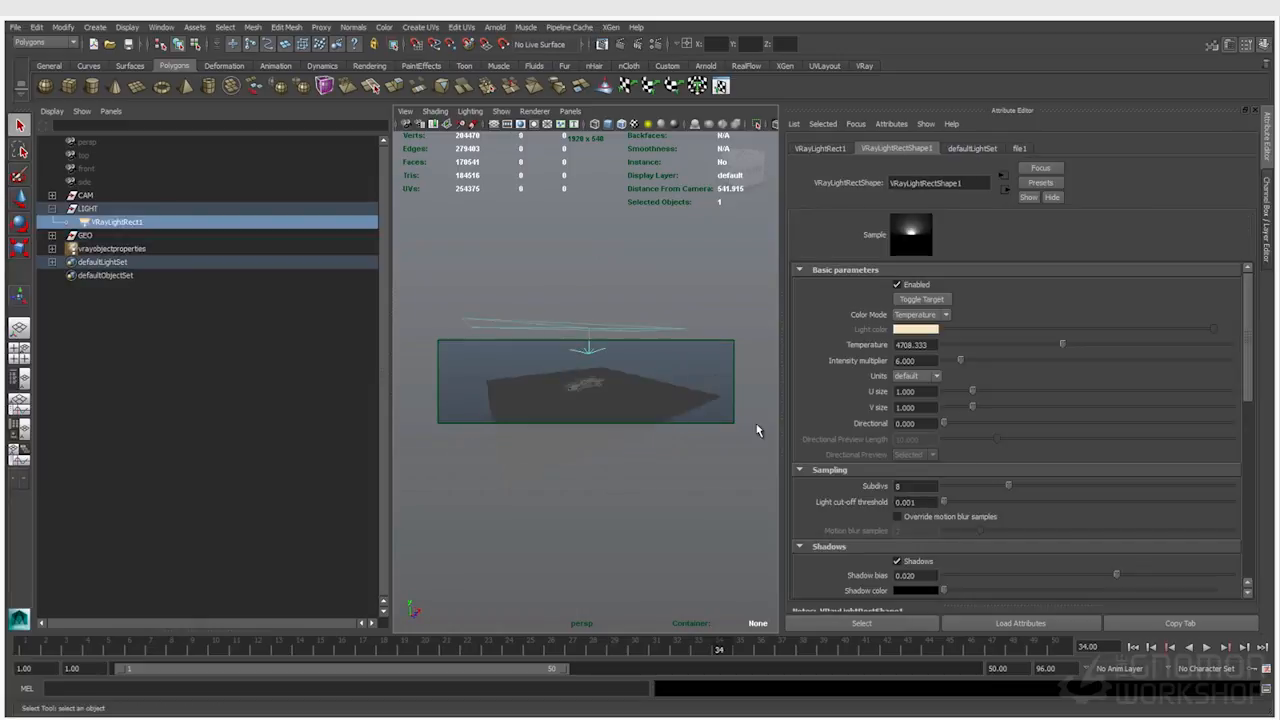
scroll(1028, 526, down, 2)
click(1230, 567)
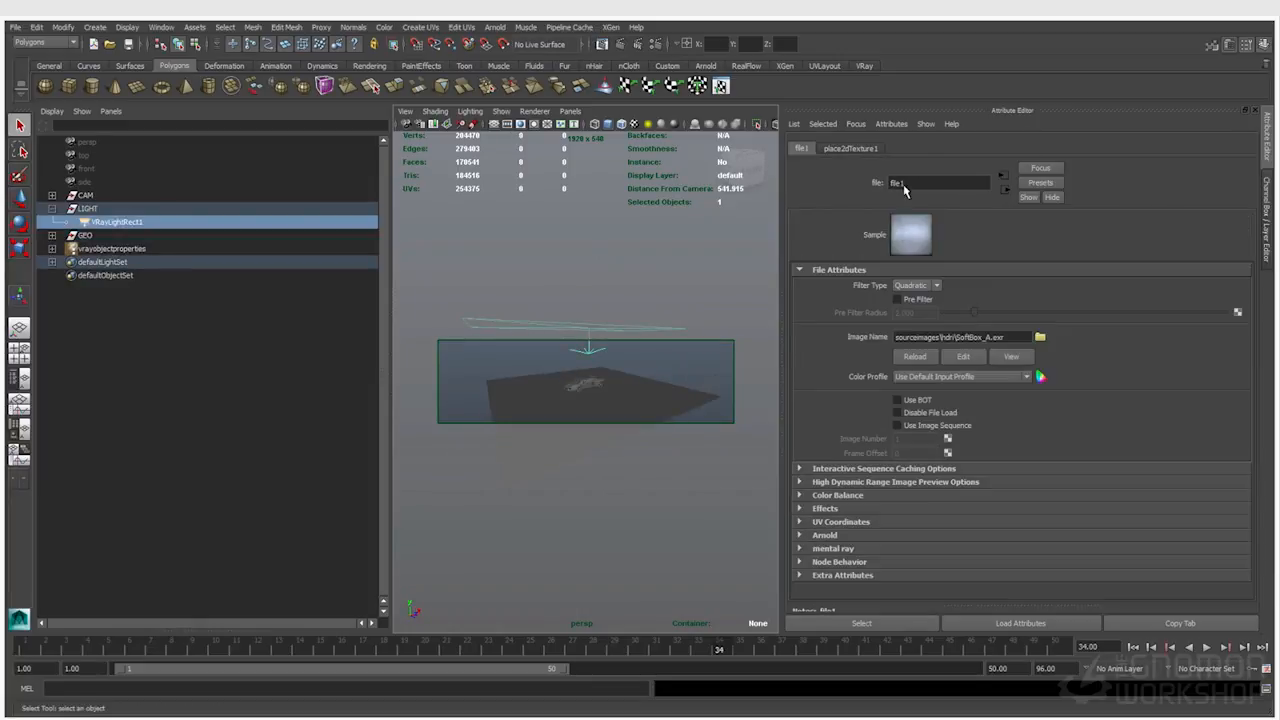
- Clear the selection and switch the viewport to the shotCam camera
click(674, 286)
click(569, 113)
mouse_move(600, 124)
click(688, 137)
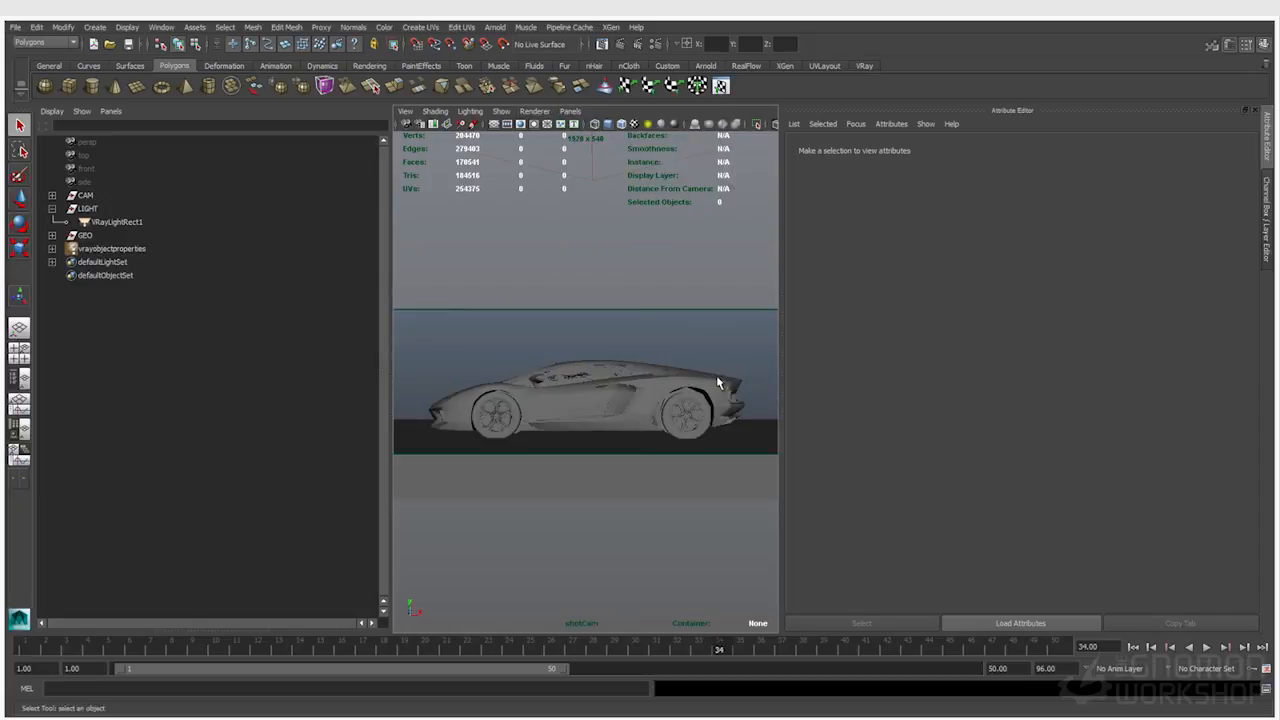
- Assign a new VRay Mtl to the car body and raise its reflection color to full white
click(653, 415)
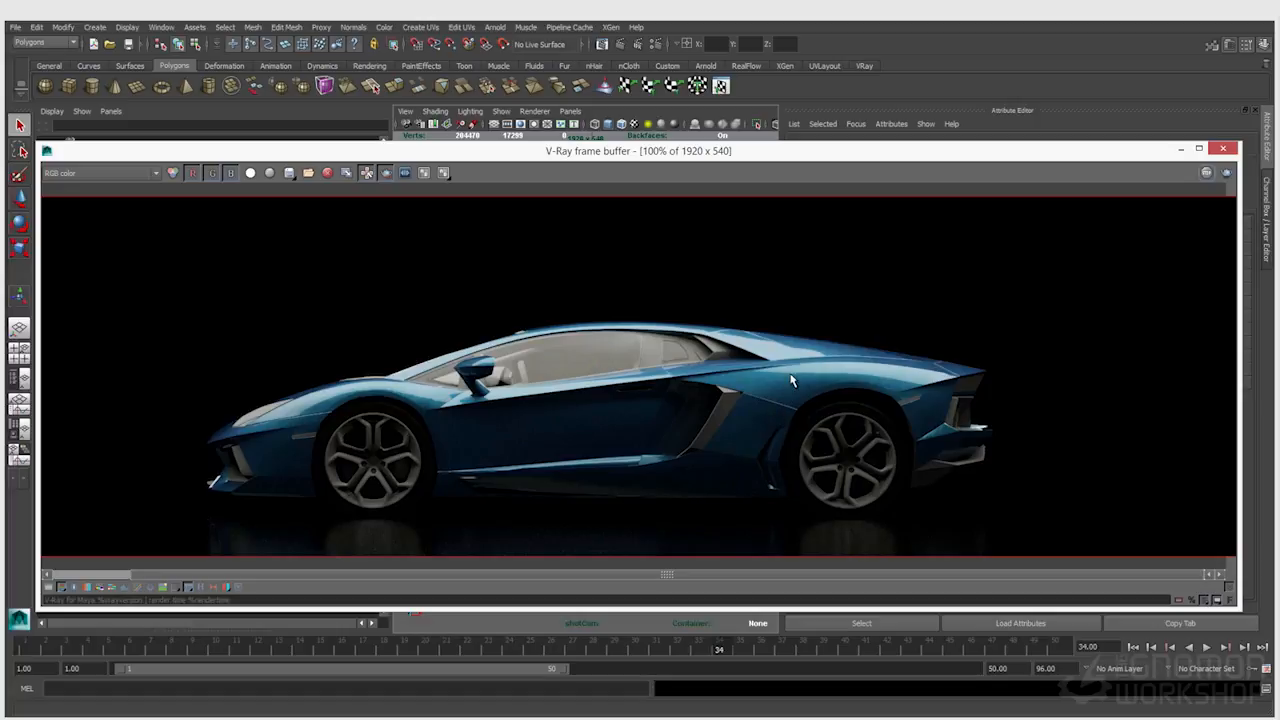
scroll(790, 400, up, 2)
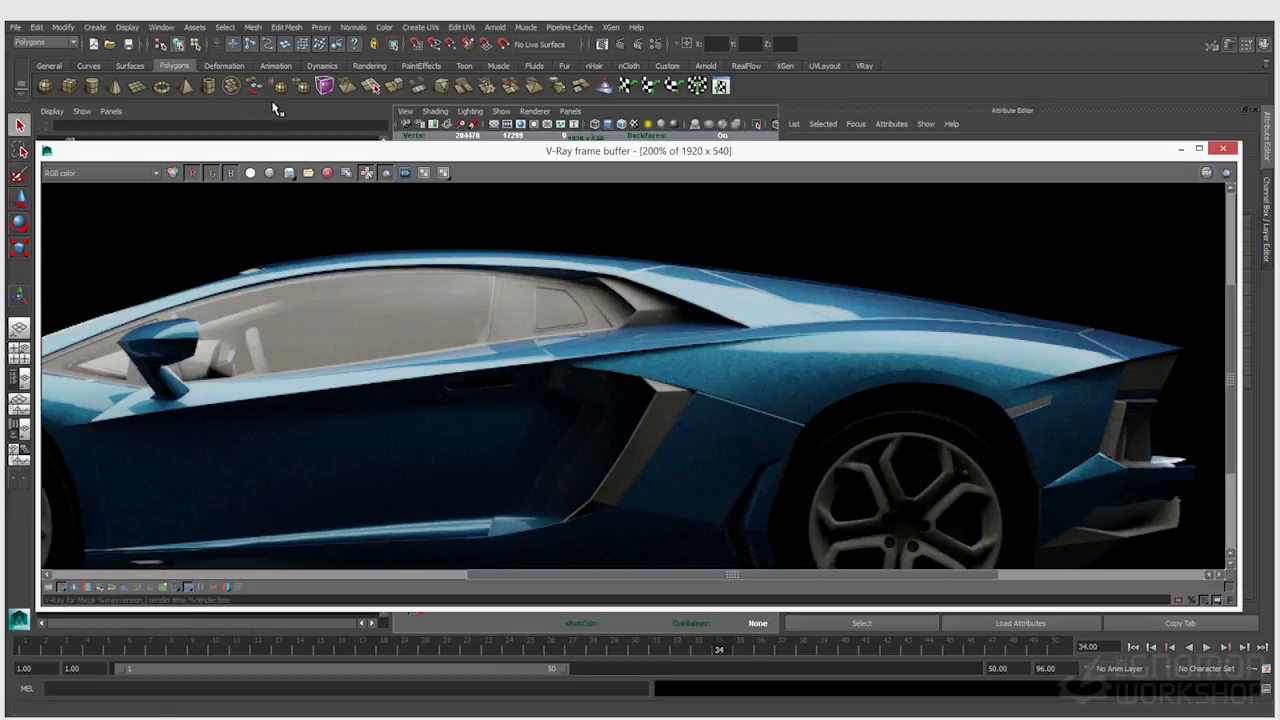
drag(325, 152, 0, 147)
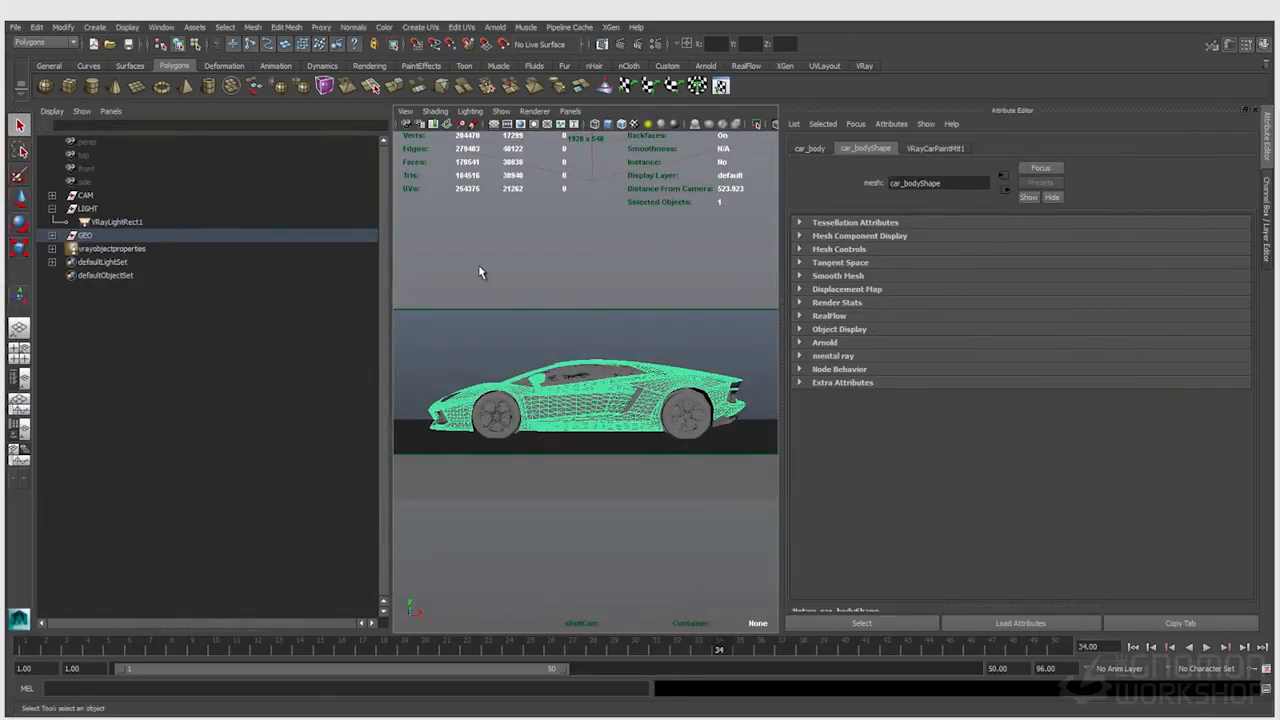
right_drag(528, 288, 640, 625)
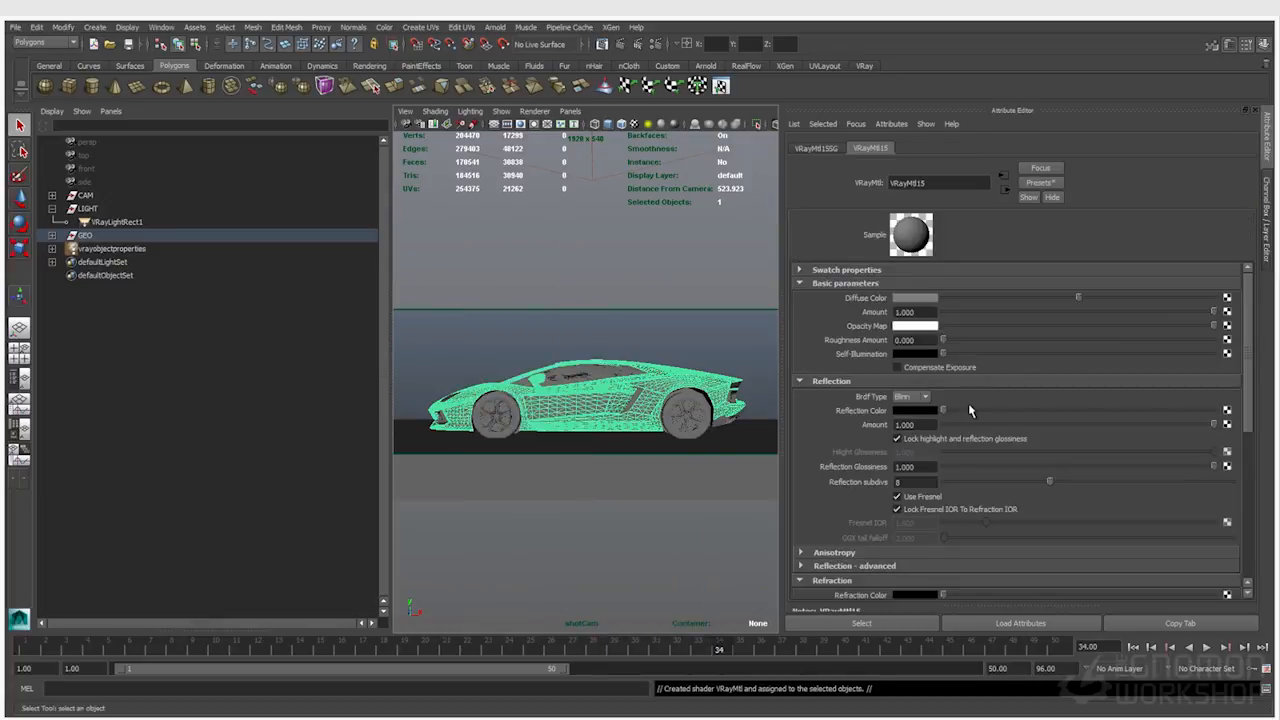
drag(943, 414, 1213, 410)
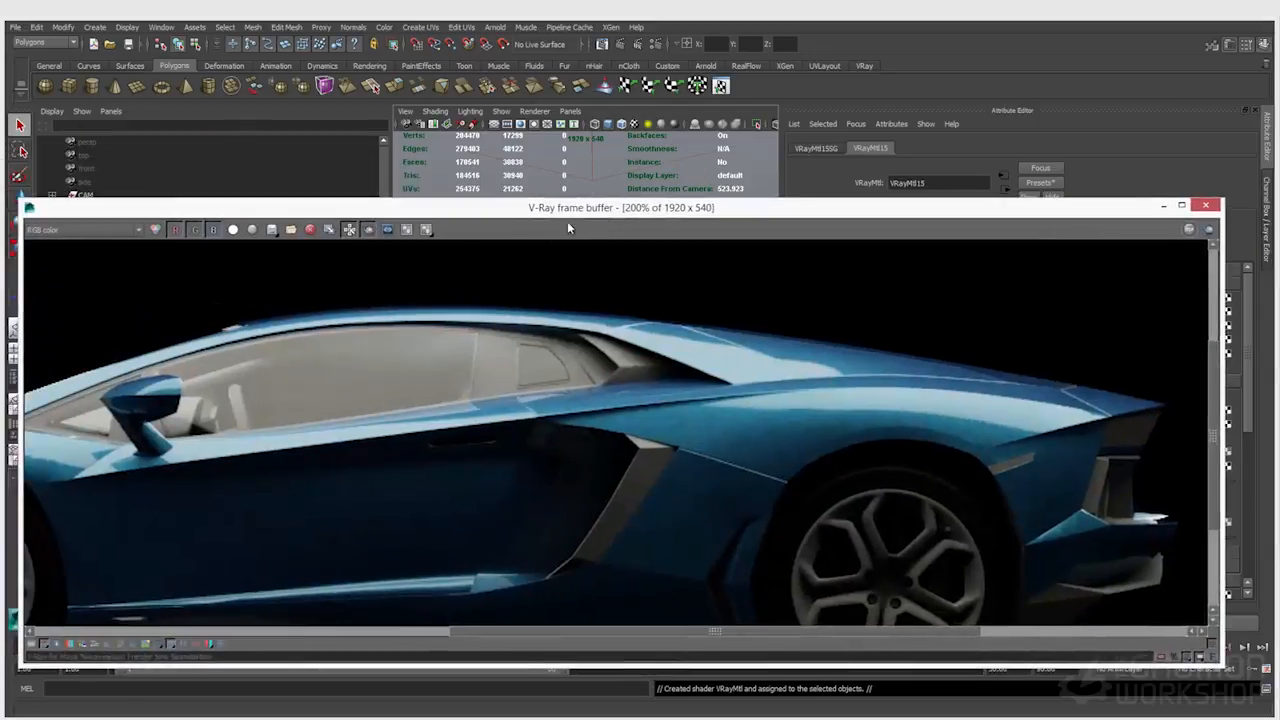
- Start an interactive V-Ray render limited to a region covering the rear half of the car
drag(568, 210, 304, 291)
click(572, 242)
click(100, 310)
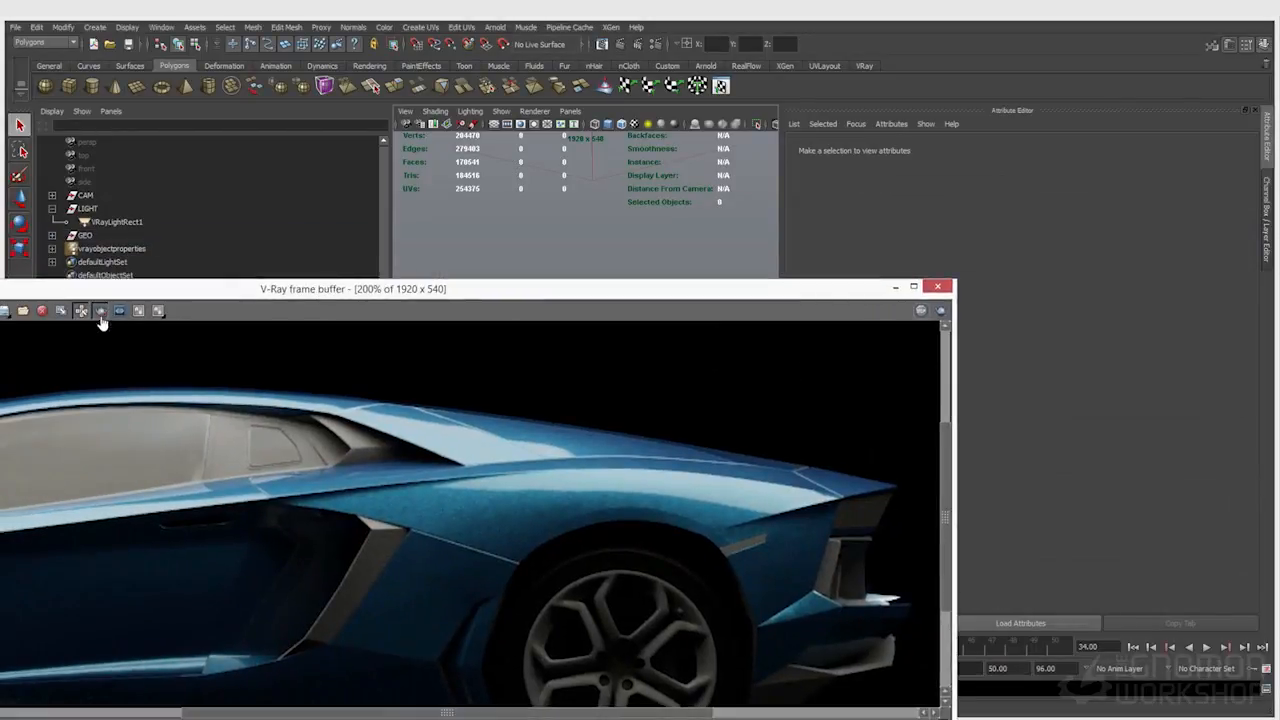
drag(437, 398, 600, 575)
drag(444, 288, 44, 273)
click(620, 44)
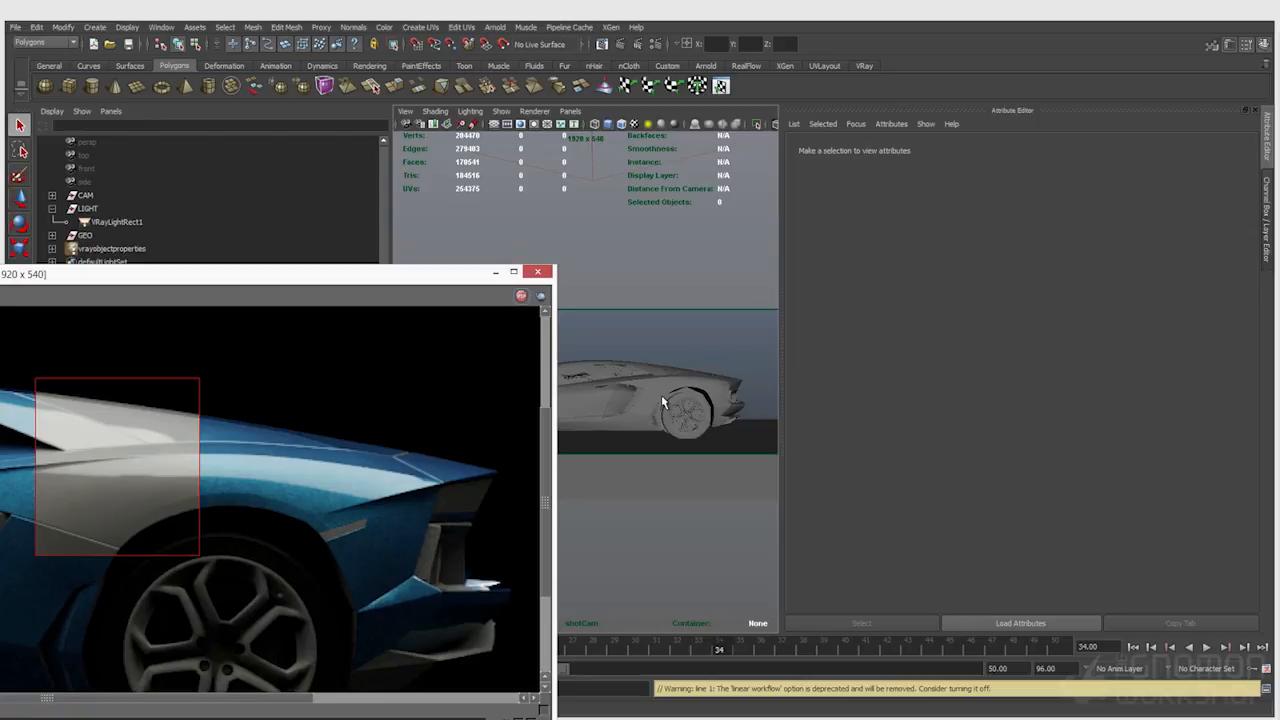
drag(117, 277, 519, 194)
drag(205, 242, 843, 606)
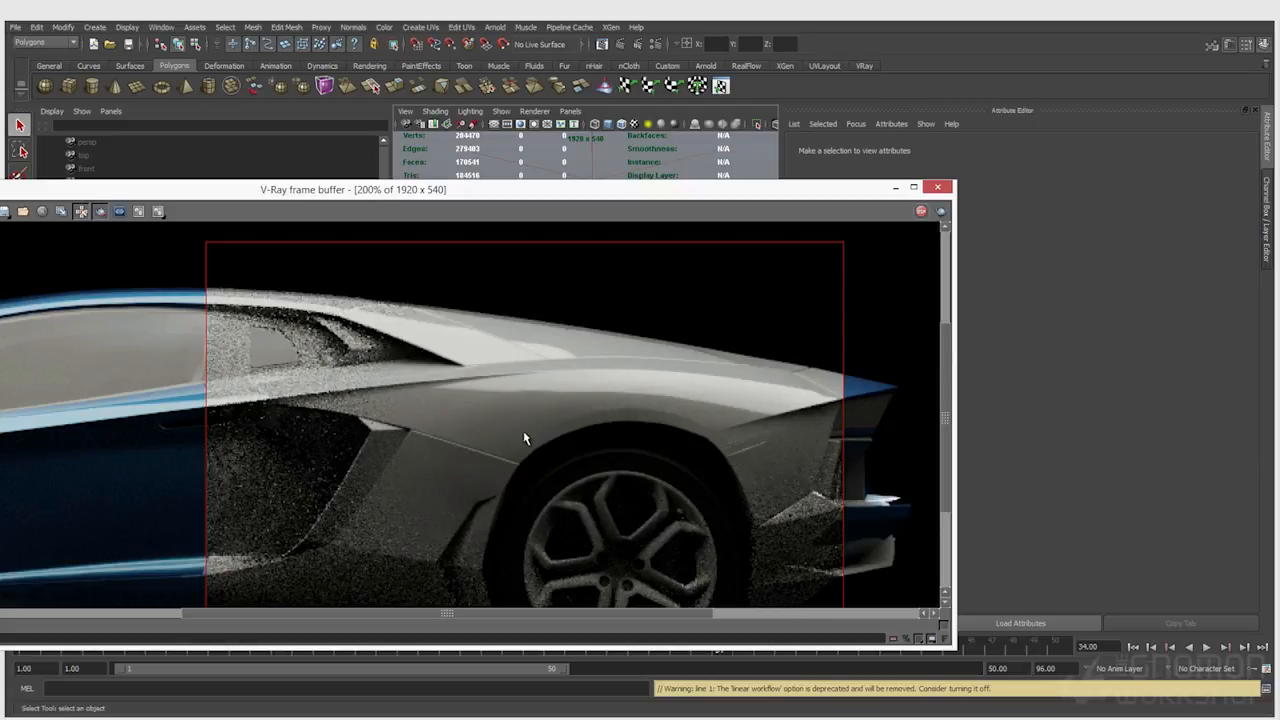
- Assign a new VRay Car Paint Mtl to the car body
drag(416, 192, 62, 196)
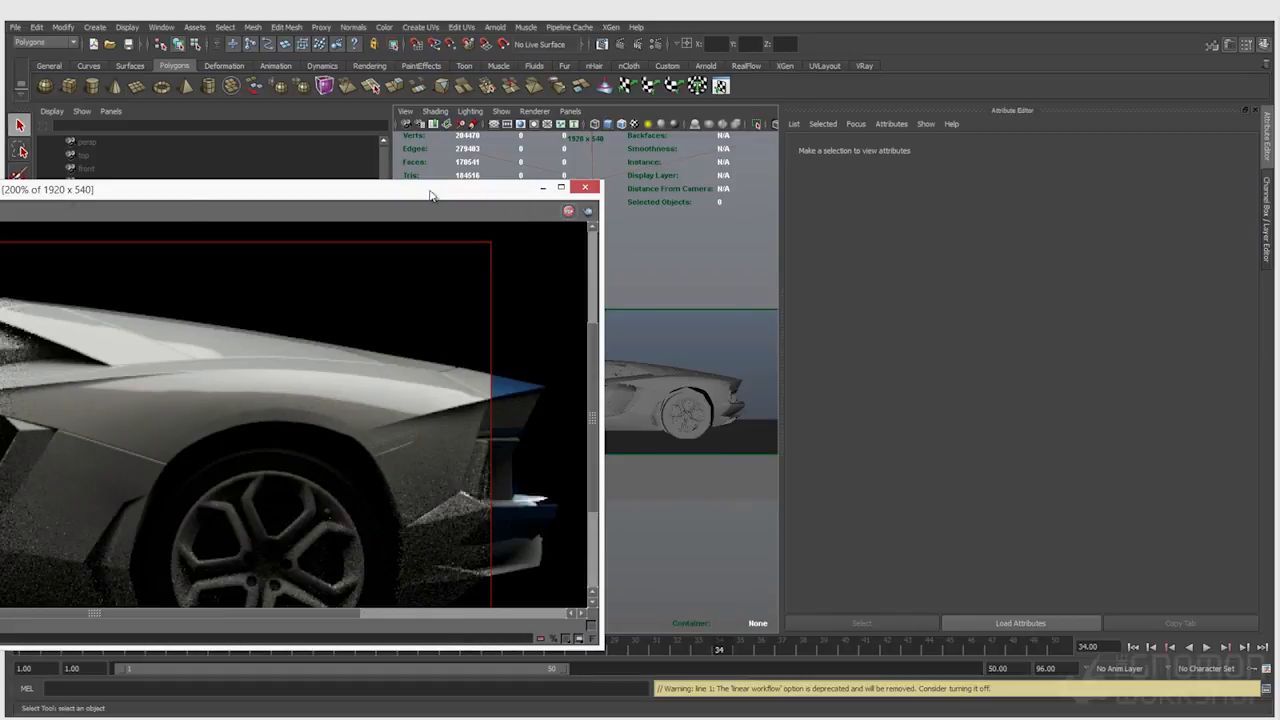
drag(476, 187, 121, 213)
click(700, 392)
click(700, 397)
right_drag(690, 382, 695, 632)
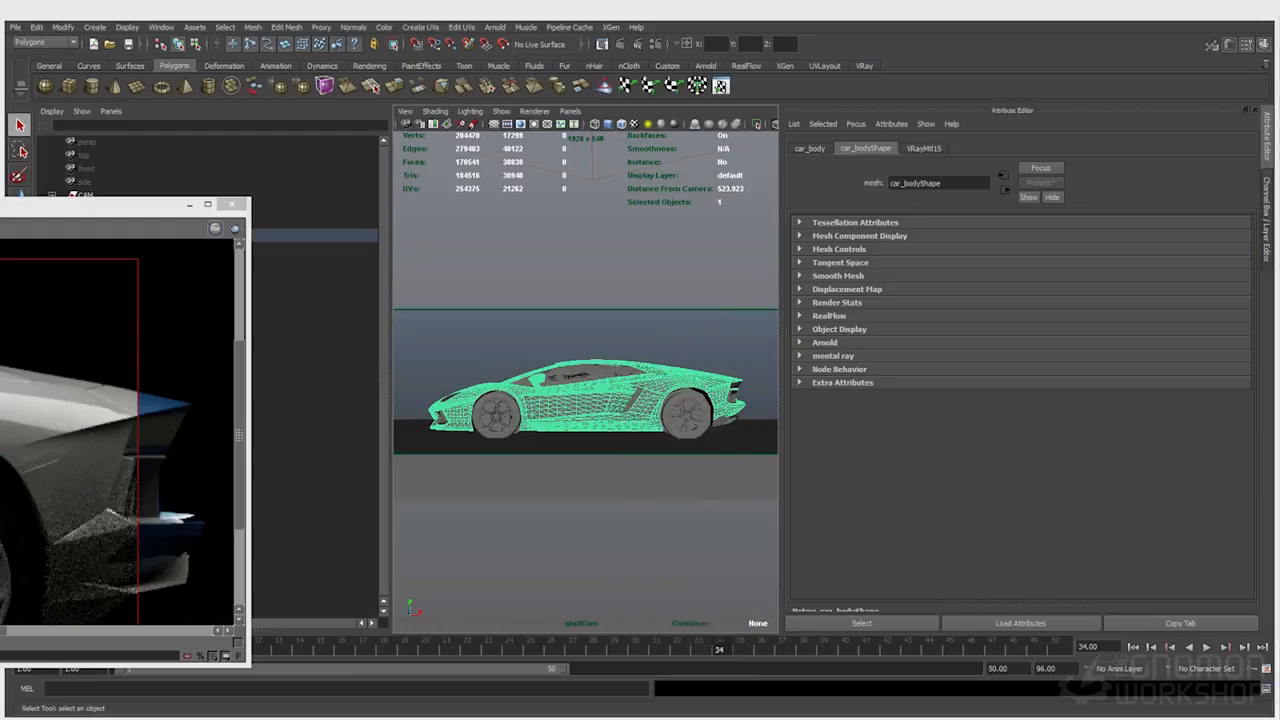
drag(0, 176, 417, 157)
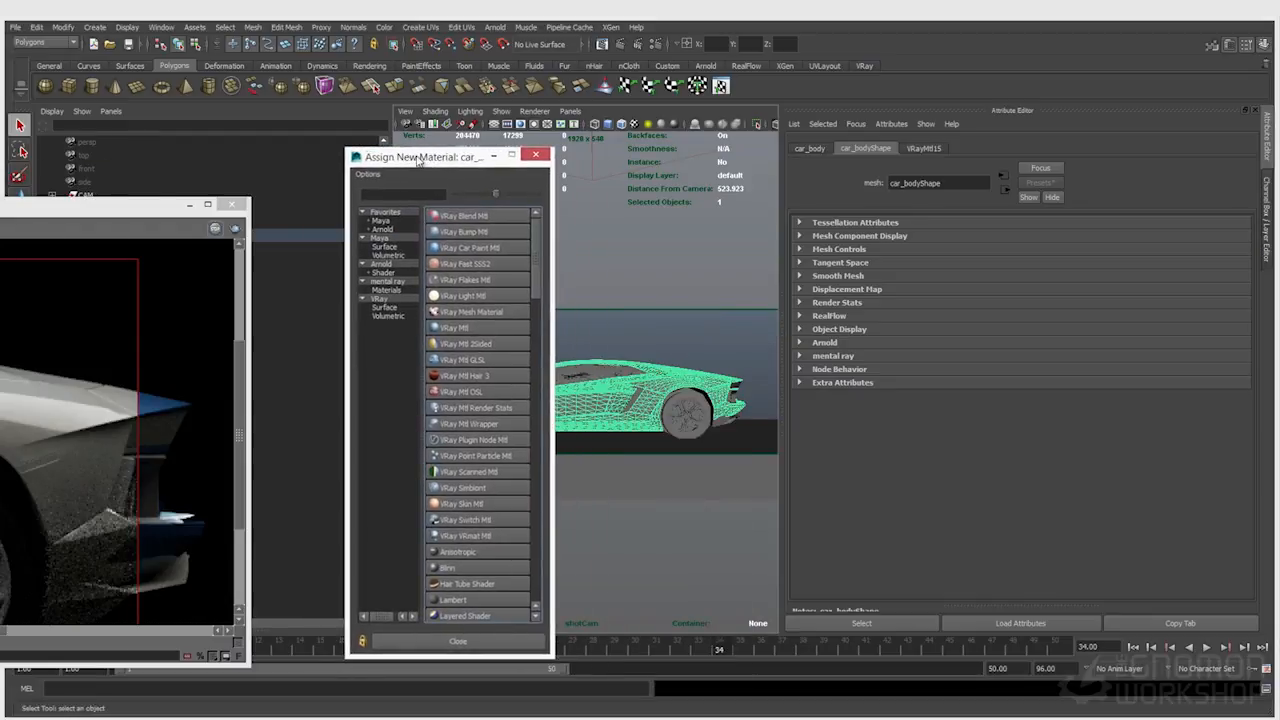
click(472, 248)
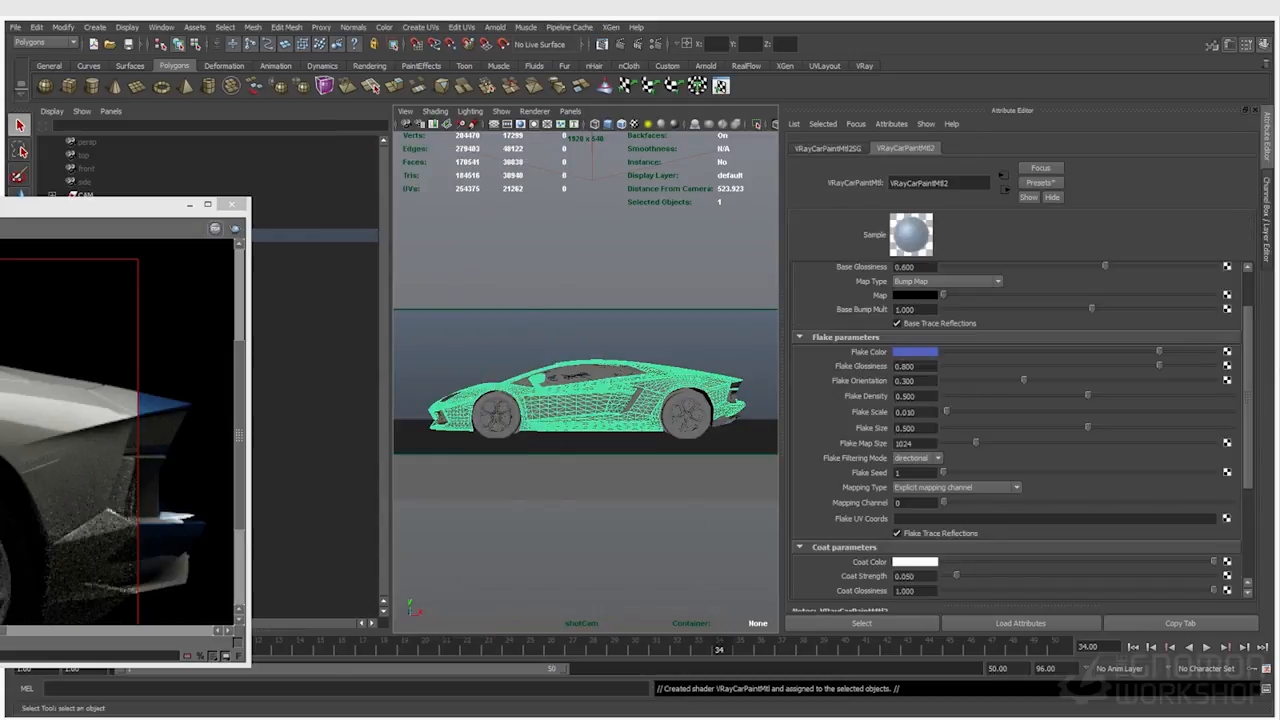
- Deselect the car body and run the V-Ray IPR render to check the new car paint in the frame buffer
click(673, 326)
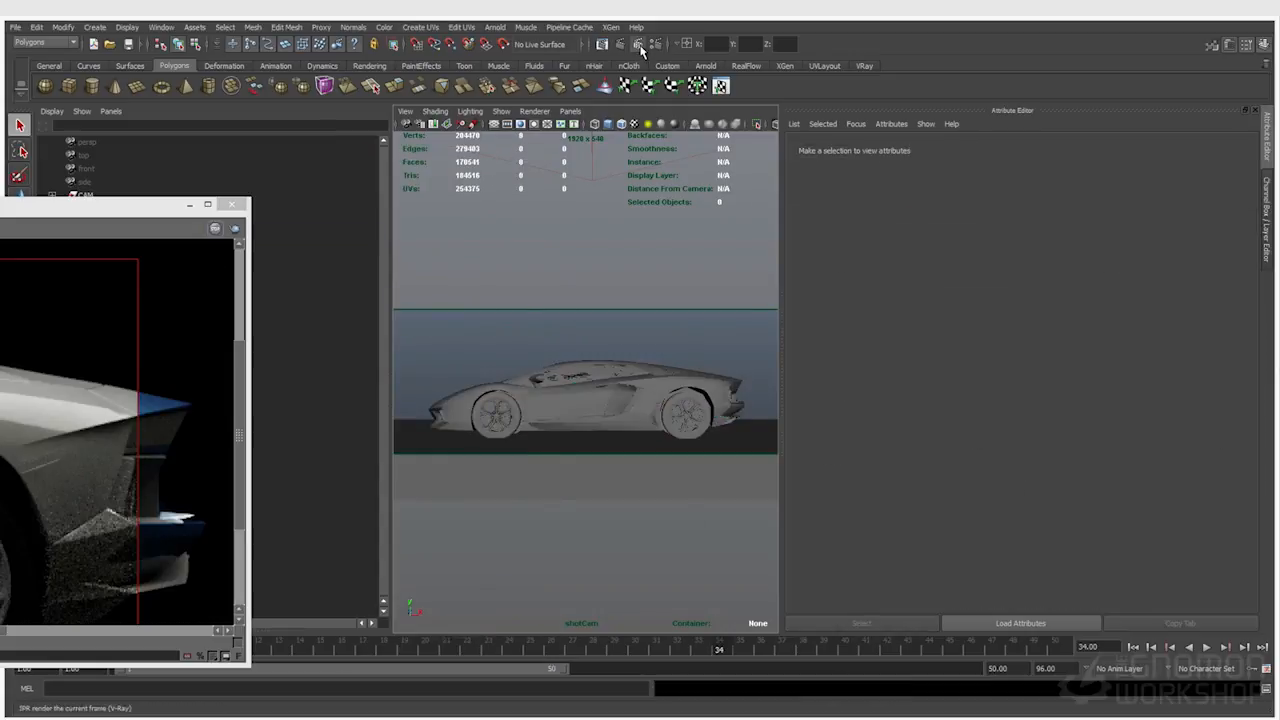
click(637, 45)
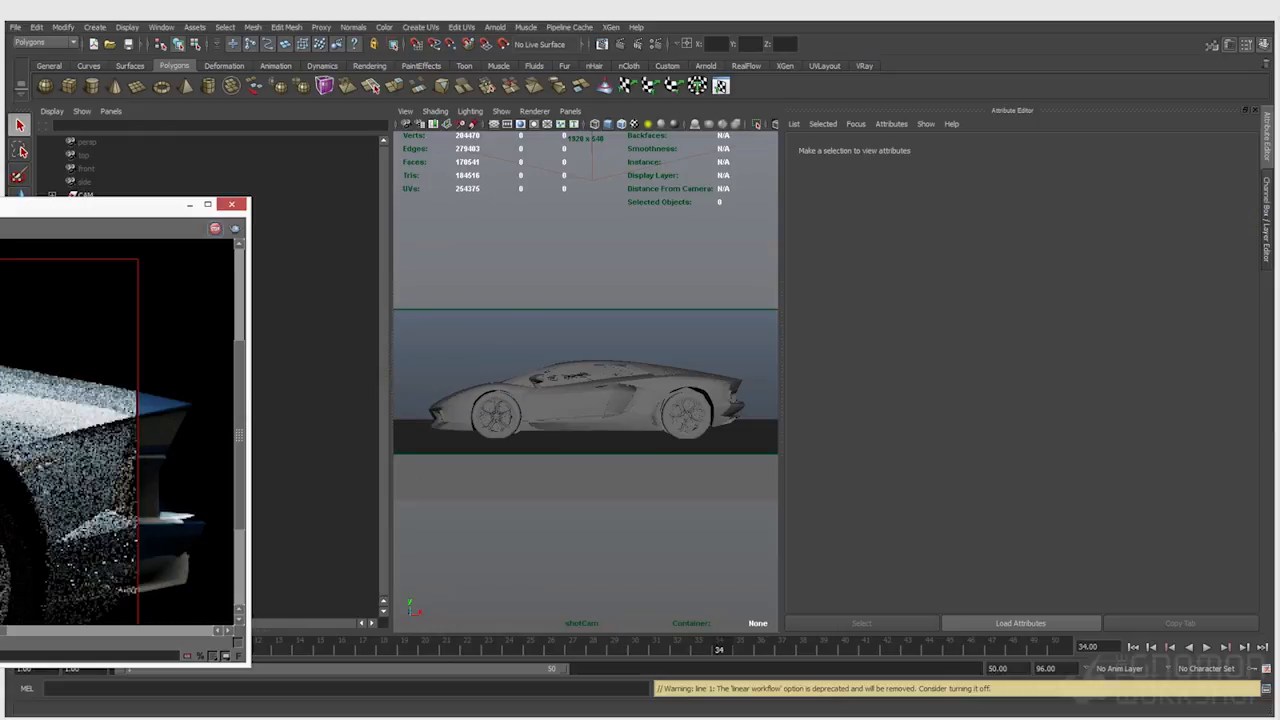
drag(0, 208, 344, 191)
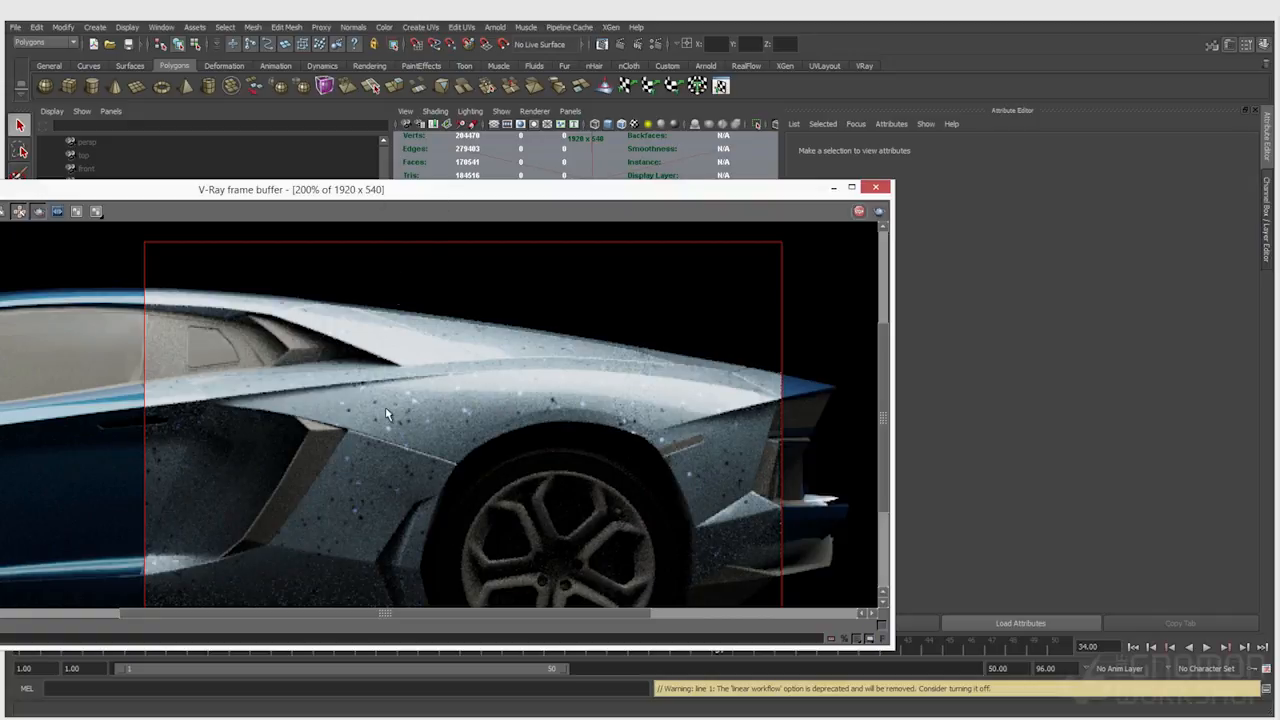
- Set the flake density of the car body's car paint material to 0
drag(342, 199, 0, 197)
click(718, 390)
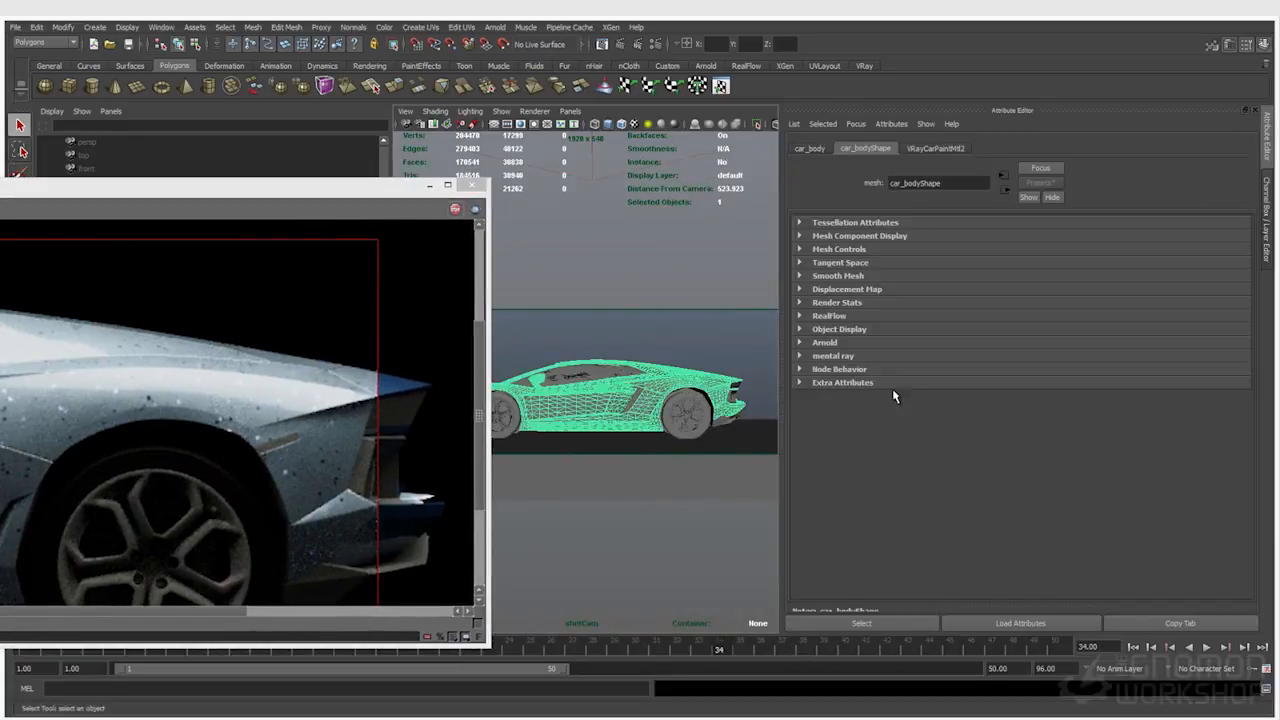
click(935, 148)
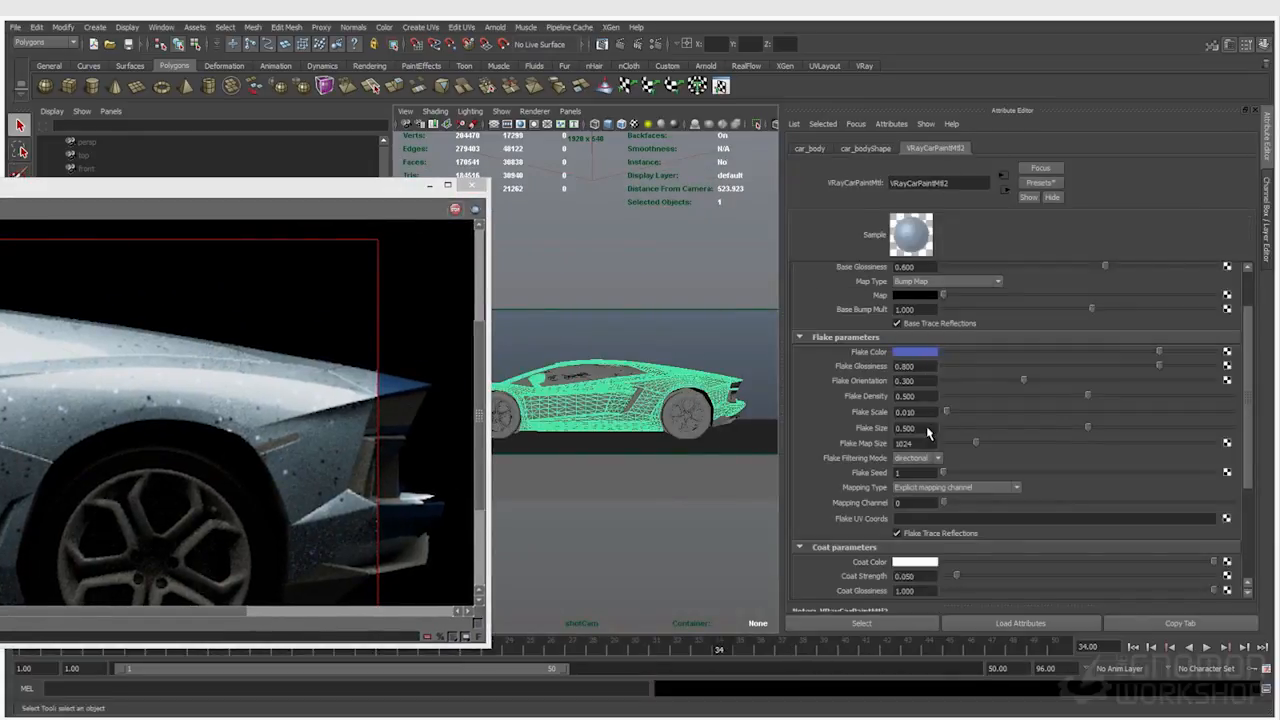
scroll(918, 440, up, 2)
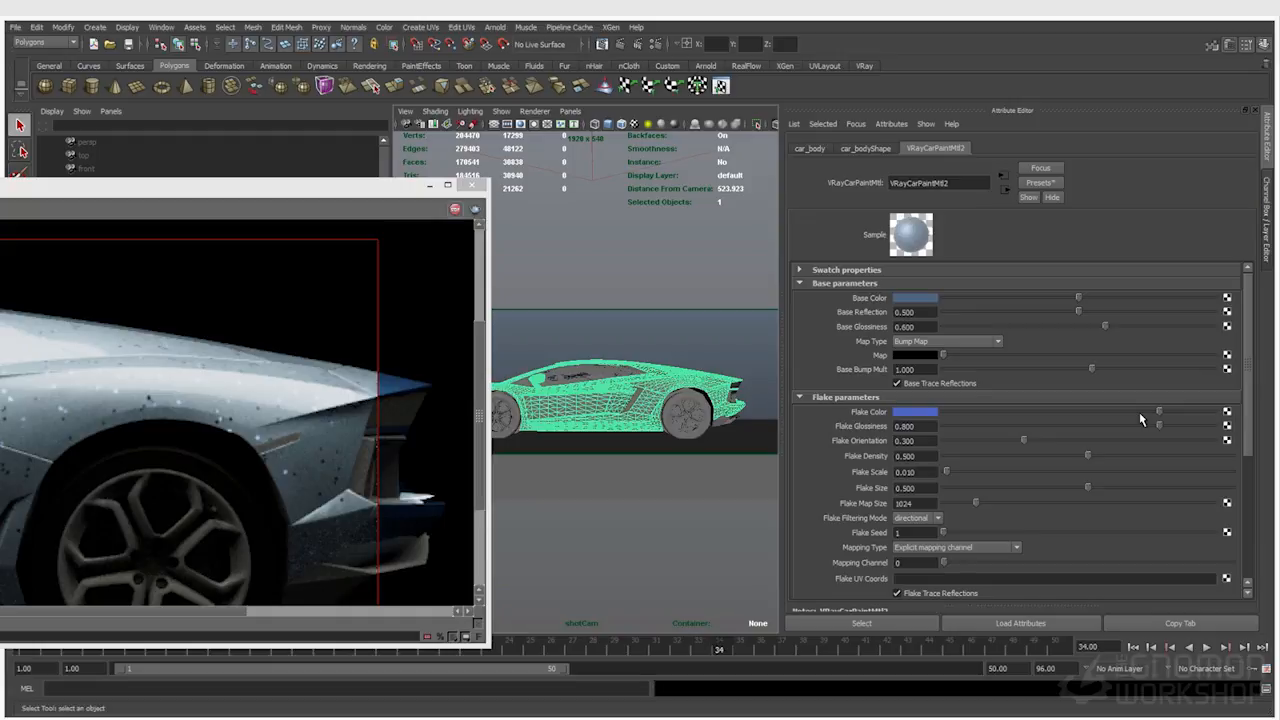
double_click(922, 457)
text(0)
key(Return)
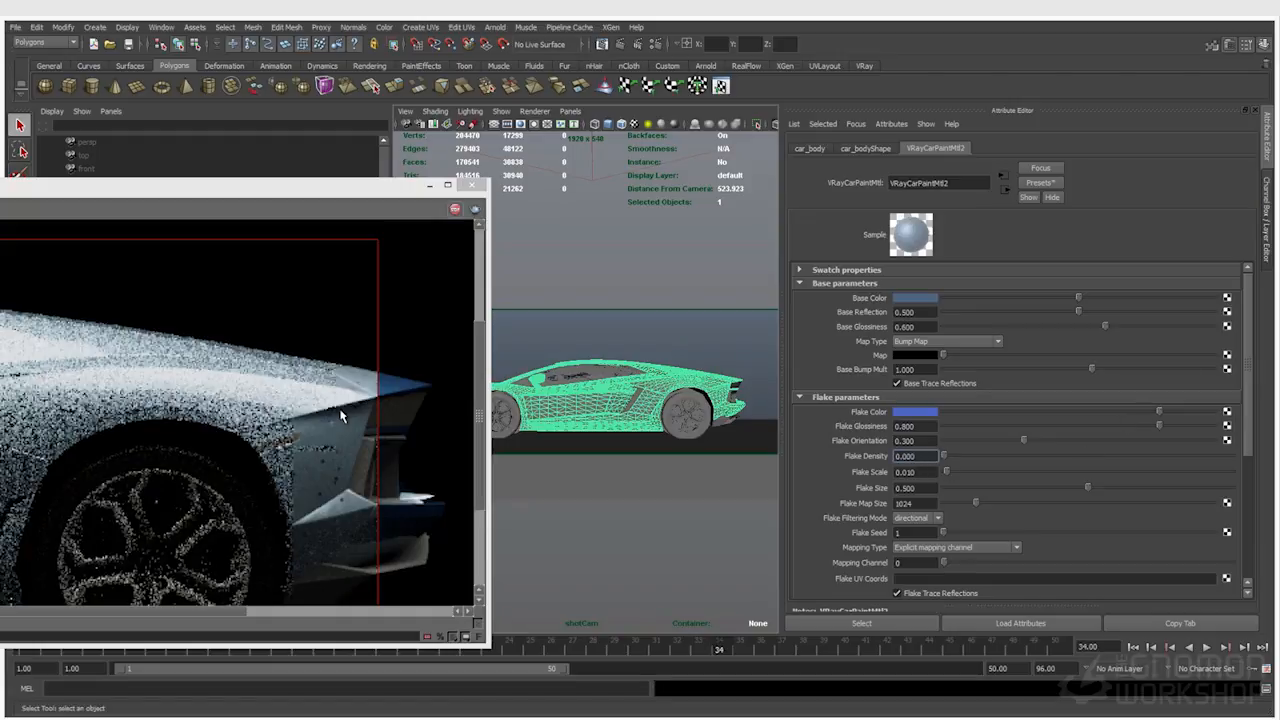
- Set the car paint's coat strength to 0
scroll(948, 520, down, 4)
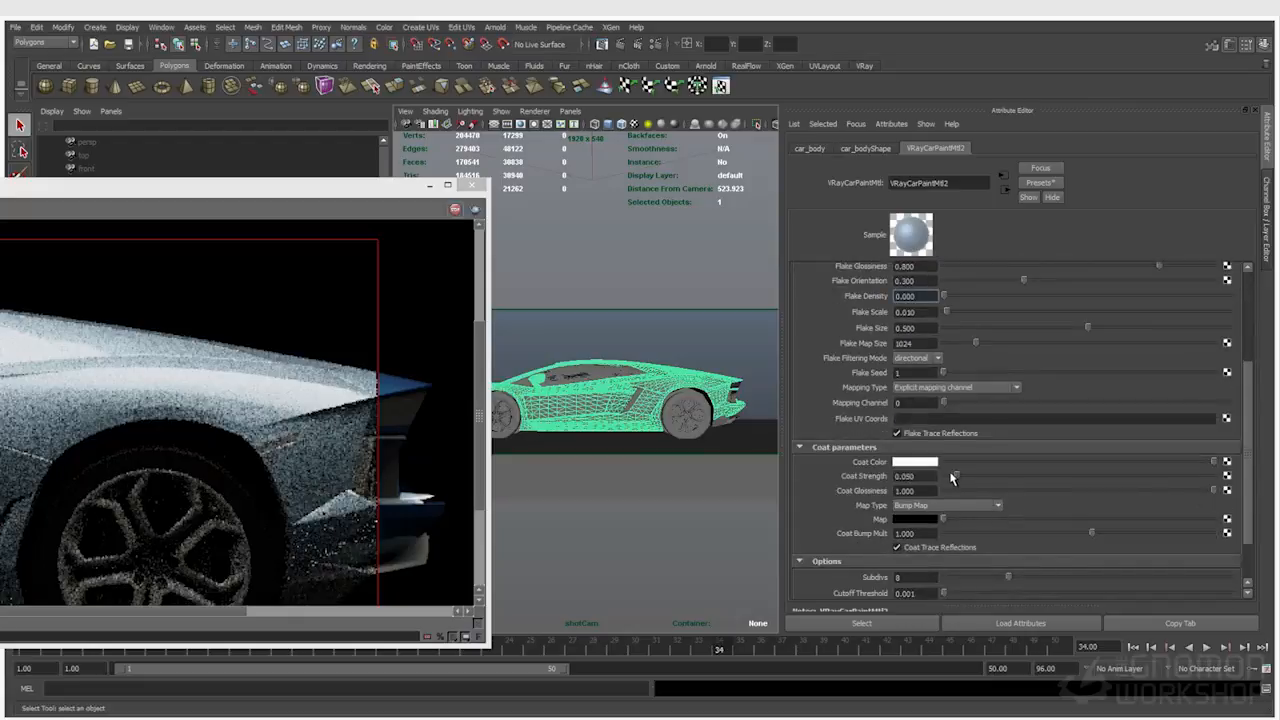
double_click(936, 476)
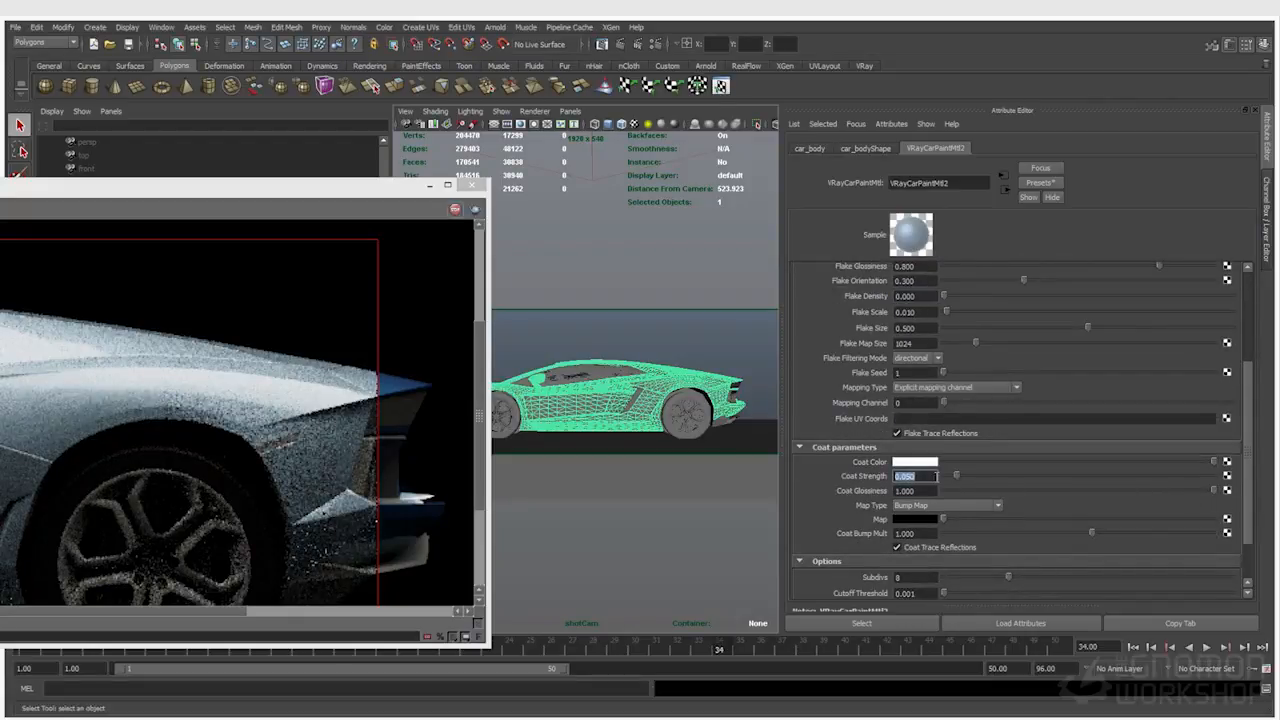
text(0)
key(Return)
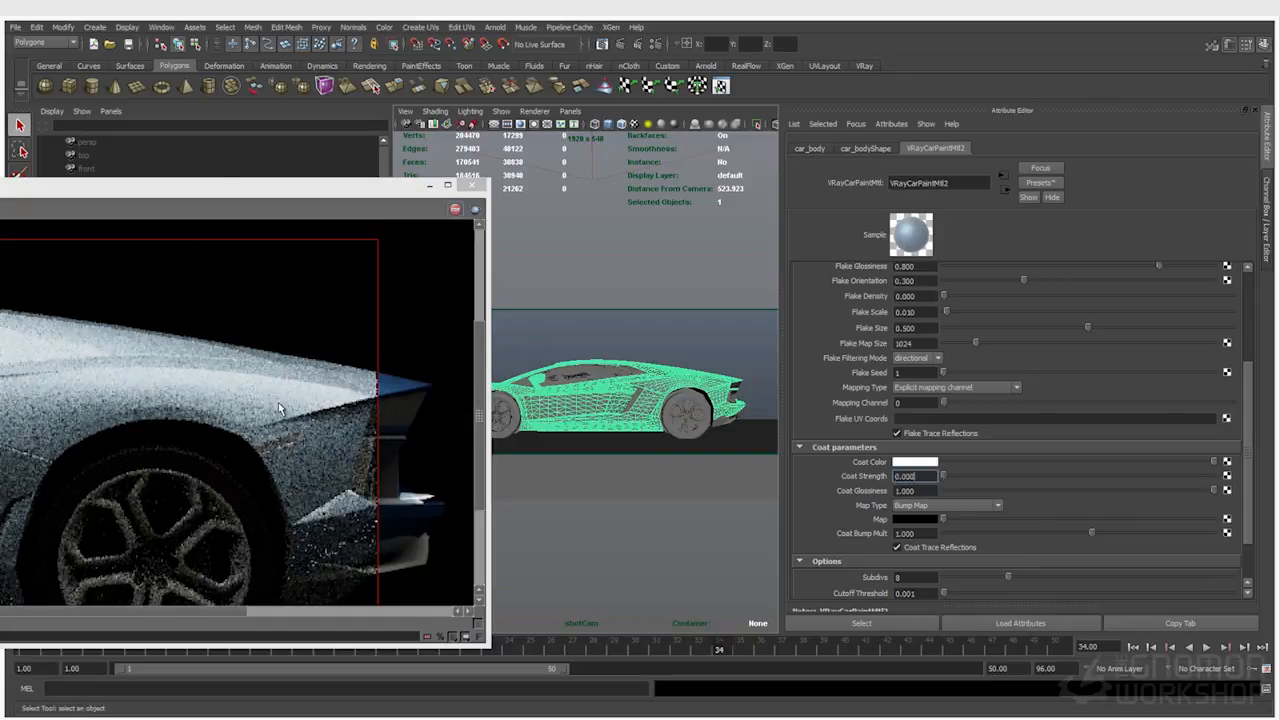
- Lower the car paint's base reflection to 0, keeping the rendered rear of the car in view
drag(222, 188, 354, 197)
scroll(888, 480, up, 3)
scroll(888, 480, up, 1)
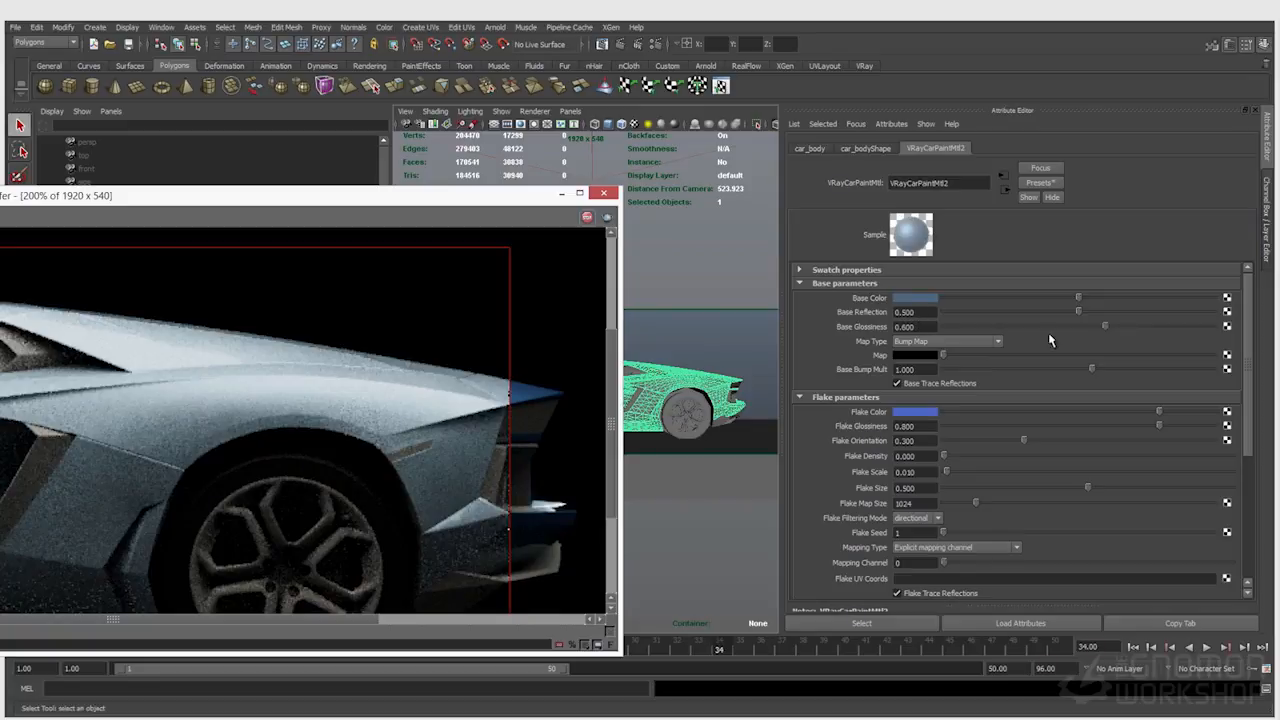
drag(1063, 314, 1008, 316)
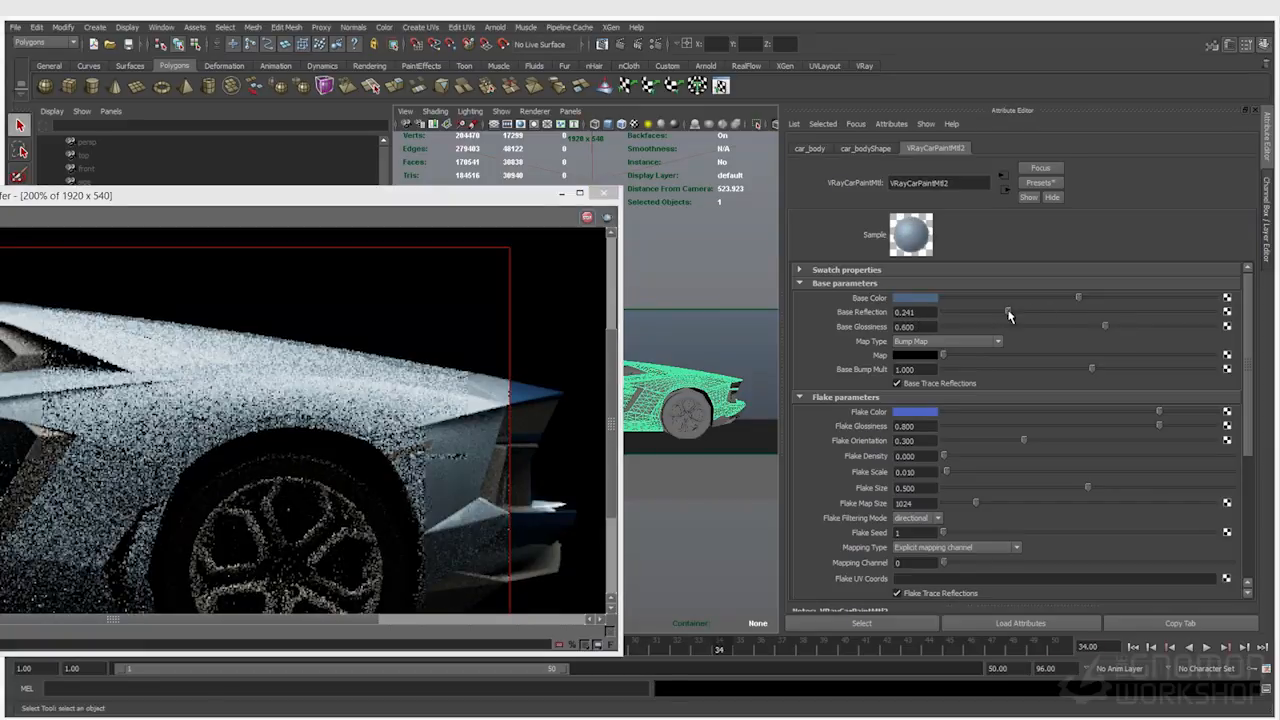
drag(1008, 316, 945, 316)
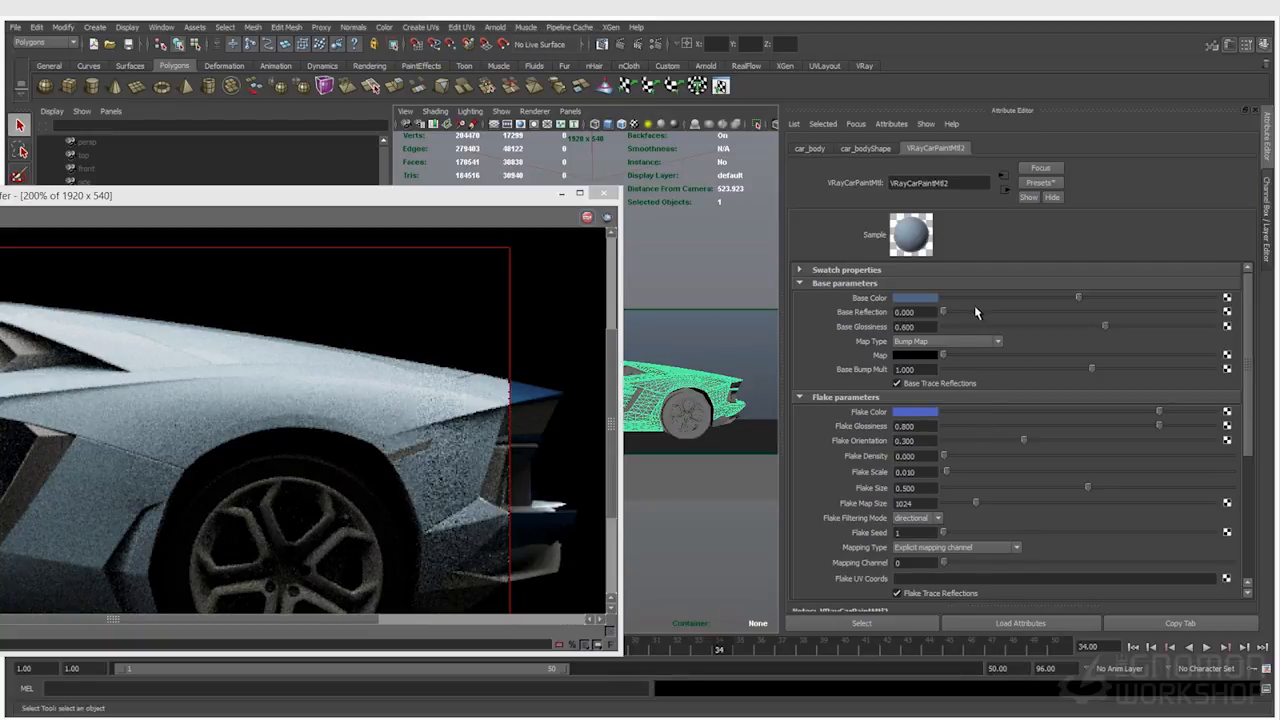
- Darken the car paint's base color to a very dark blue and bring its coat parameters into view
drag(982, 297, 975, 299)
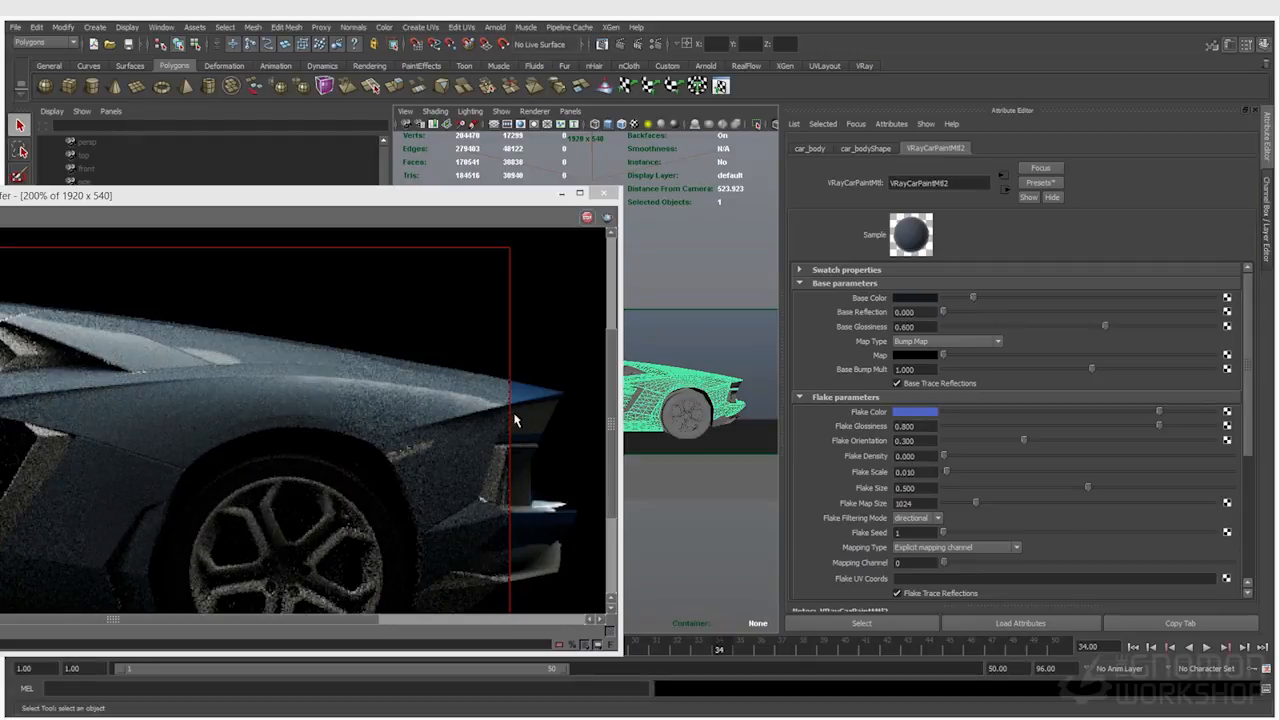
scroll(1066, 537, down, 2)
scroll(1066, 537, down, 5)
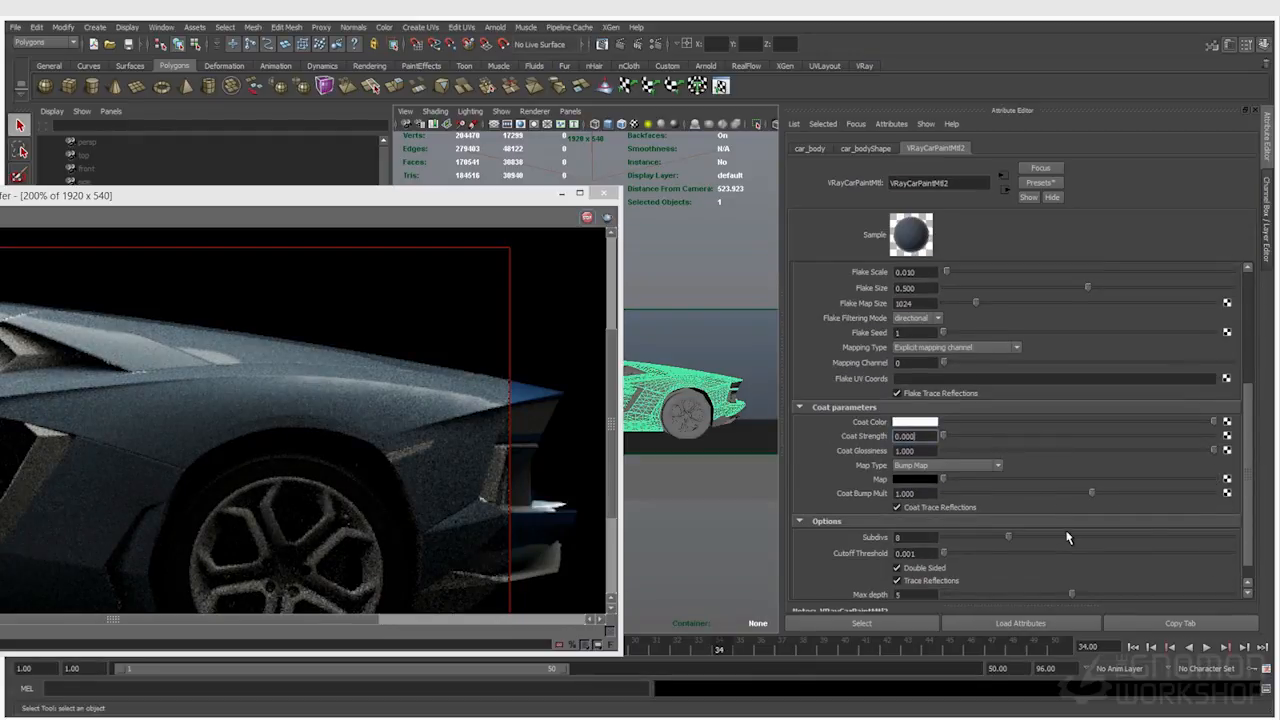
scroll(1066, 537, down, 1)
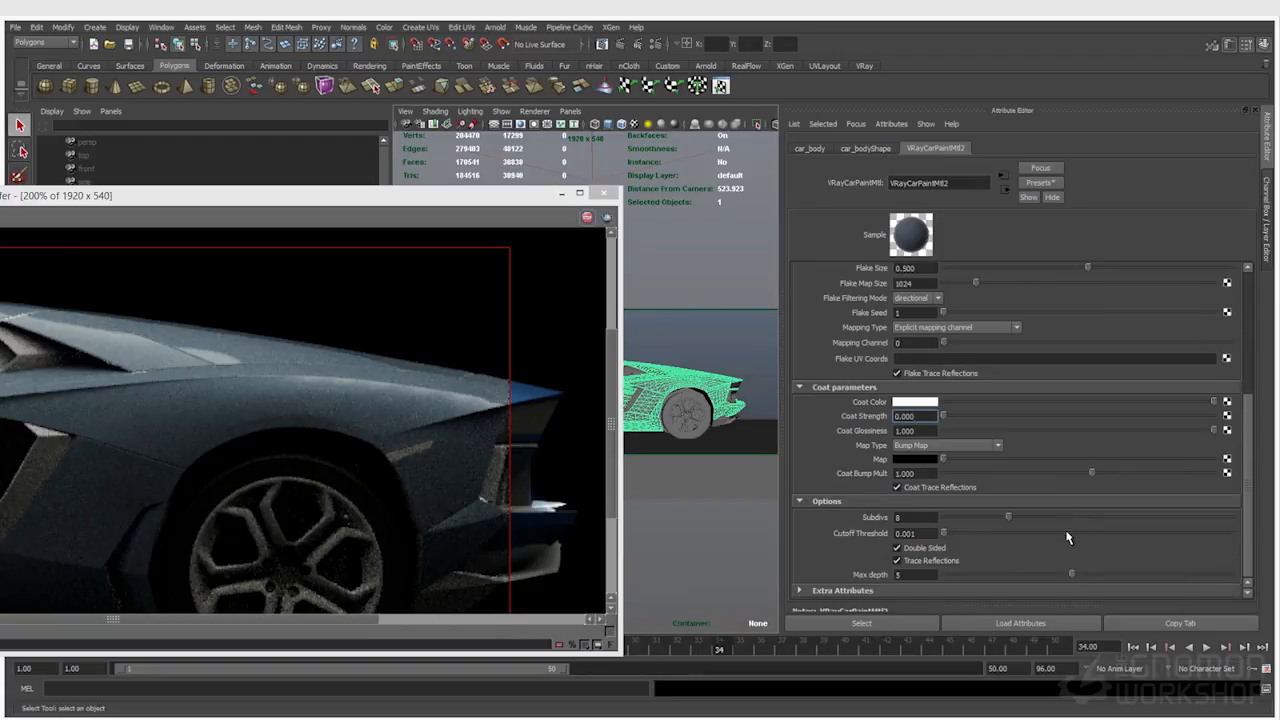
- Toggle the car paint's coat trace reflections off and back on, and set the coat strength to 0.05
click(897, 487)
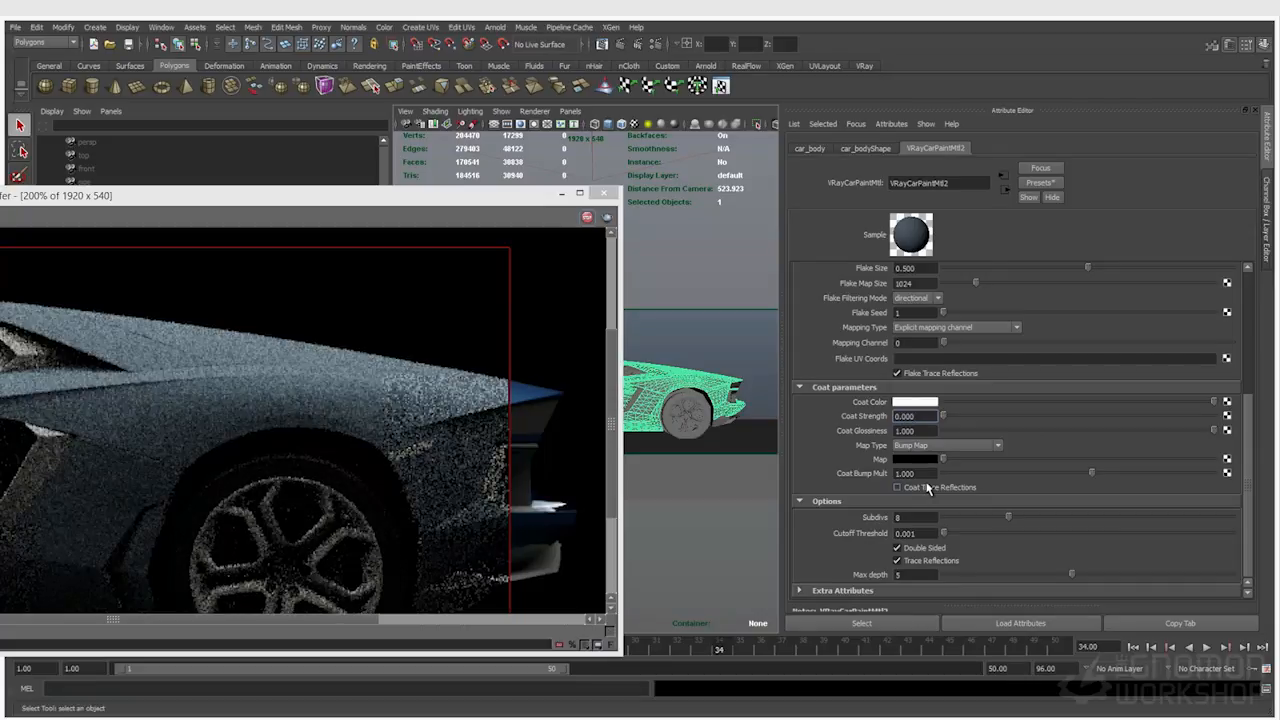
click(926, 488)
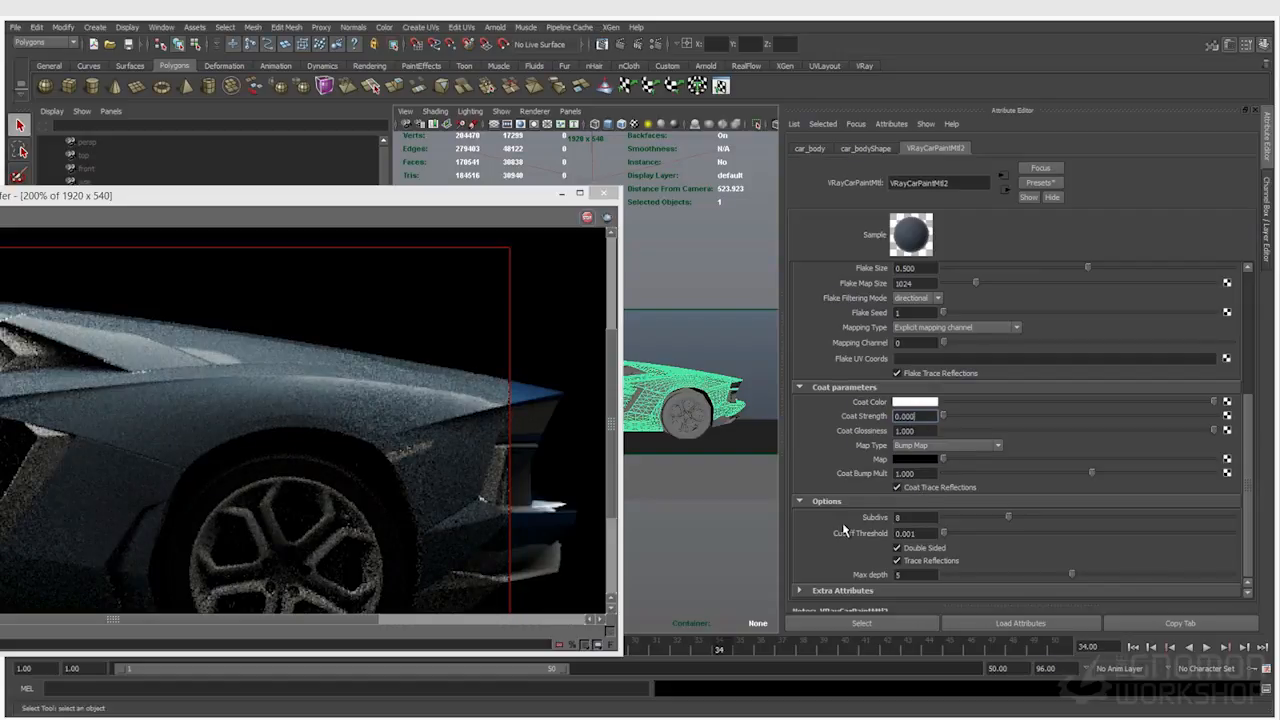
double_click(919, 414)
text(0.05)
key(Return)
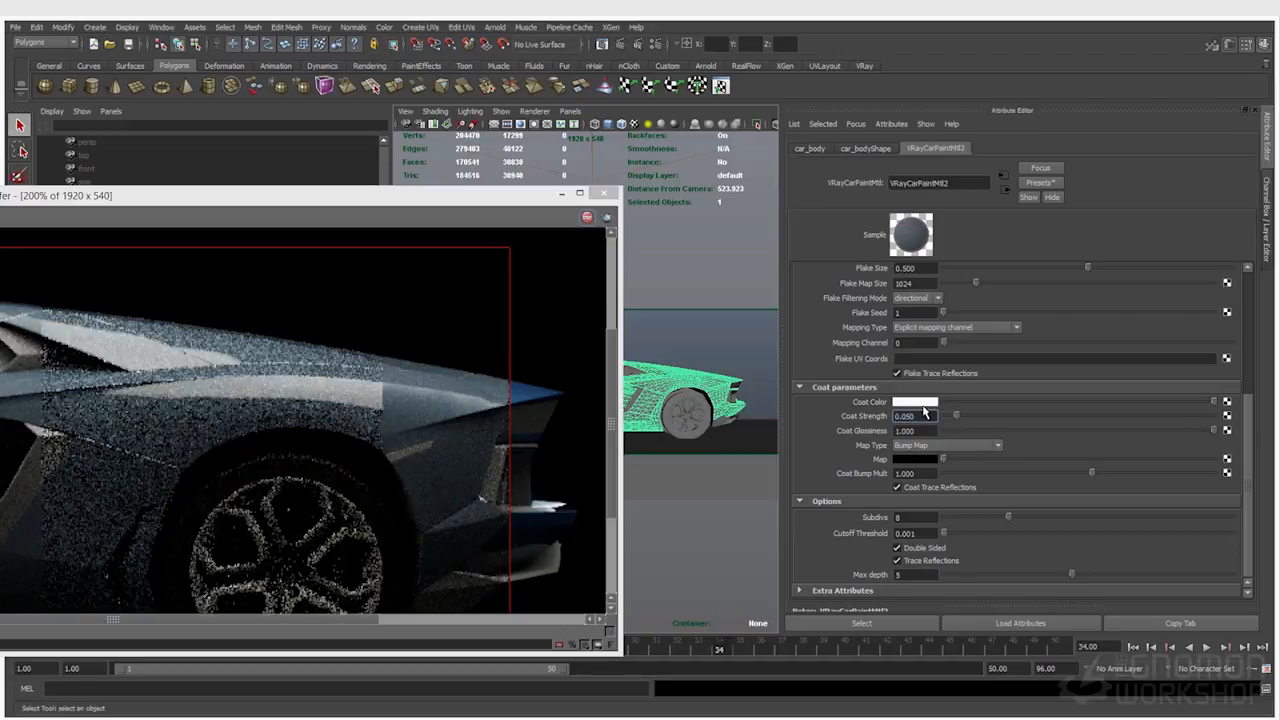
- Darken the car paint's coat color to black and raise the base reflection to 1
drag(974, 403, 877, 405)
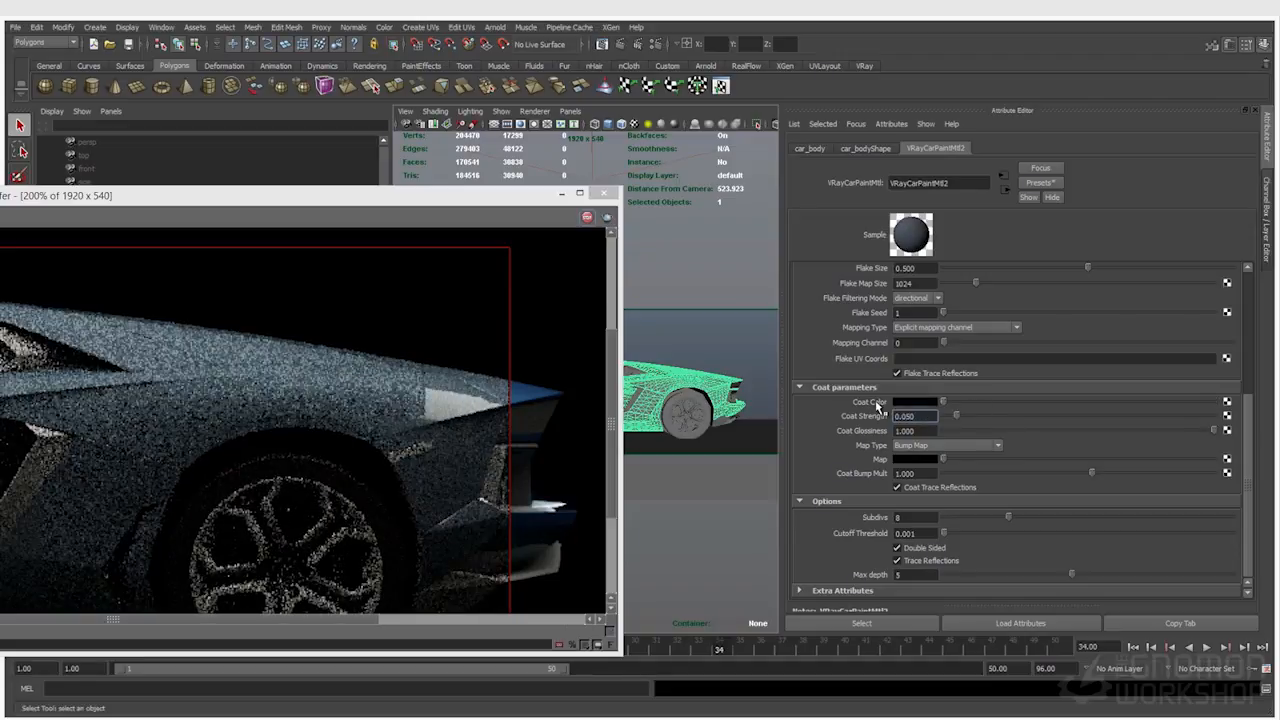
scroll(950, 496, up, 4)
scroll(925, 497, up, 2)
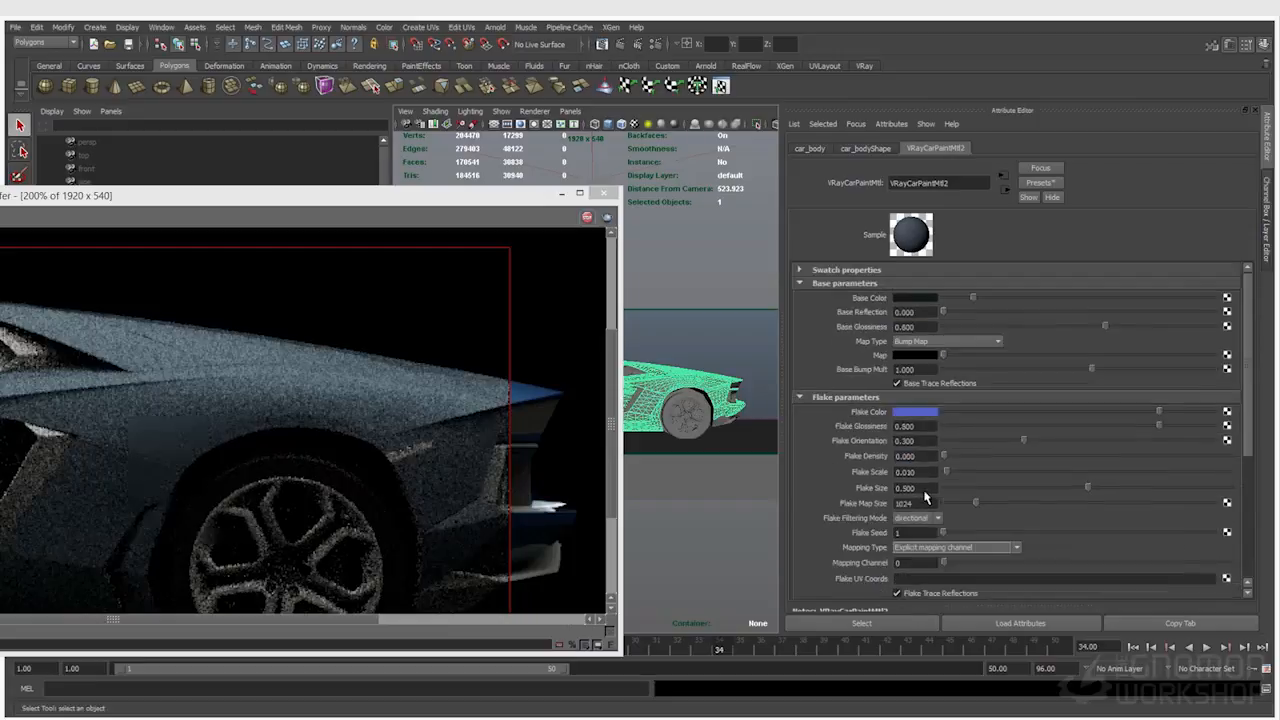
drag(940, 312, 1212, 330)
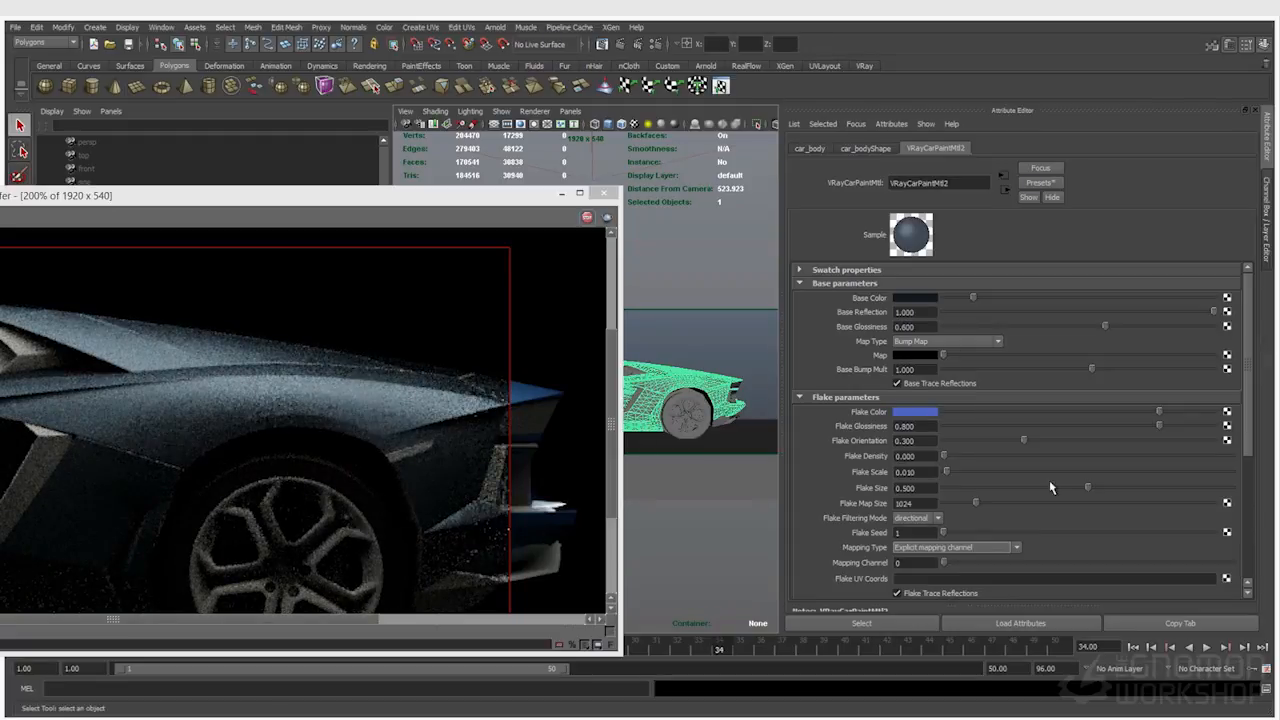
- Check the material's extra attributes and lower the base reflection to about 0.55
scroll(924, 518, down, 5)
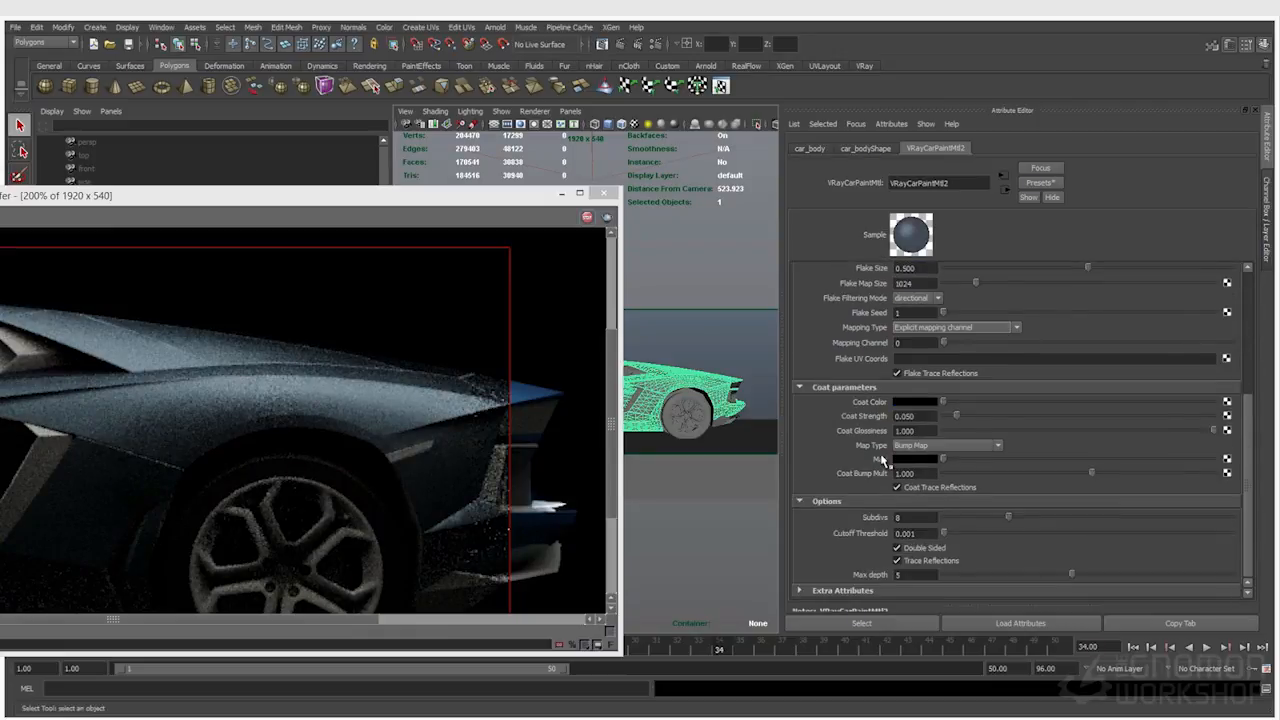
click(857, 590)
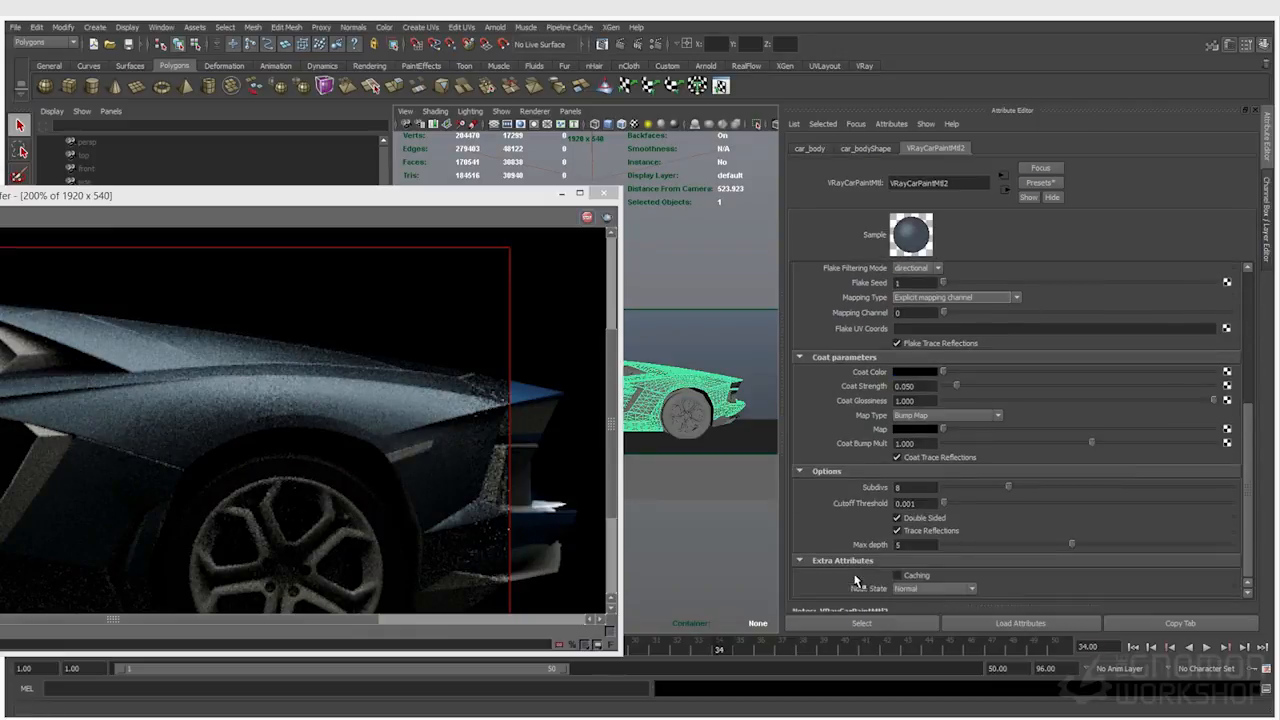
scroll(838, 537, up, 5)
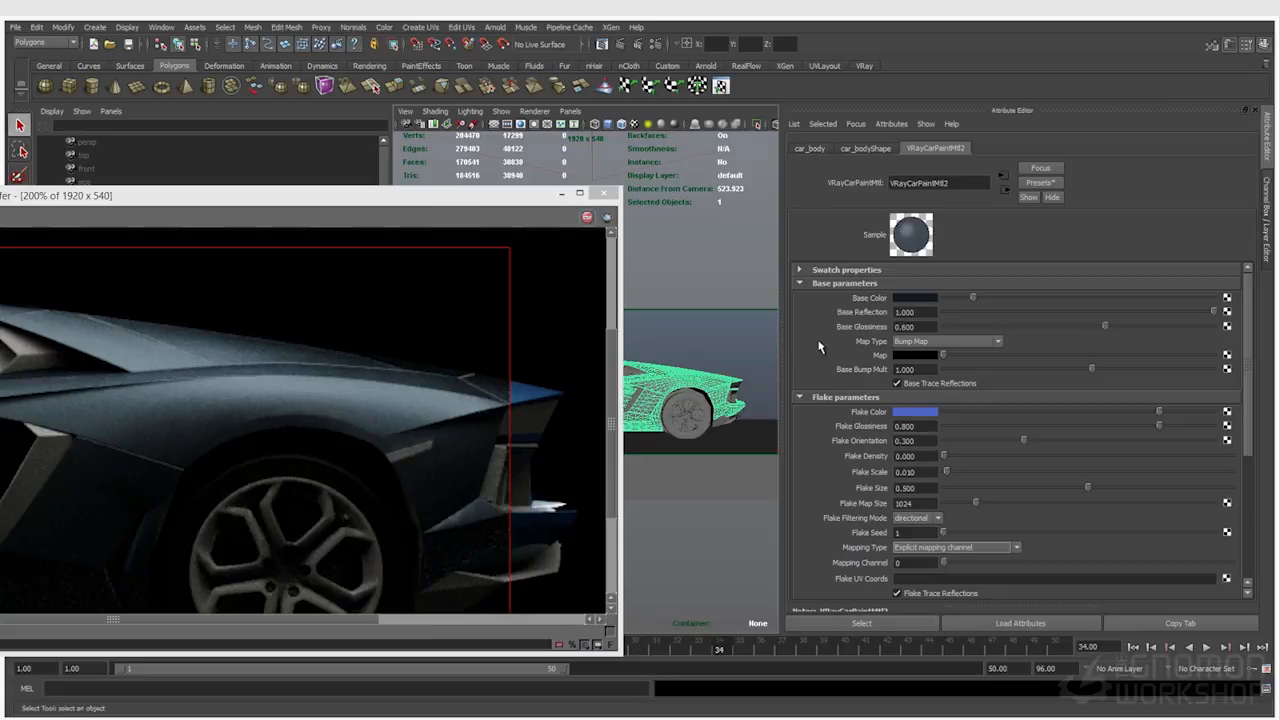
drag(1213, 318, 1100, 313)
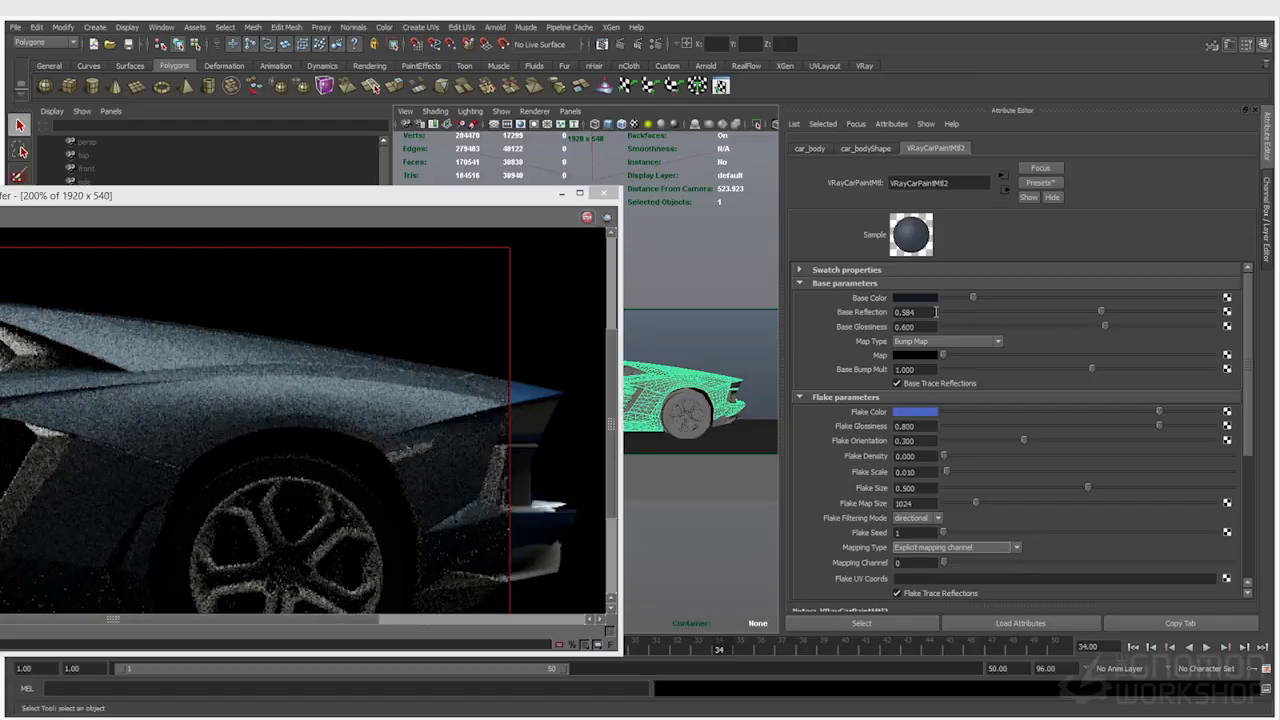
click(1092, 313)
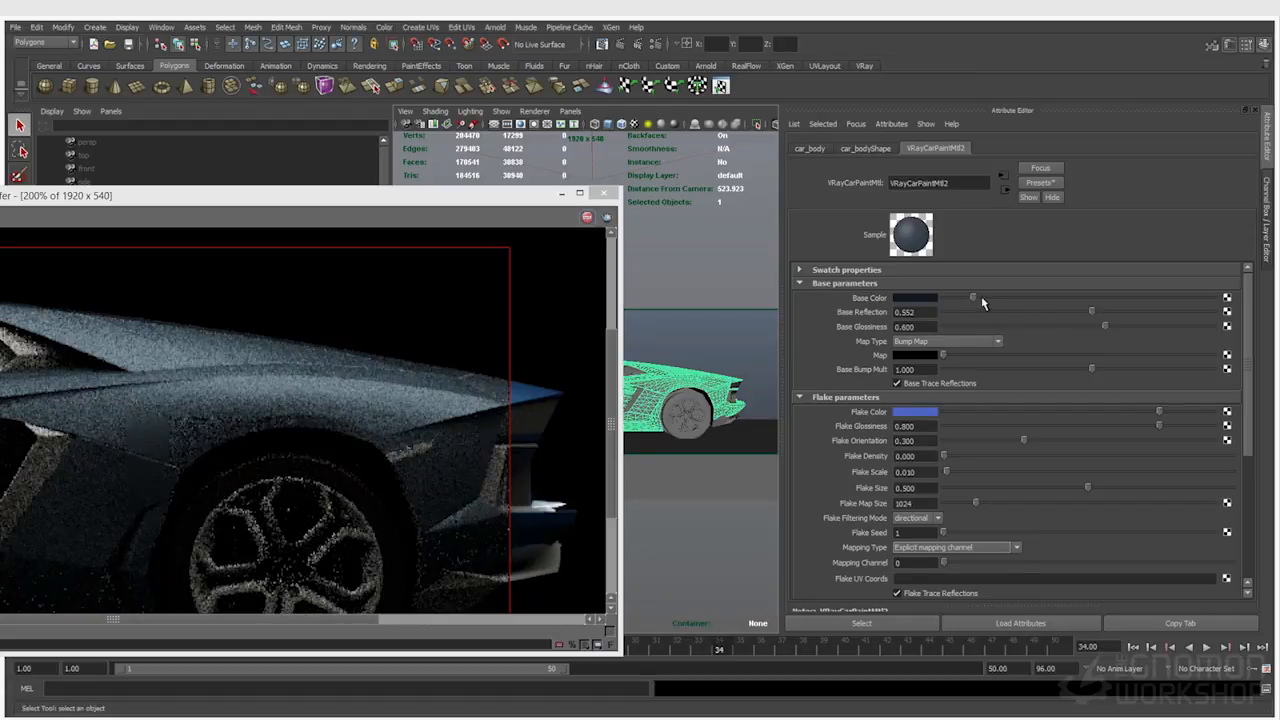
- Change the car paint's base color to a saturated, medium-dark red-orange
click(1071, 298)
click(921, 311)
click(915, 298)
click(840, 320)
drag(837, 321, 908, 352)
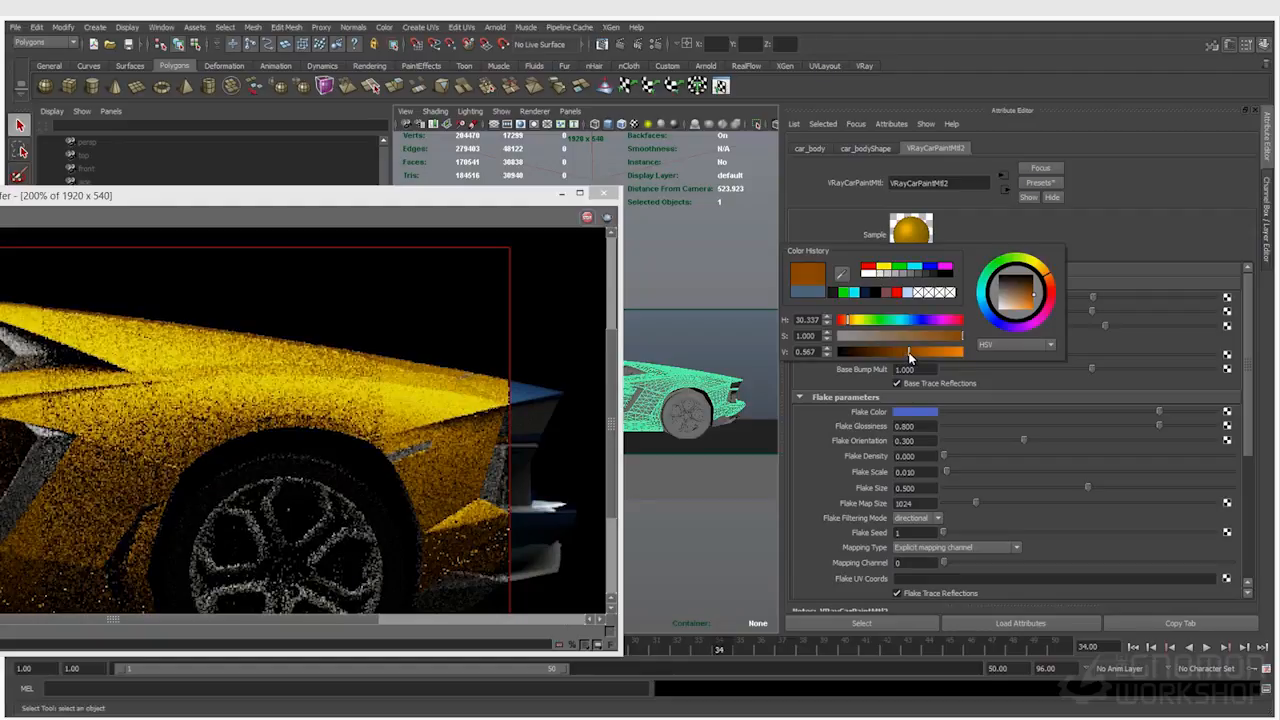
click(846, 321)
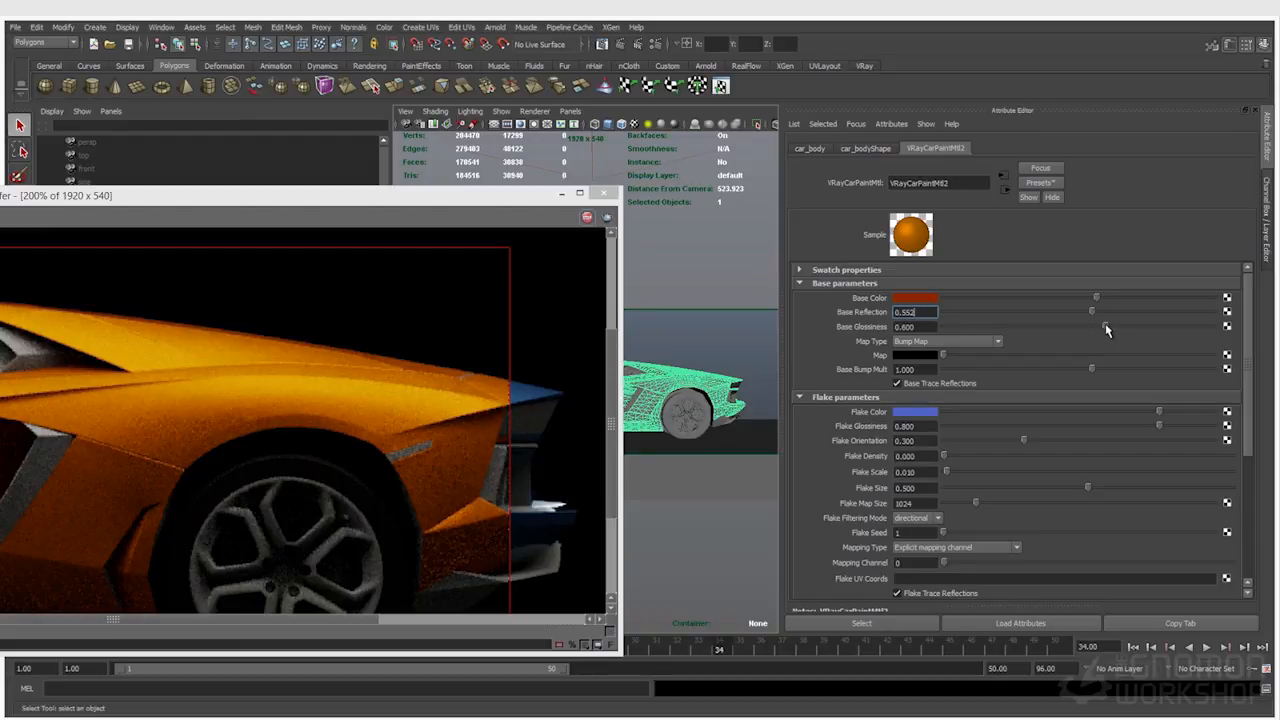
- Adjust the car paint's base glossiness to 0.69 and its base reflection to about 0.45
drag(1107, 325, 1174, 330)
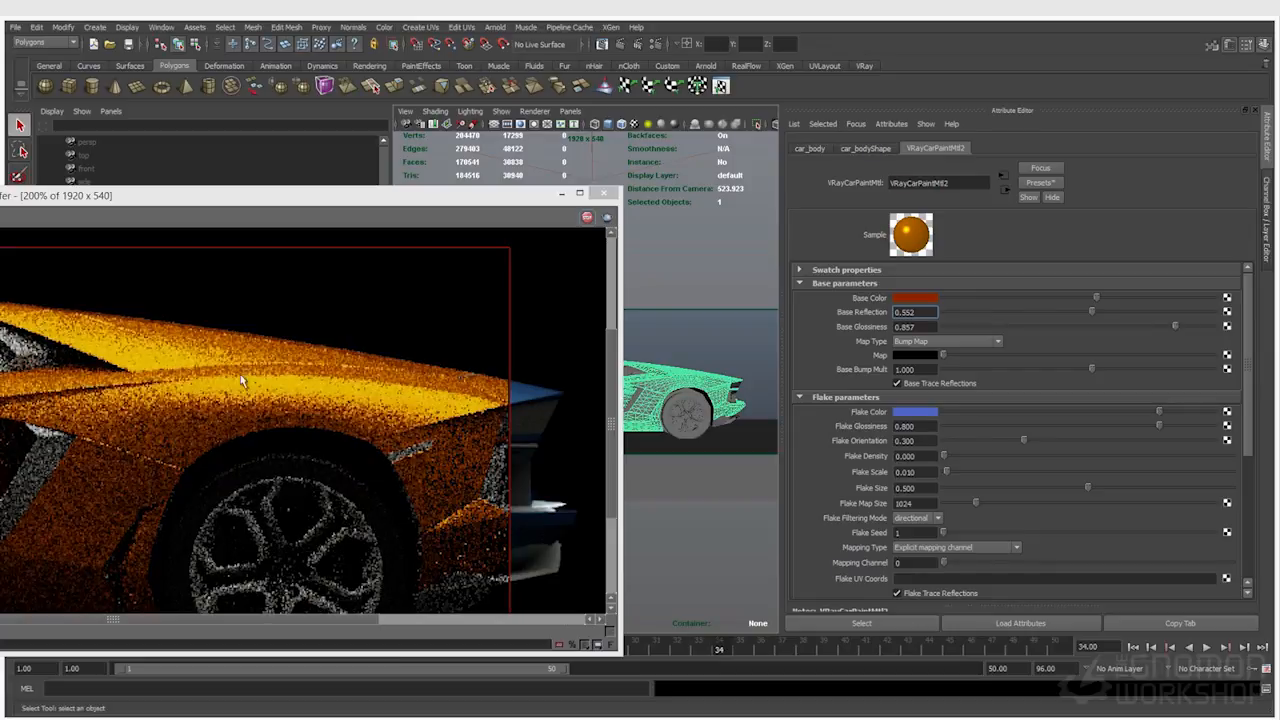
drag(1134, 326, 1130, 326)
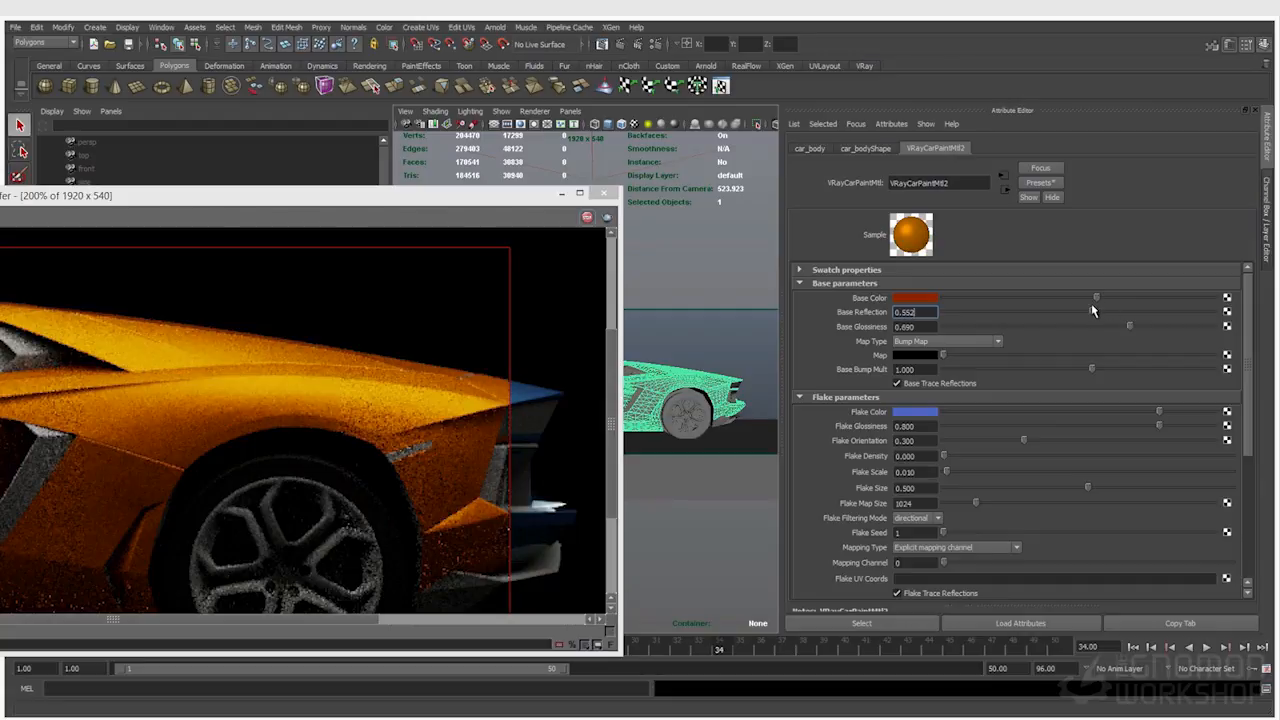
drag(1065, 311, 1066, 311)
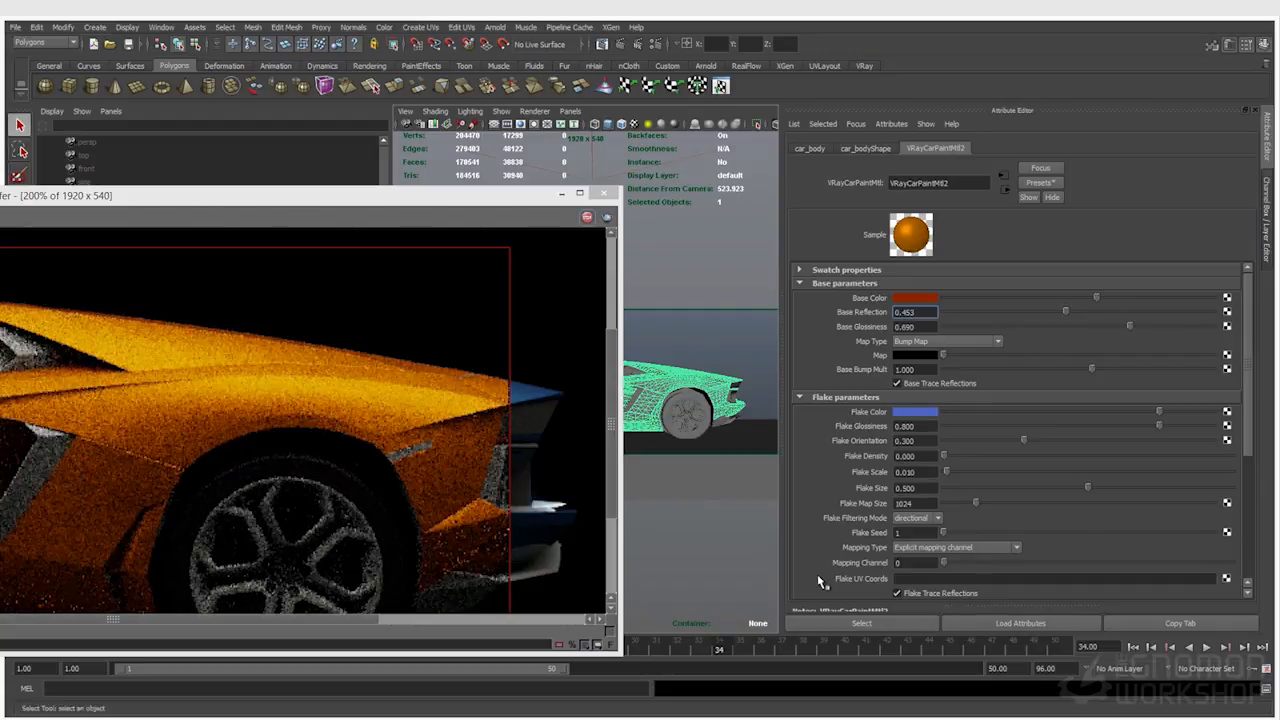
- Brighten the coat color to white and disable the flake trace reflections
scroll(817, 574, down, 4)
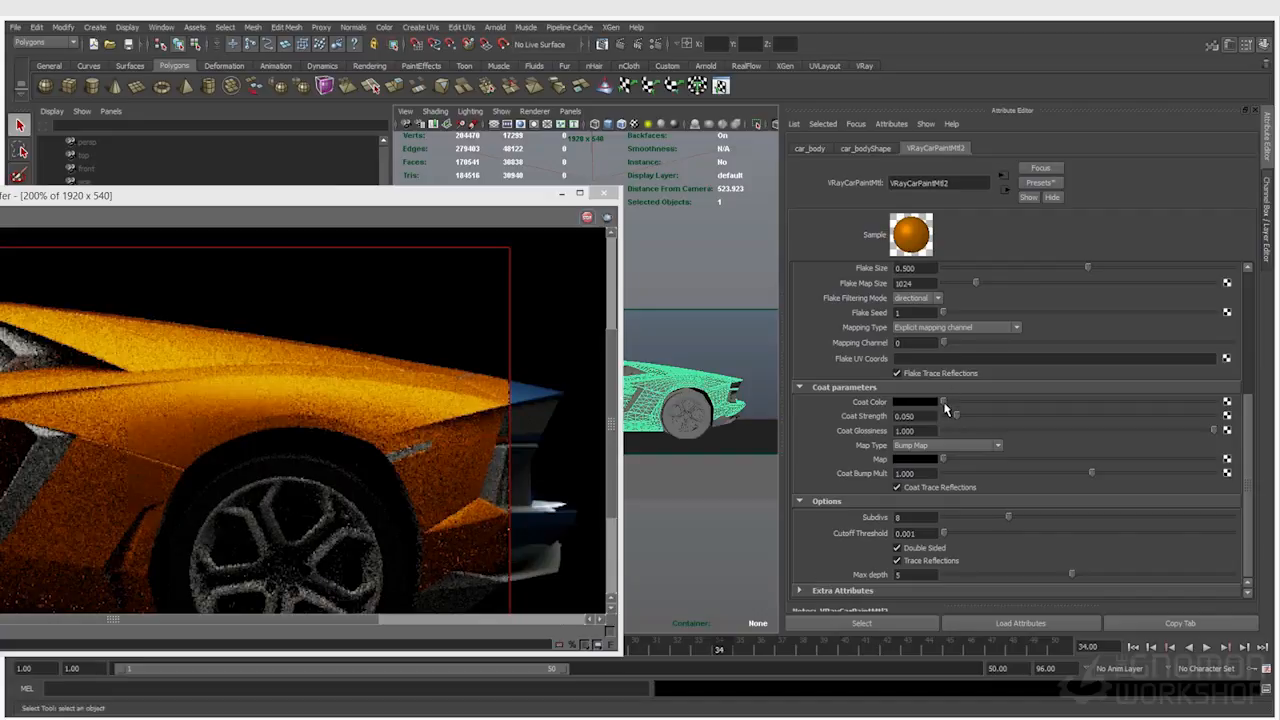
drag(943, 401, 1272, 426)
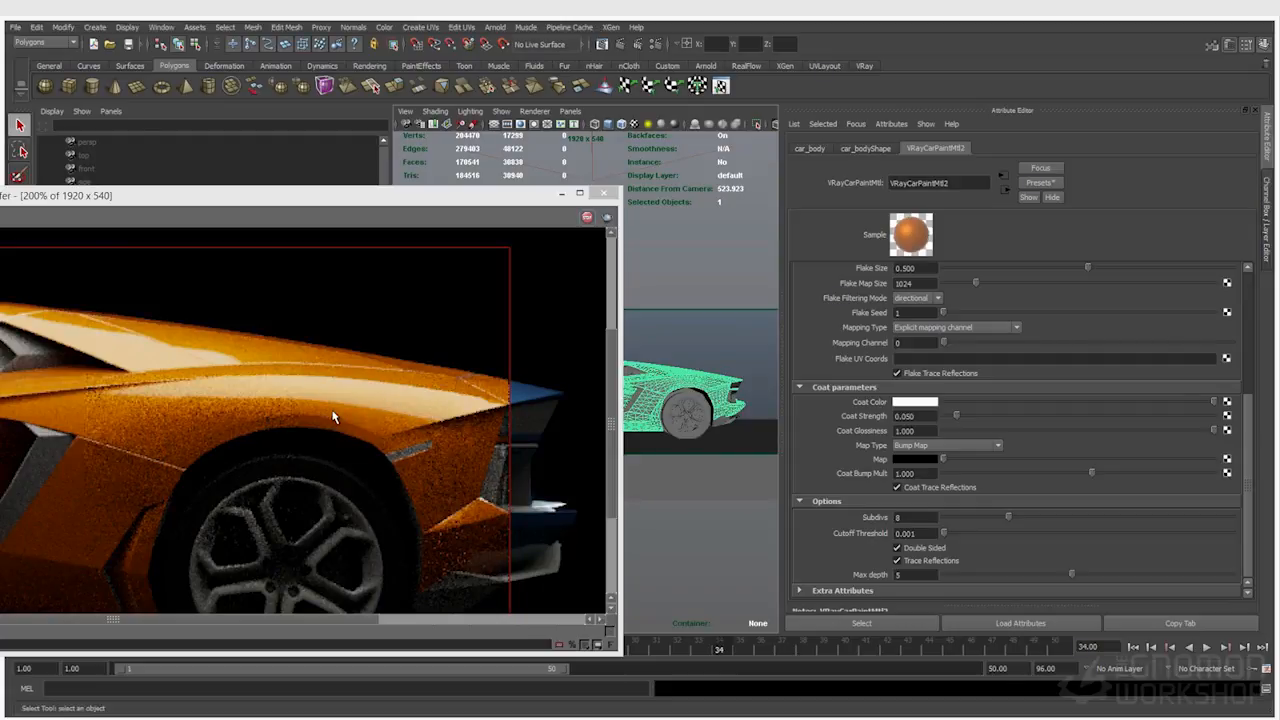
click(897, 373)
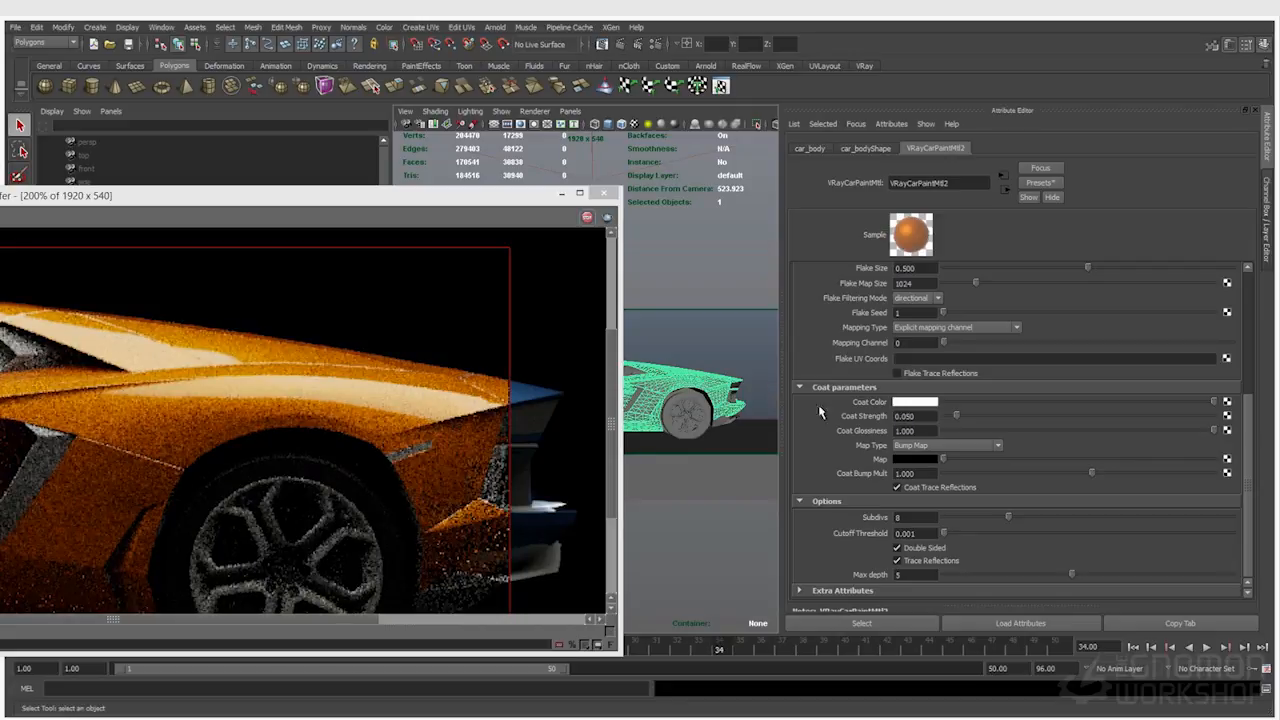
- Connect a V-Ray Fresnel texture to the car paint material's base color
scroll(273, 443, down, 1)
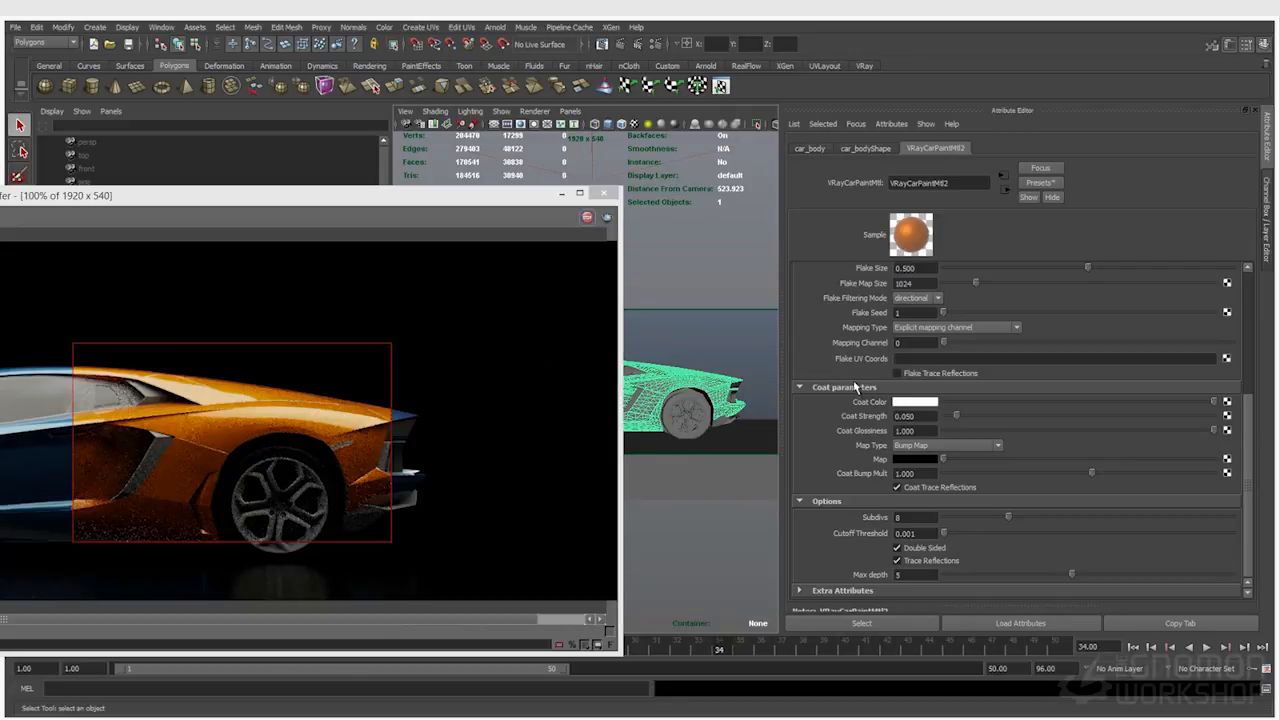
scroll(915, 460, up, 3)
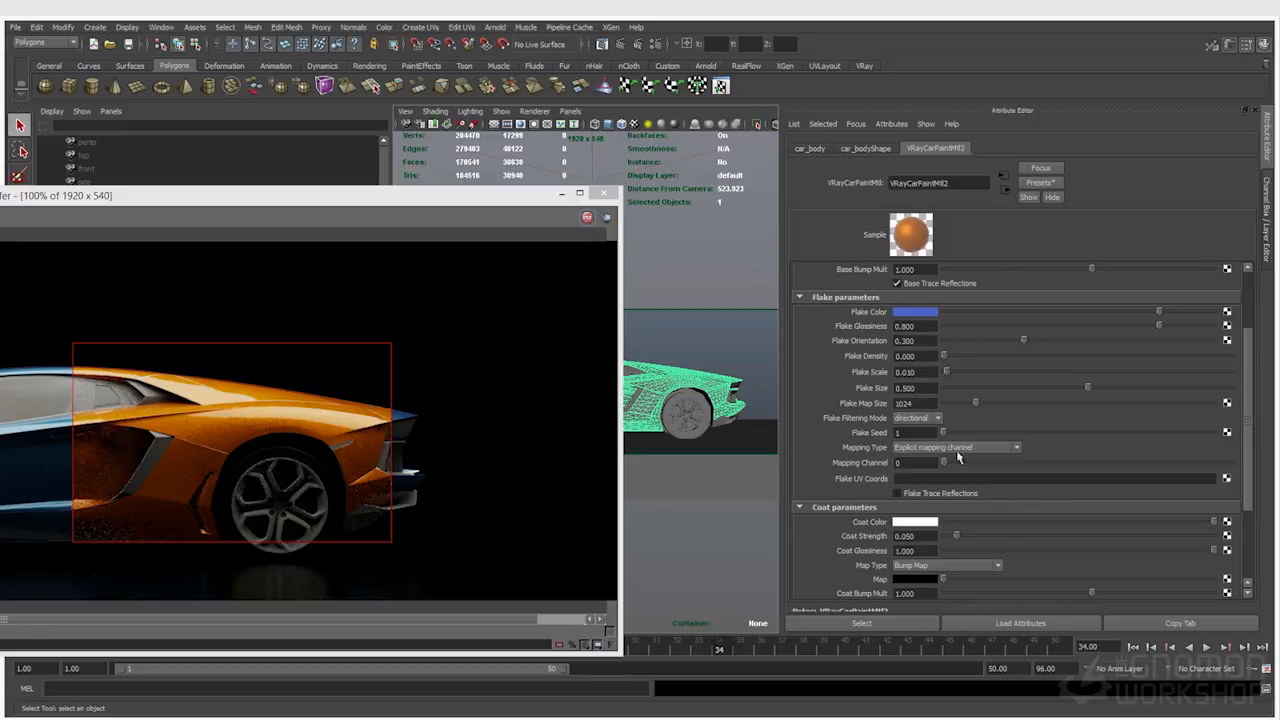
scroll(984, 447, up, 5)
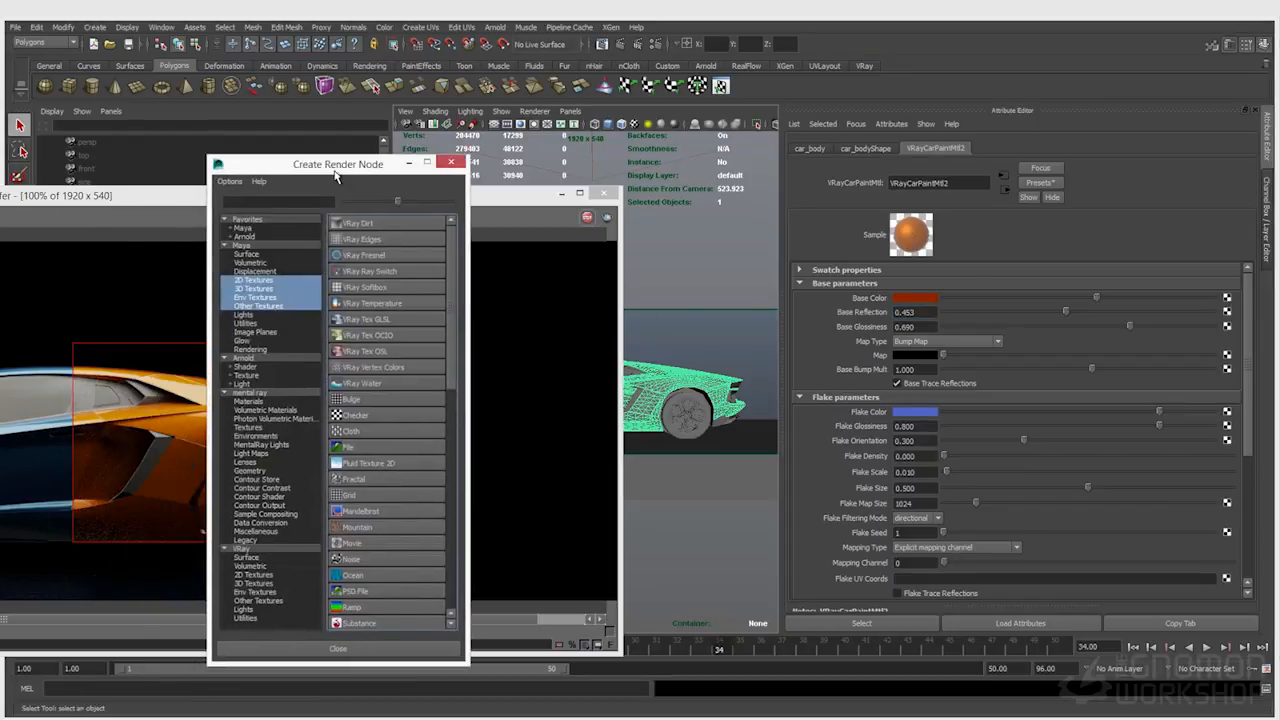
click(350, 257)
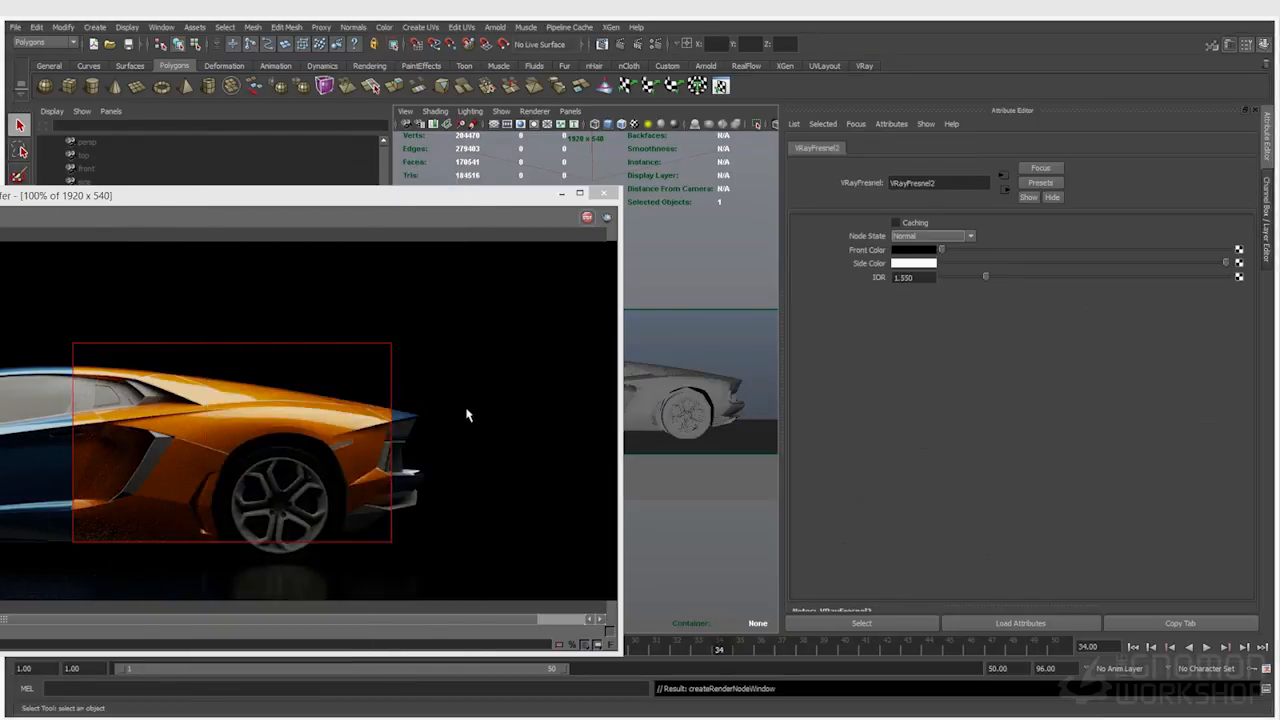
- Set the Fresnel texture's front color to red and its side color to orange
click(912, 251)
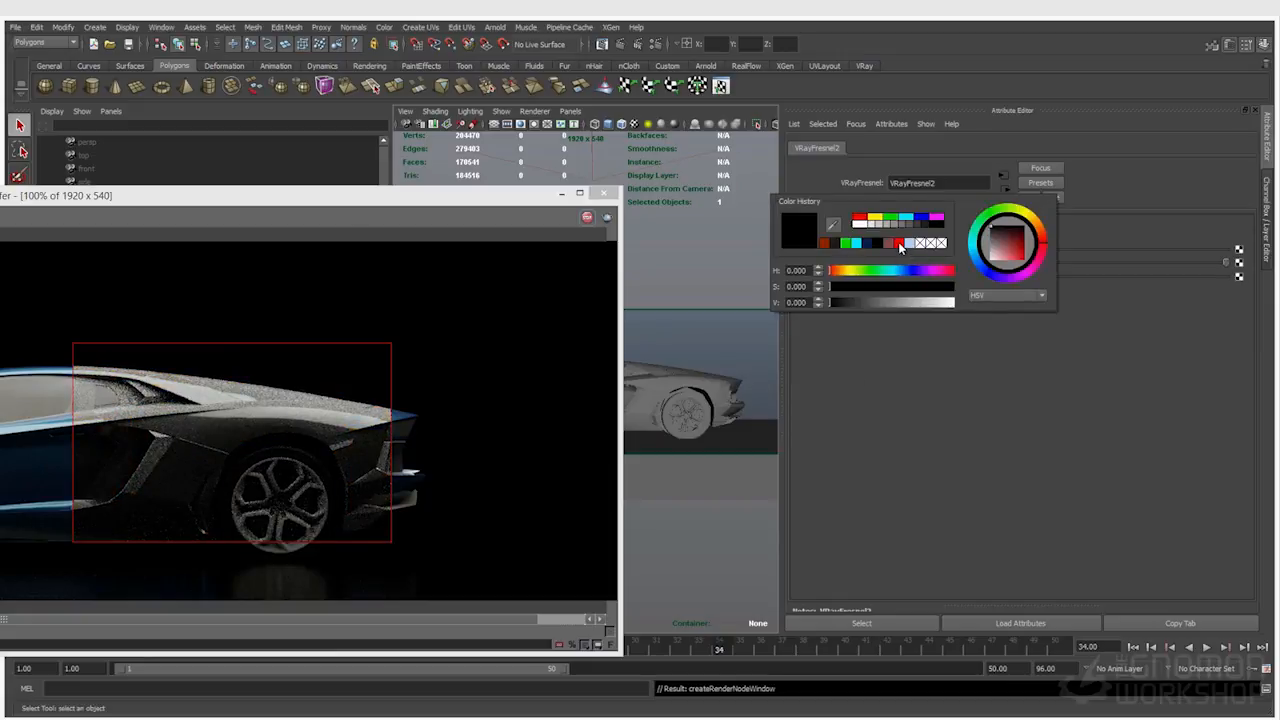
click(898, 242)
click(905, 268)
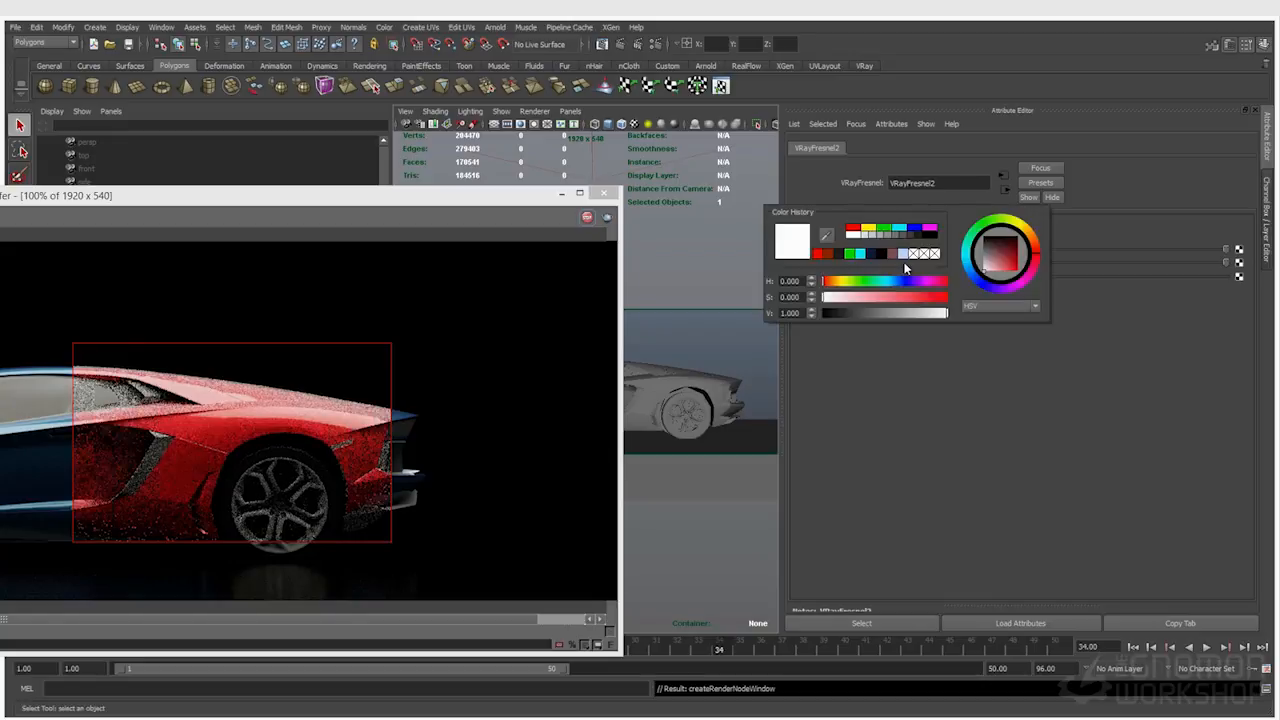
click(830, 283)
drag(831, 283, 989, 311)
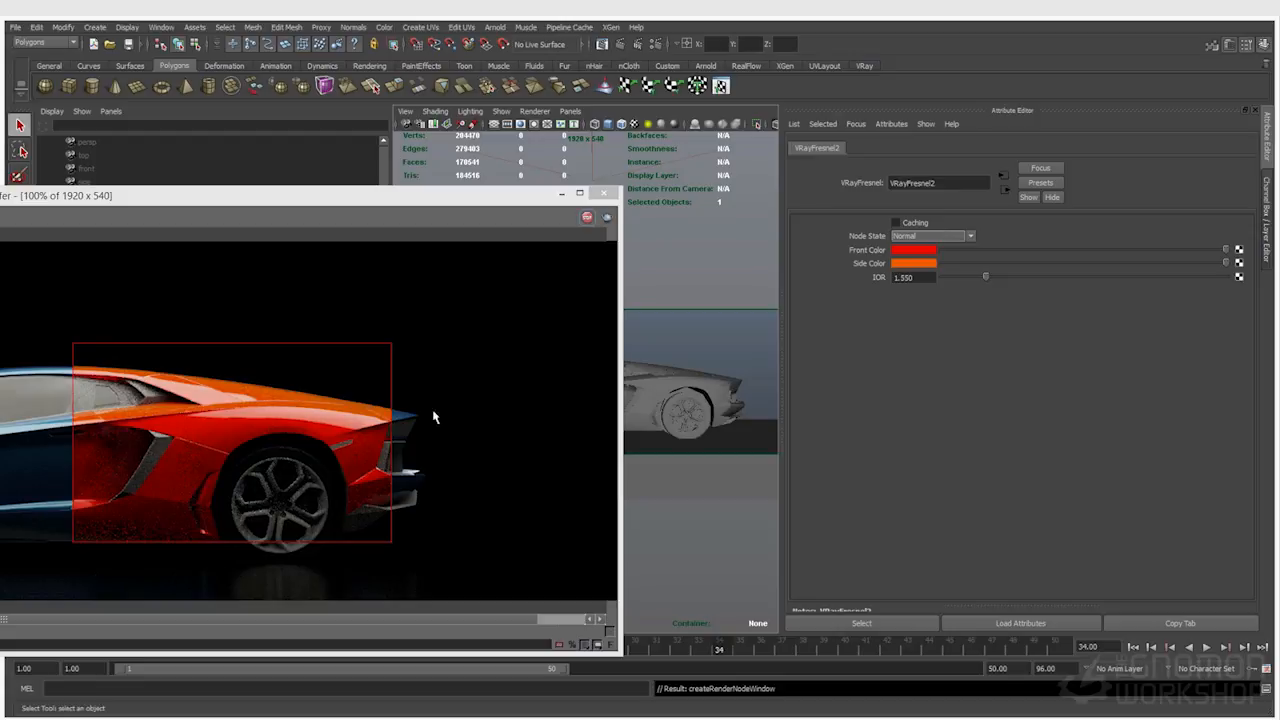
- Enlarge the render region around the whole rear of the car and set the car paint's base reflection to about 0.58
drag(489, 323, 32, 581)
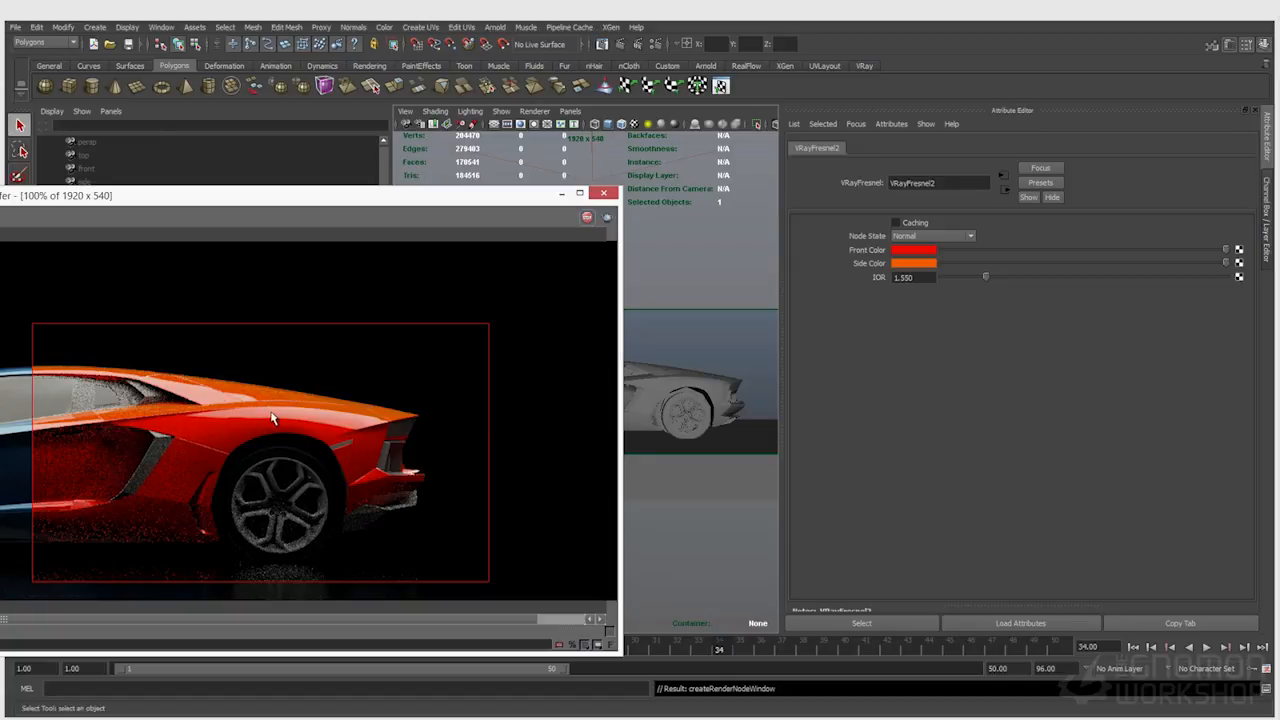
click(1007, 189)
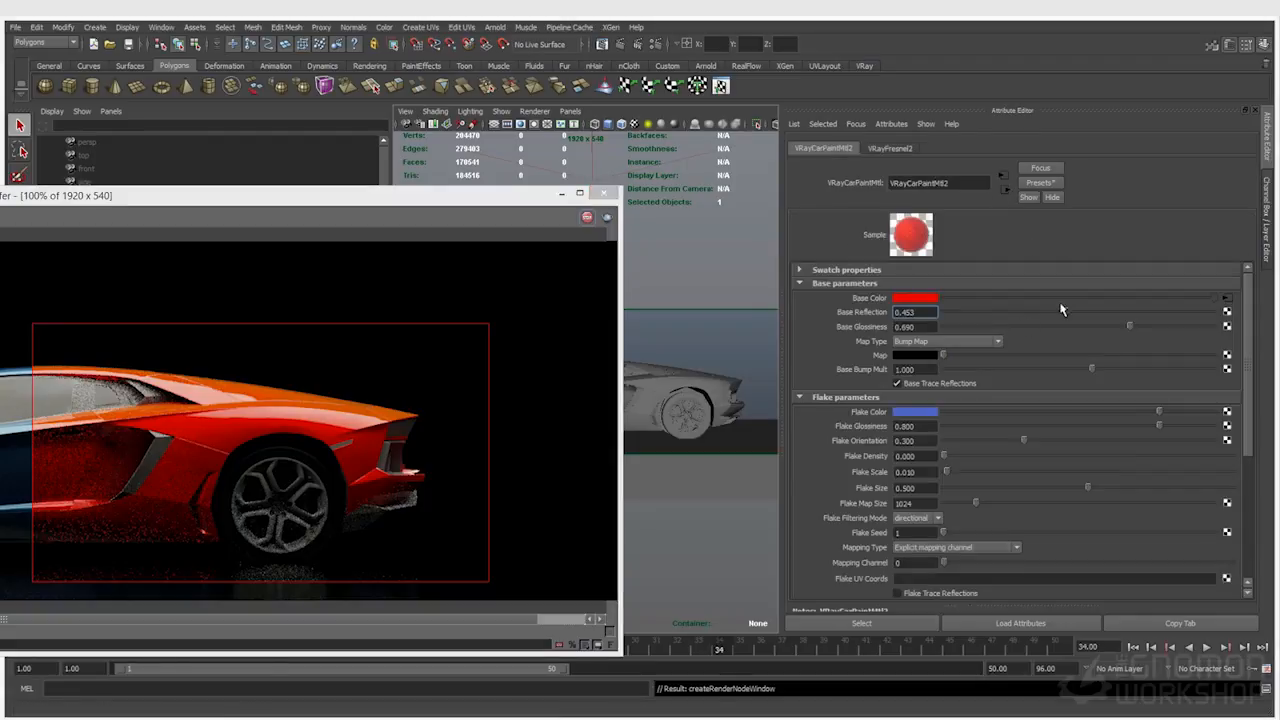
drag(1066, 312, 1176, 318)
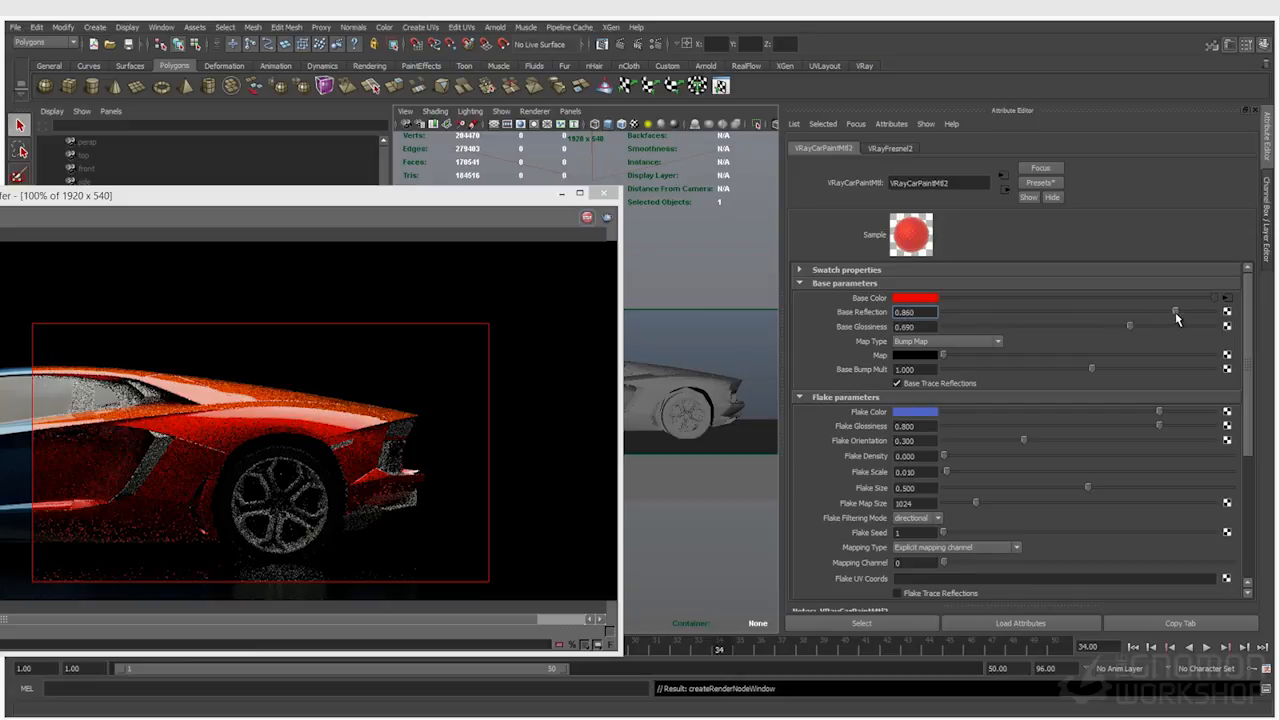
drag(1176, 318, 1140, 316)
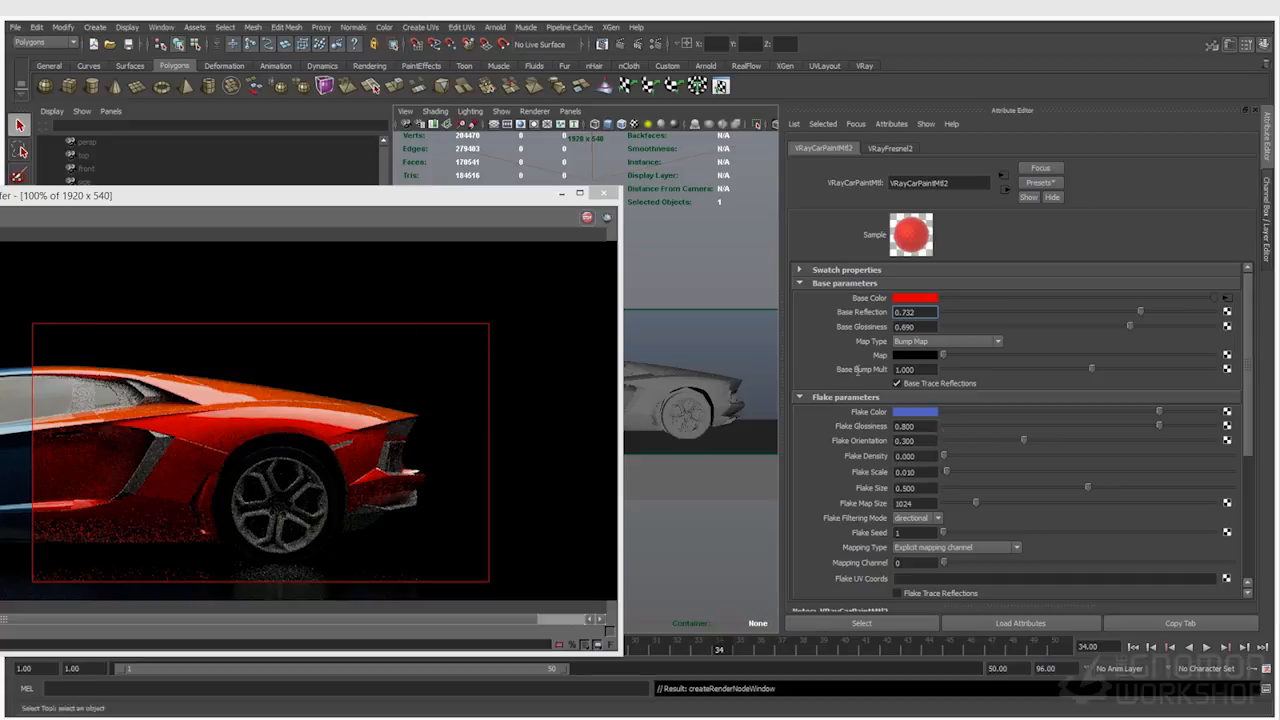
drag(1118, 313, 1100, 316)
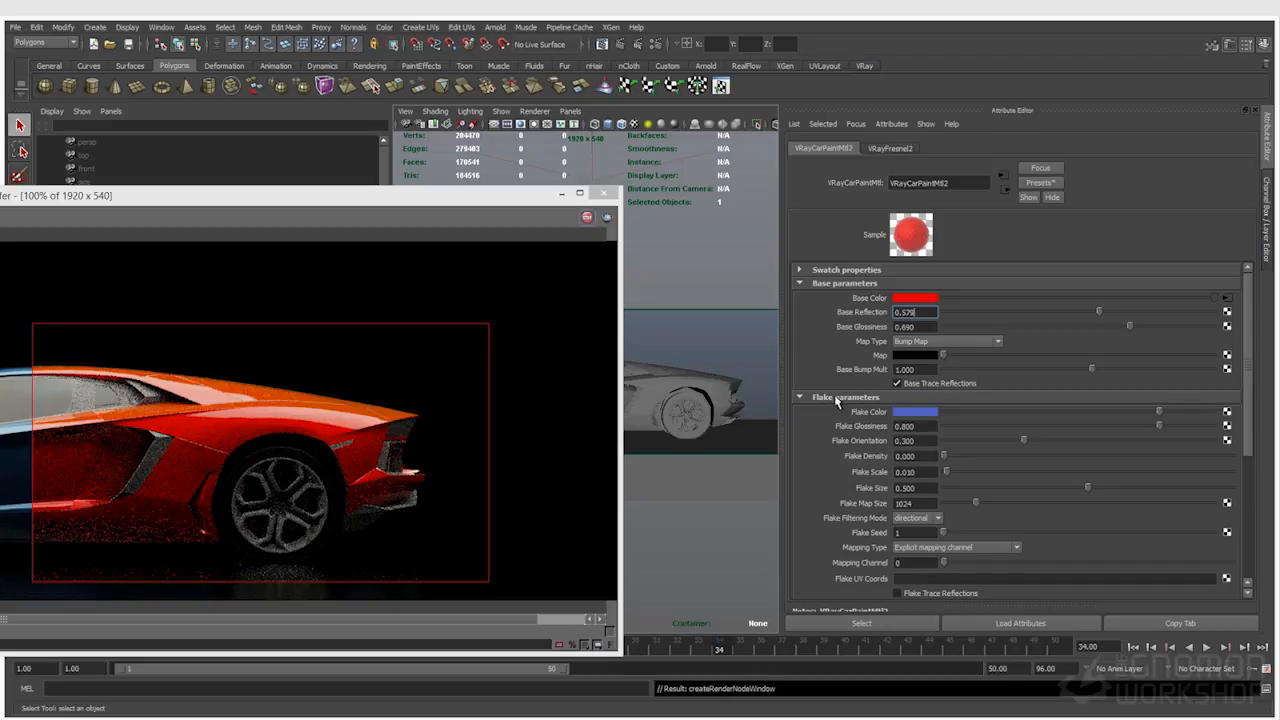
- Select the car body and examine its UV layout in the UV Texture Editor, closing the editor when done
click(665, 392)
click(164, 28)
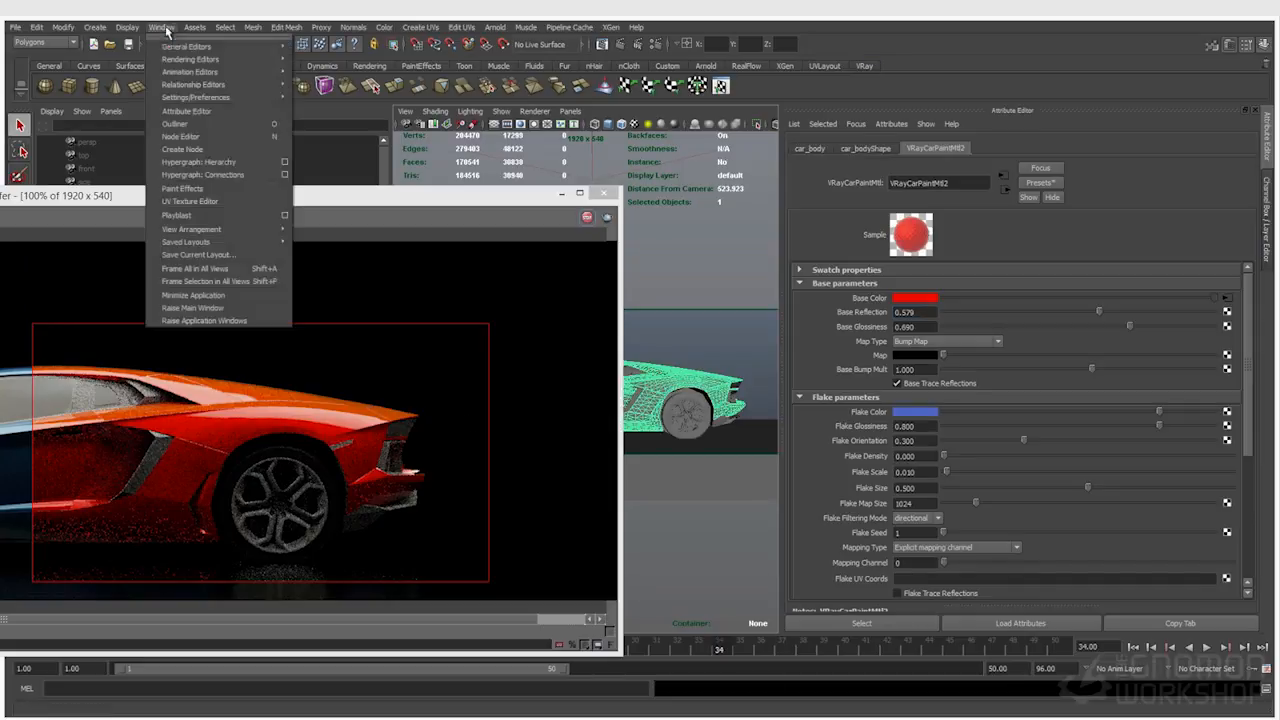
click(192, 201)
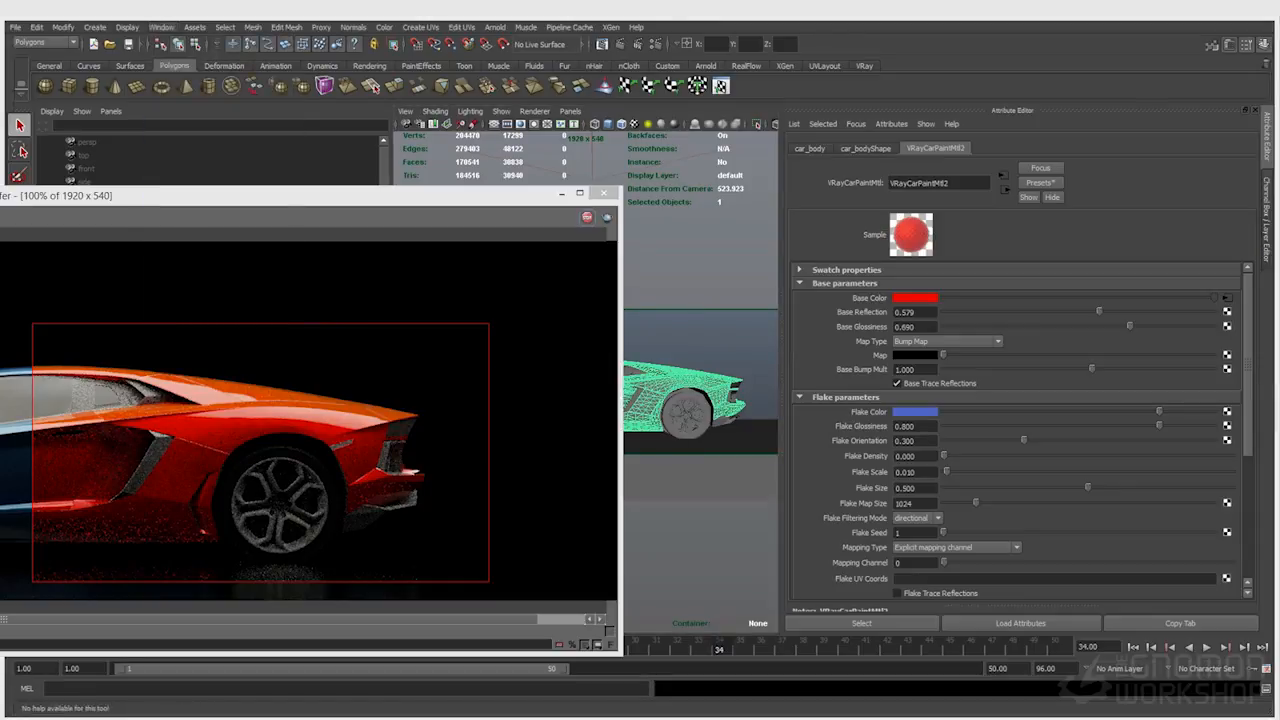
alt+middle_drag(567, 421, 563, 443)
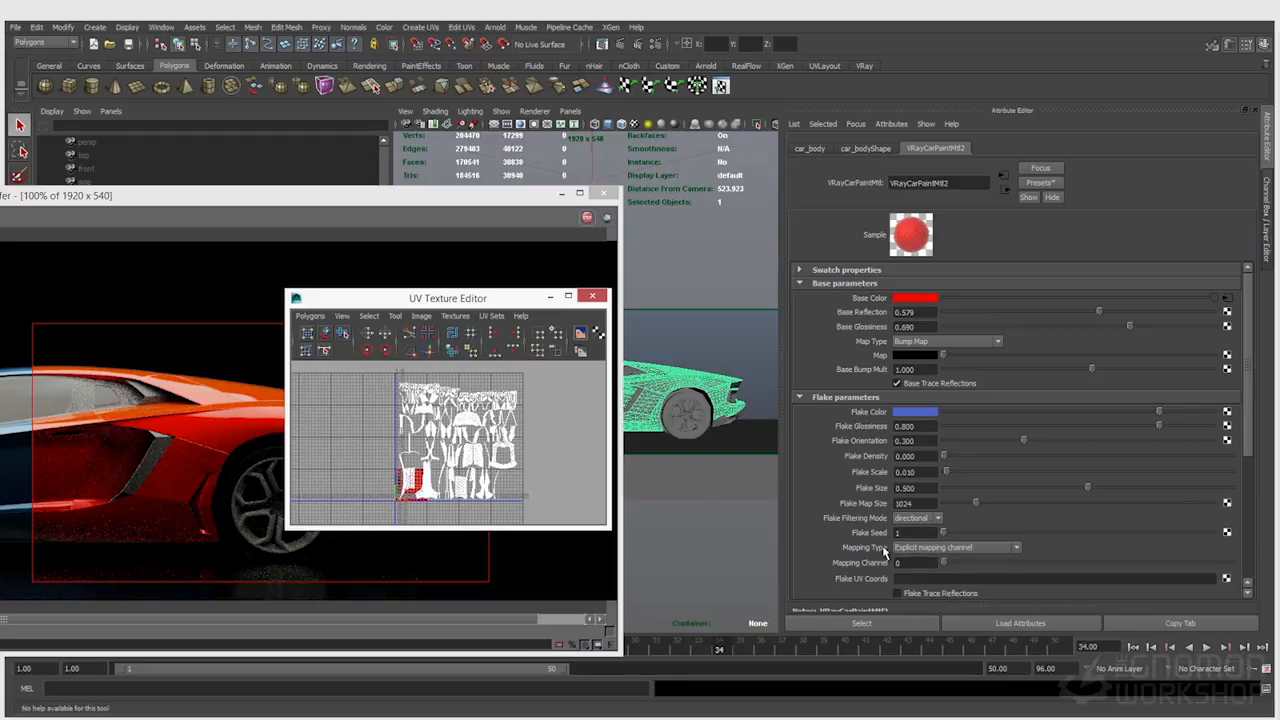
click(592, 296)
- Keep the flake mapping type on Explicit mapping channel and enable Flake Trace Reflections
click(1000, 548)
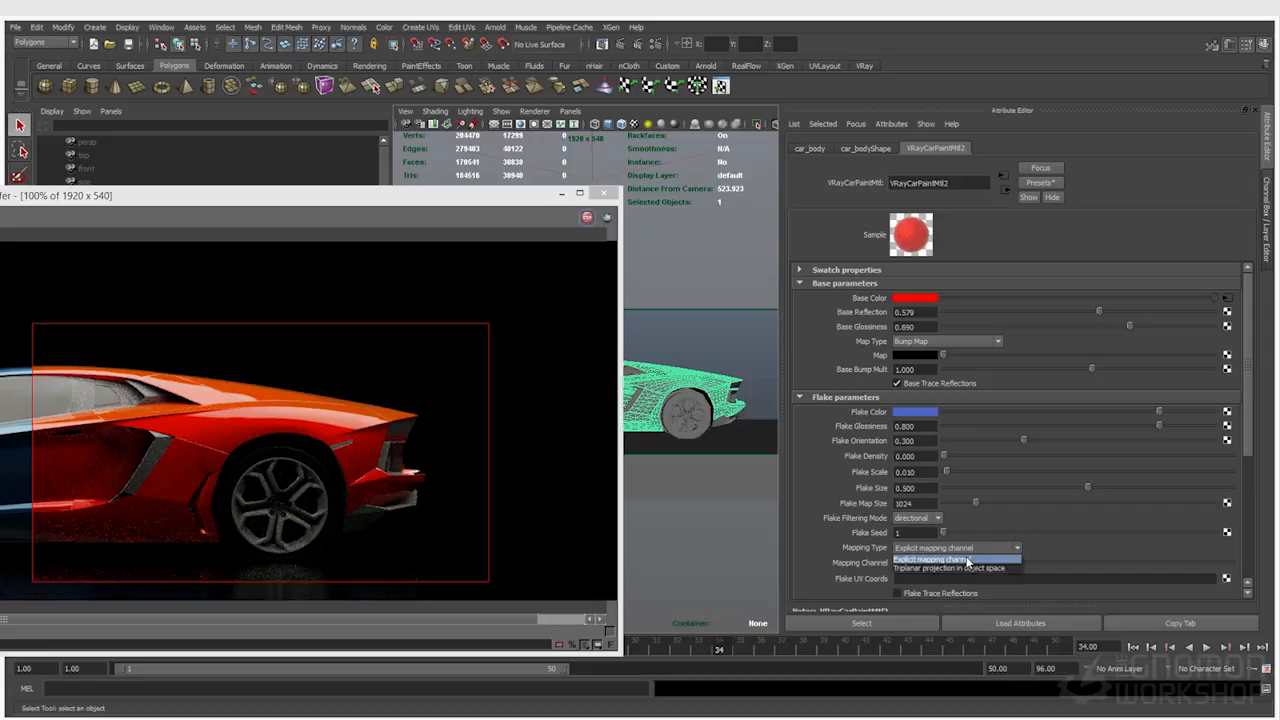
click(957, 561)
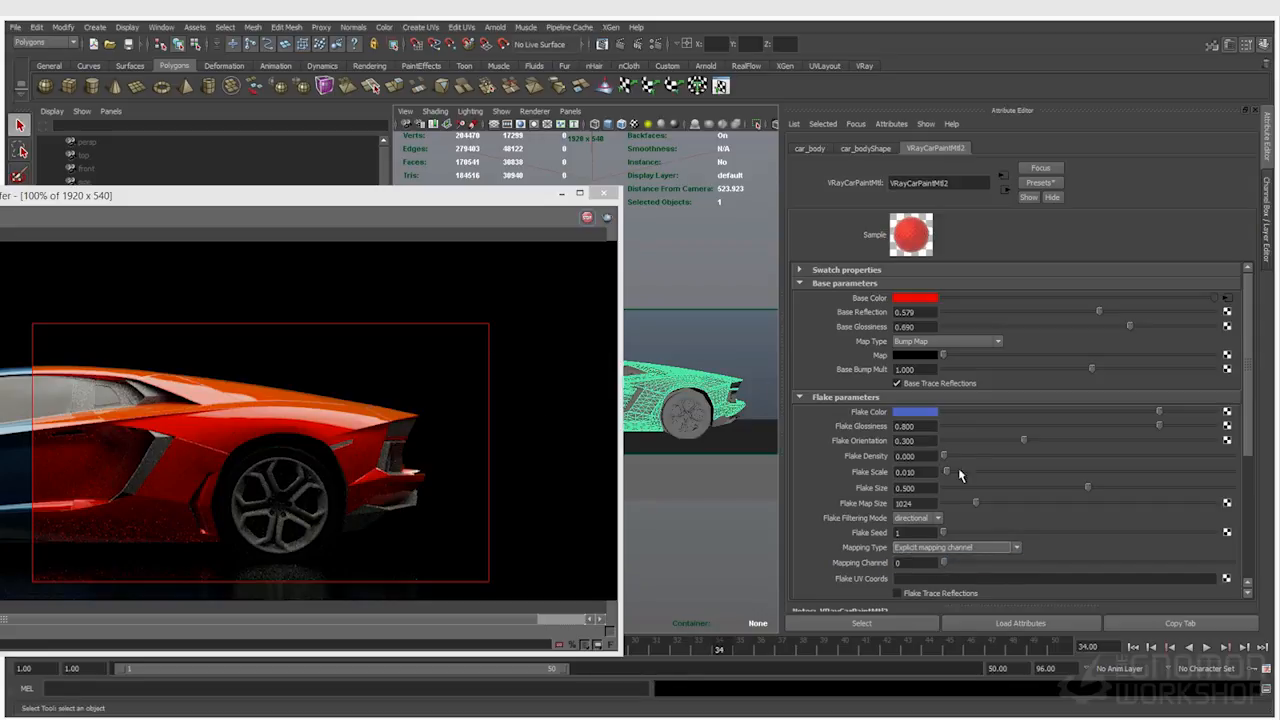
click(897, 593)
- Set the car paint's flake density to 1
click(923, 455)
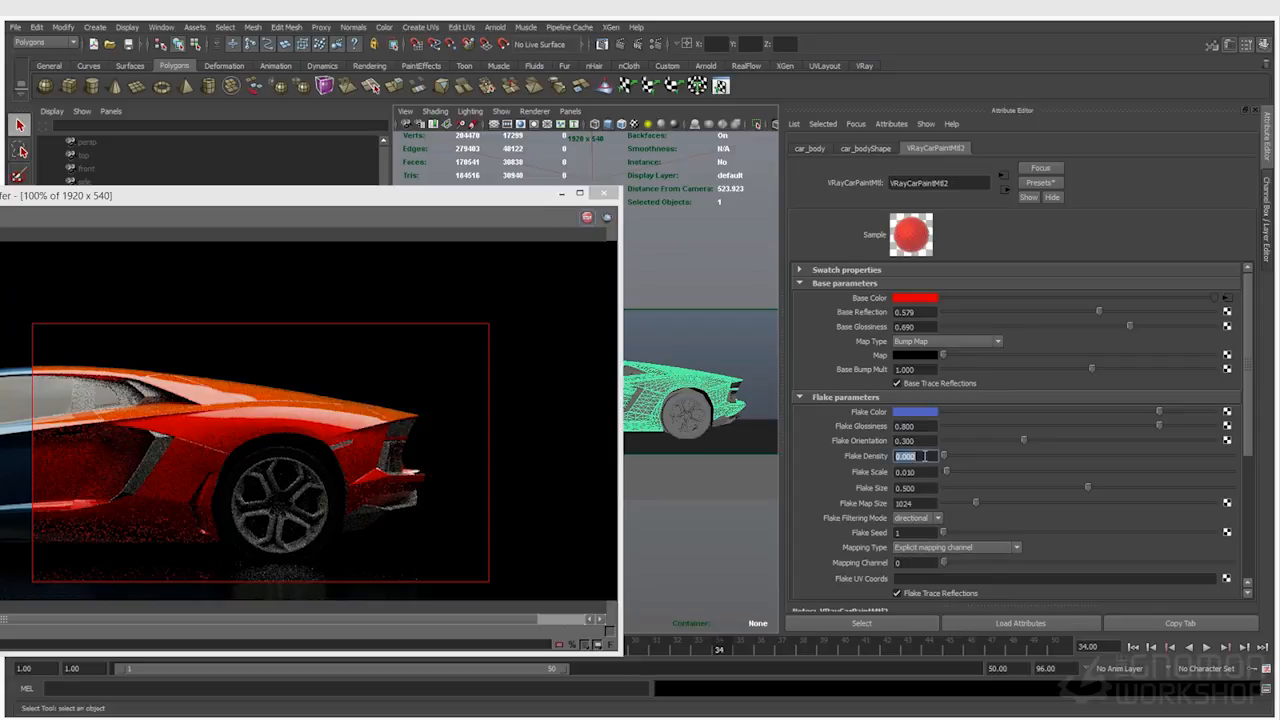
text(1)
key(Return)
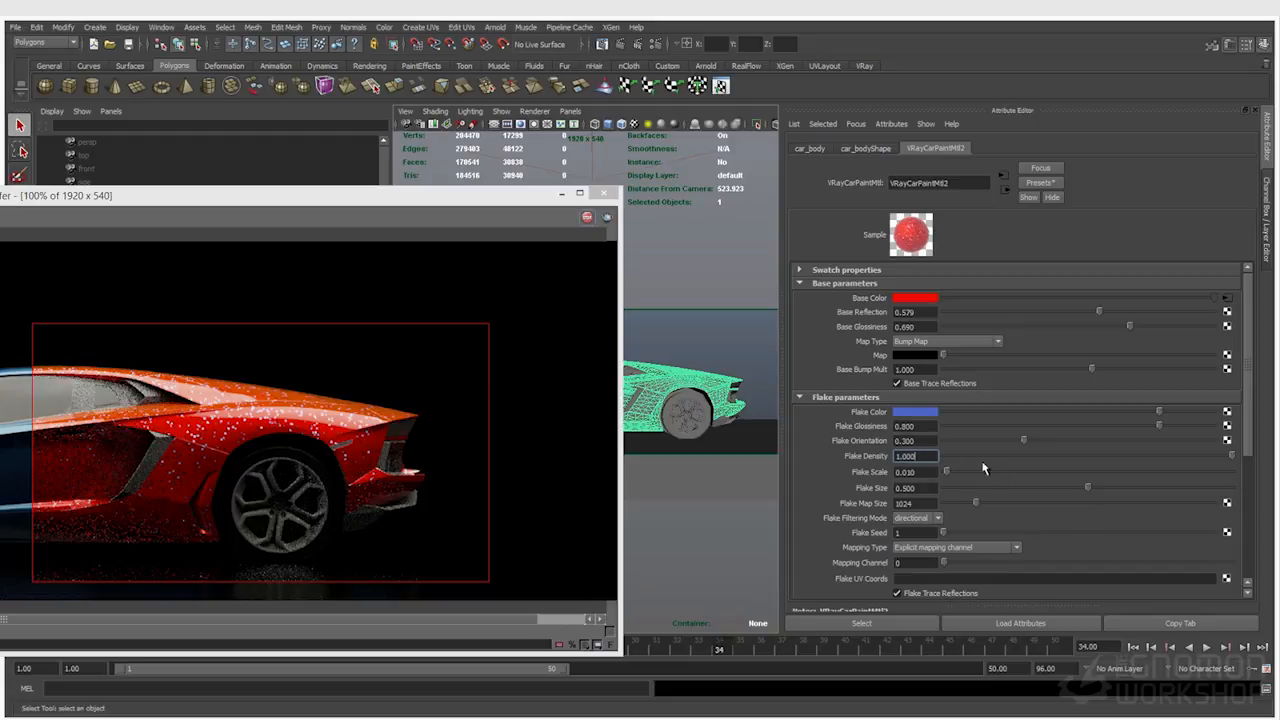
- Set the car paint's flake scale to 0.005
click(922, 487)
double_click(931, 472)
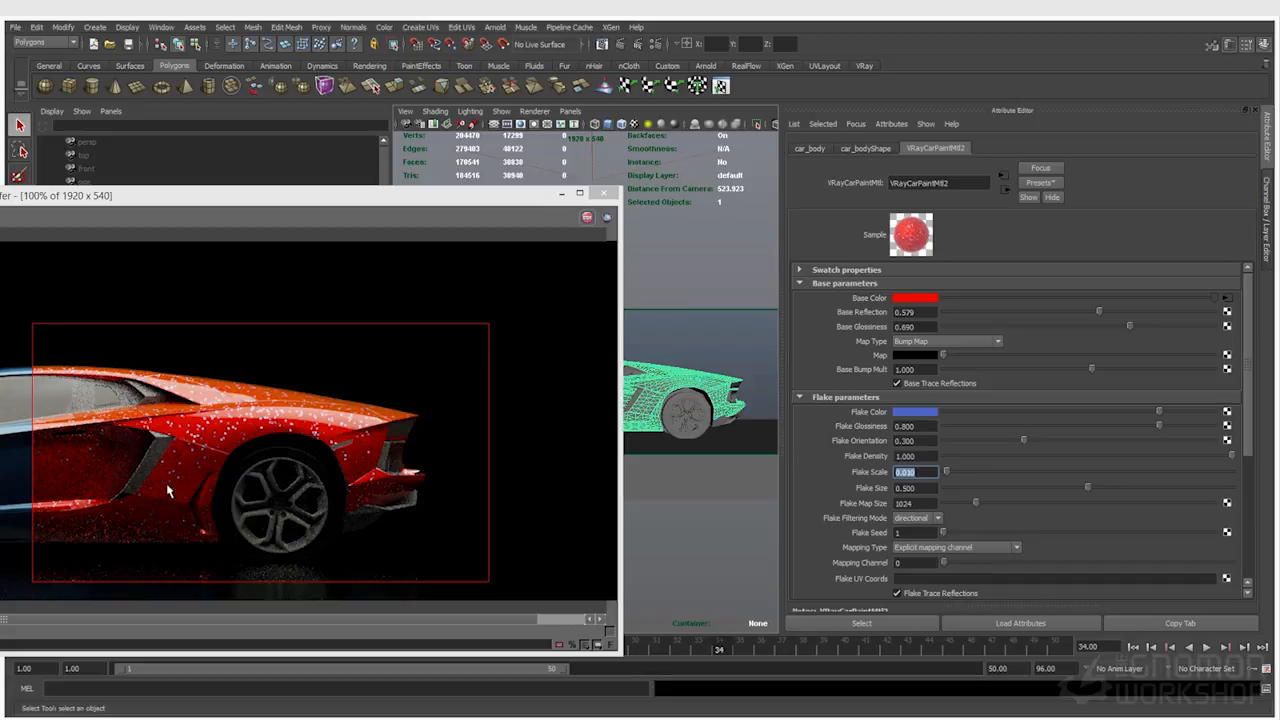
double_click(918, 504)
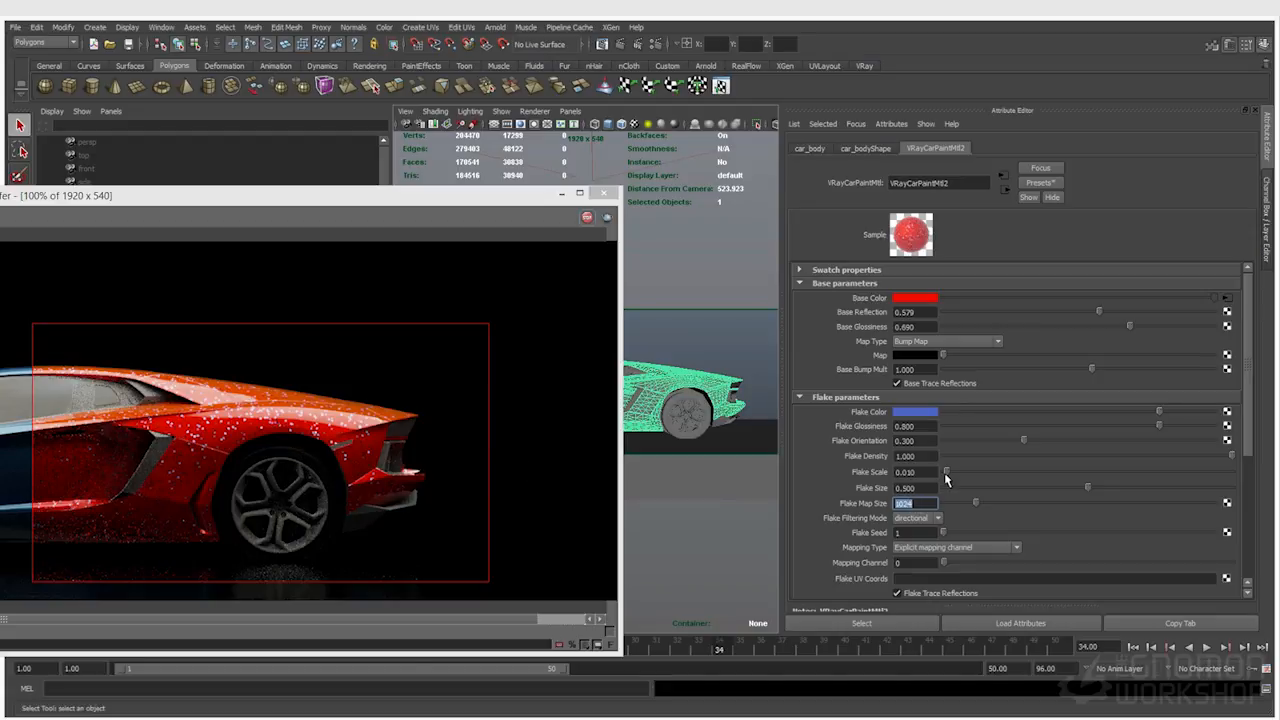
double_click(924, 472)
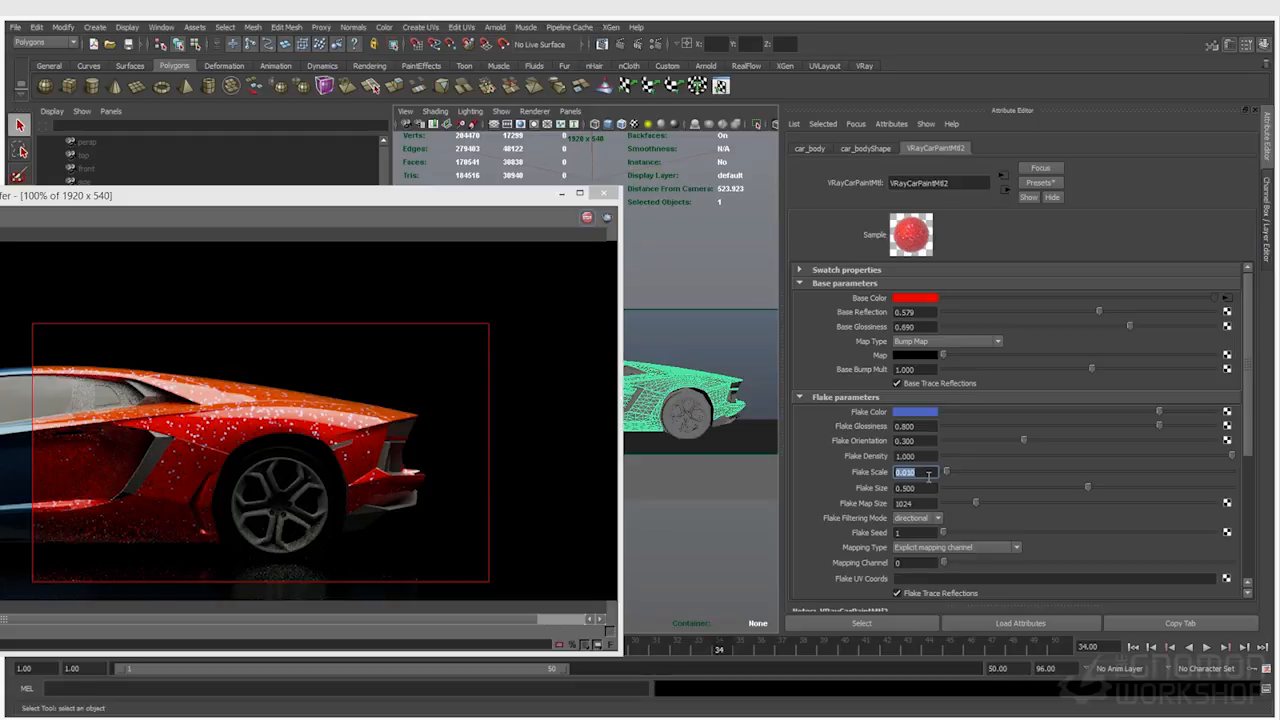
text(.005)
key(Return)
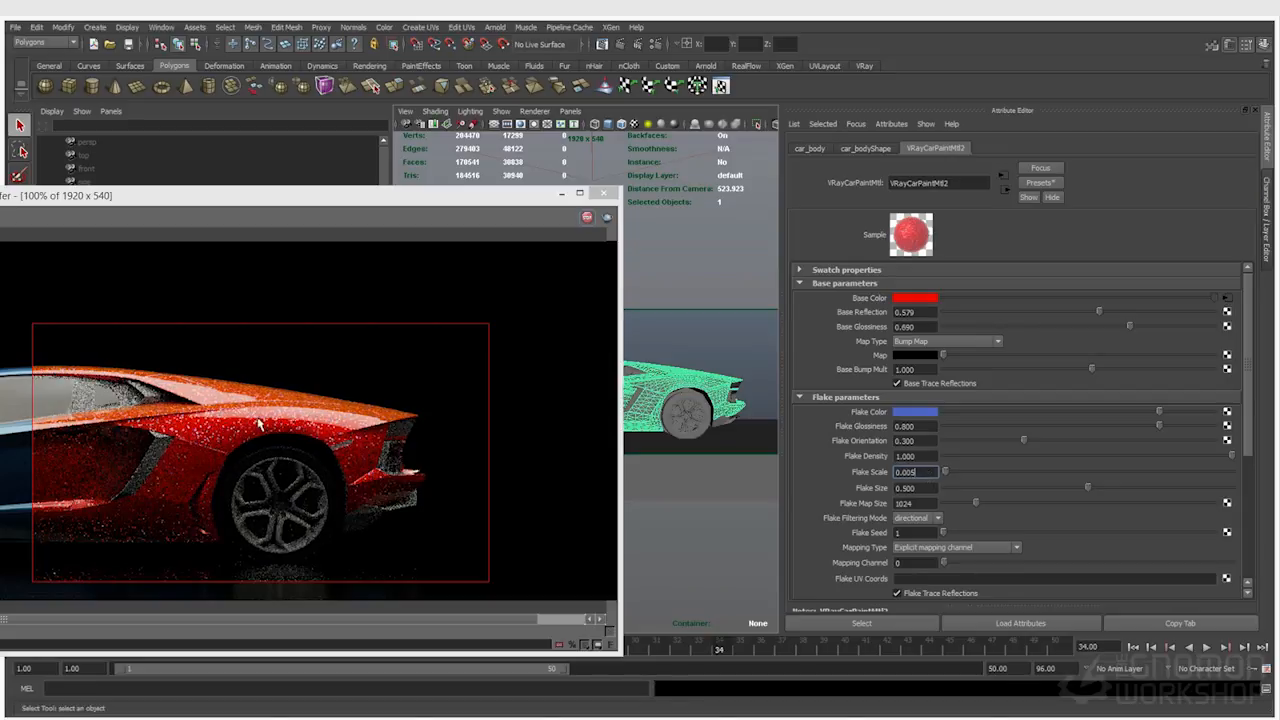
- Set the car paint's flake size to 0.1
click(921, 456)
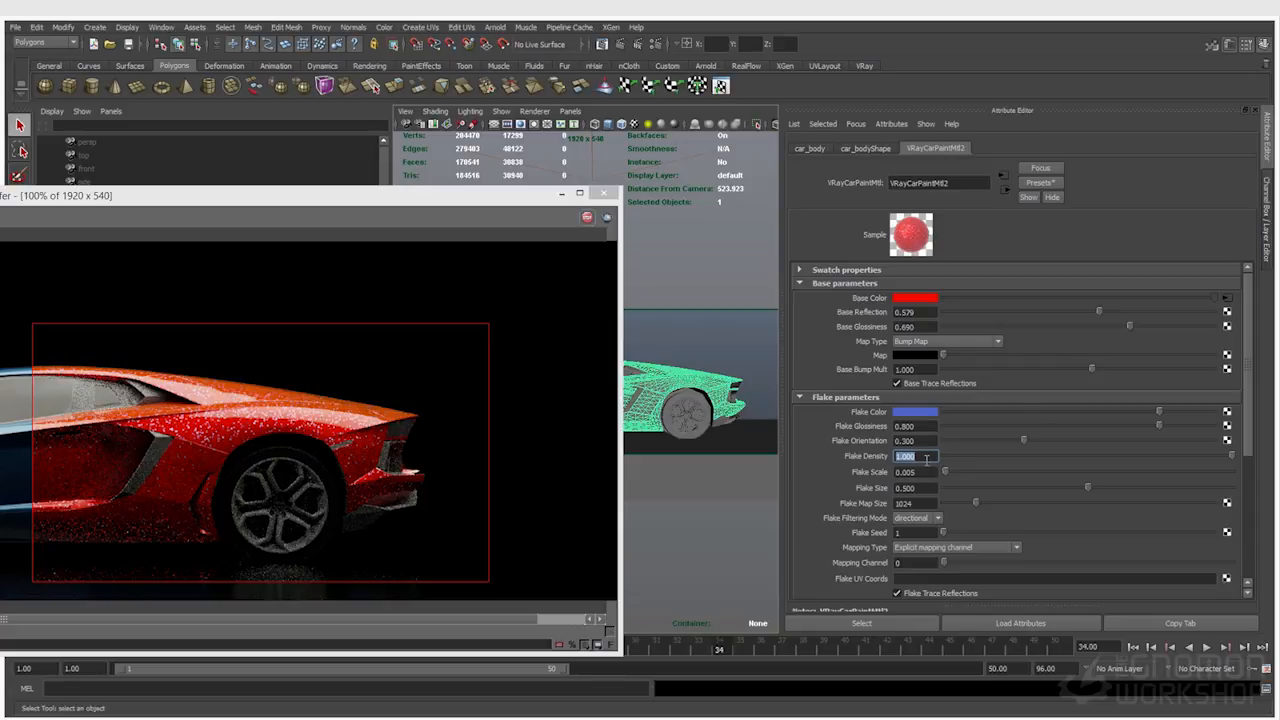
double_click(918, 471)
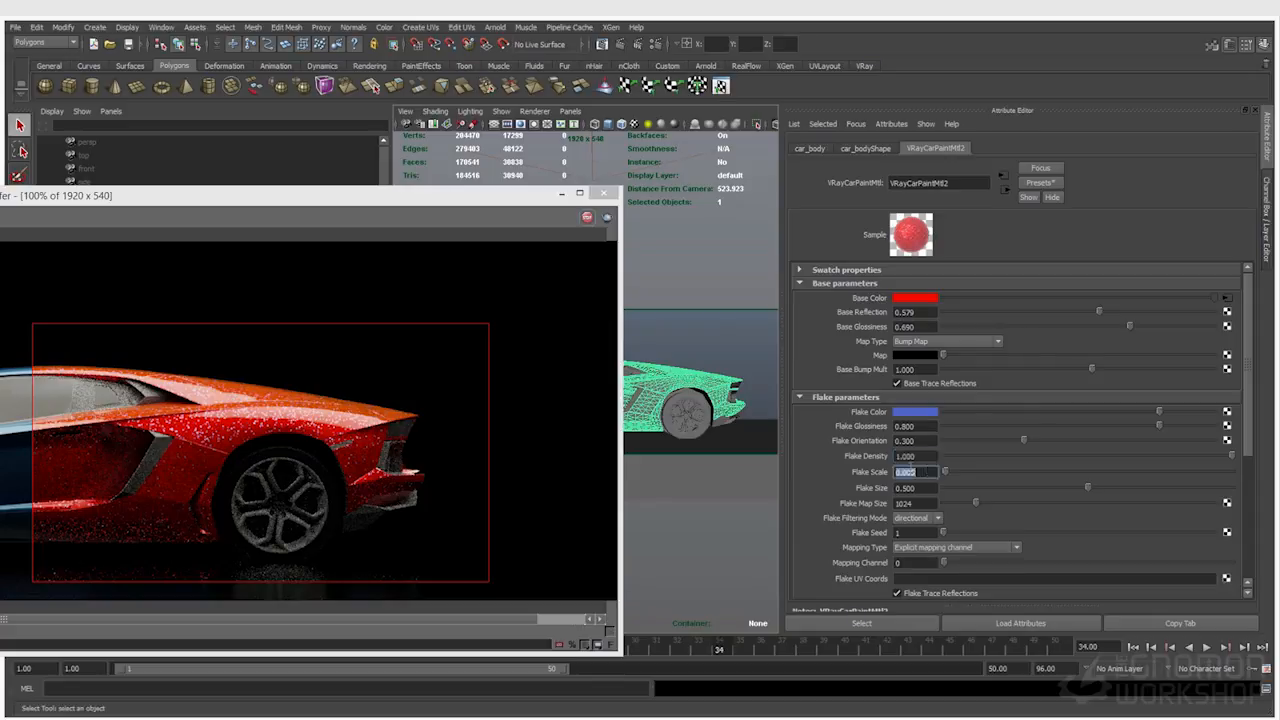
double_click(916, 487)
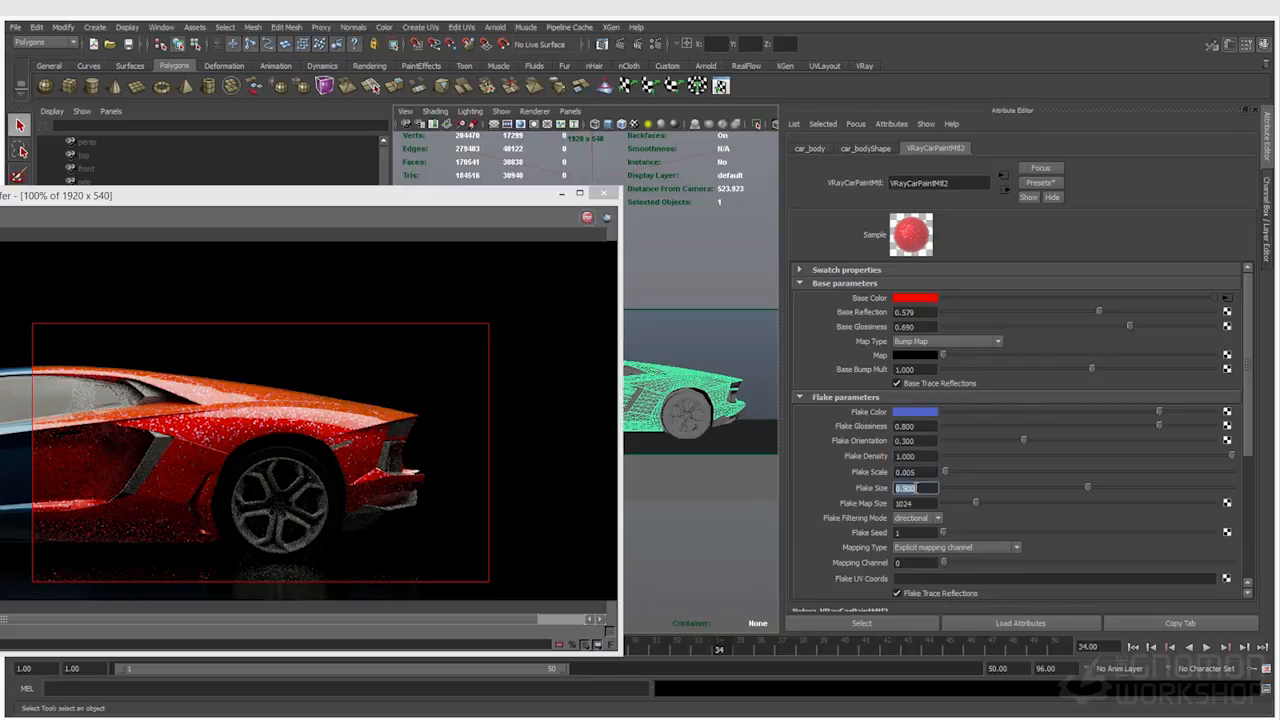
text(0.1)
key(Return)
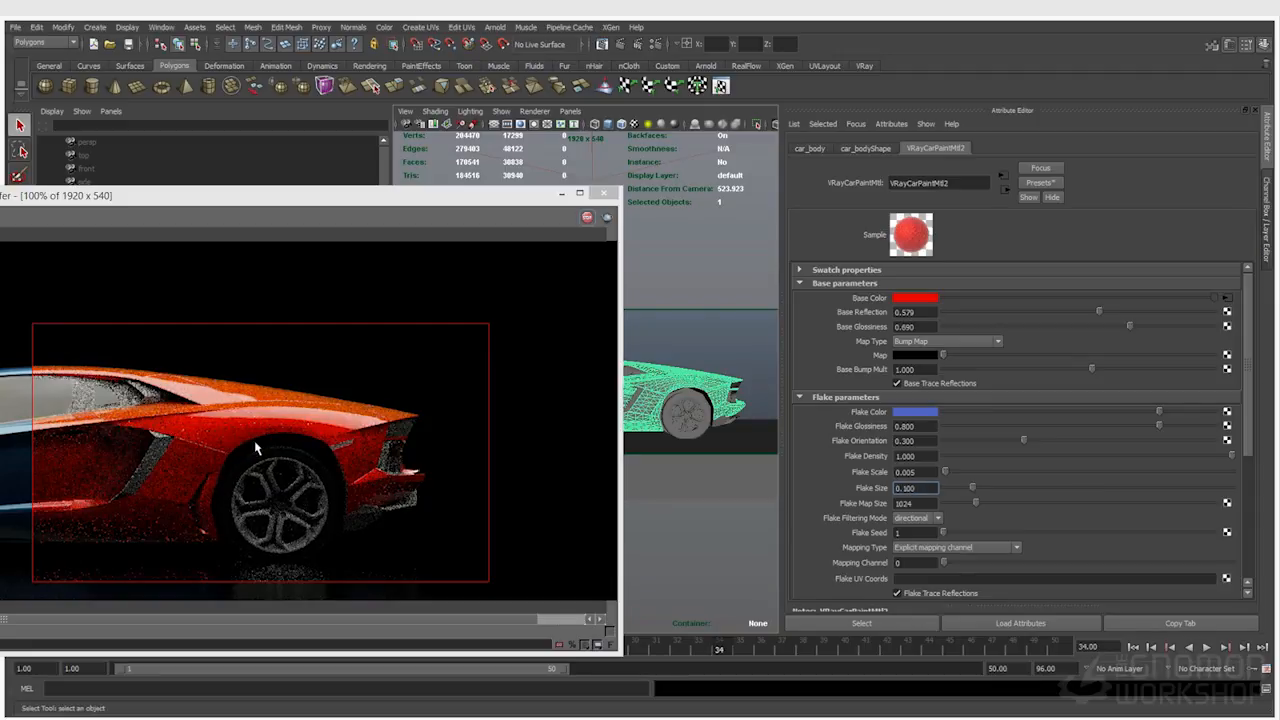
- Set the flake density to 20 and the flake scale to 0.001
click(926, 456)
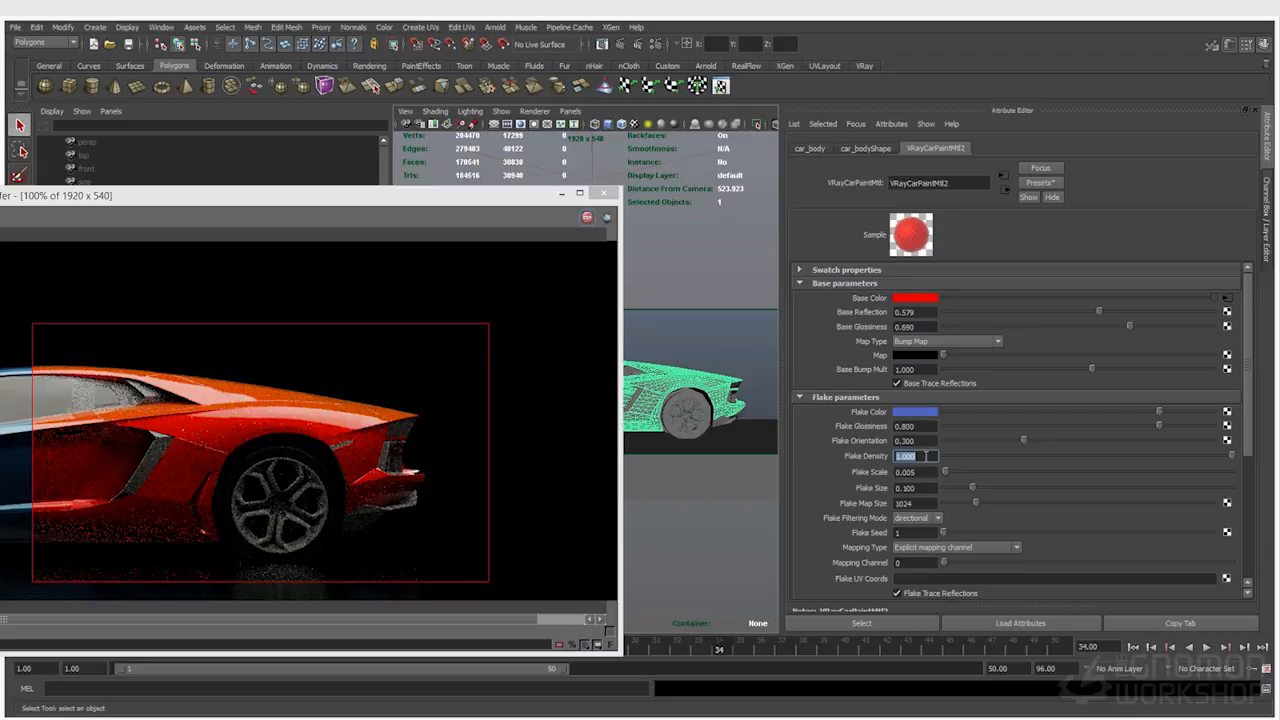
key(Return)
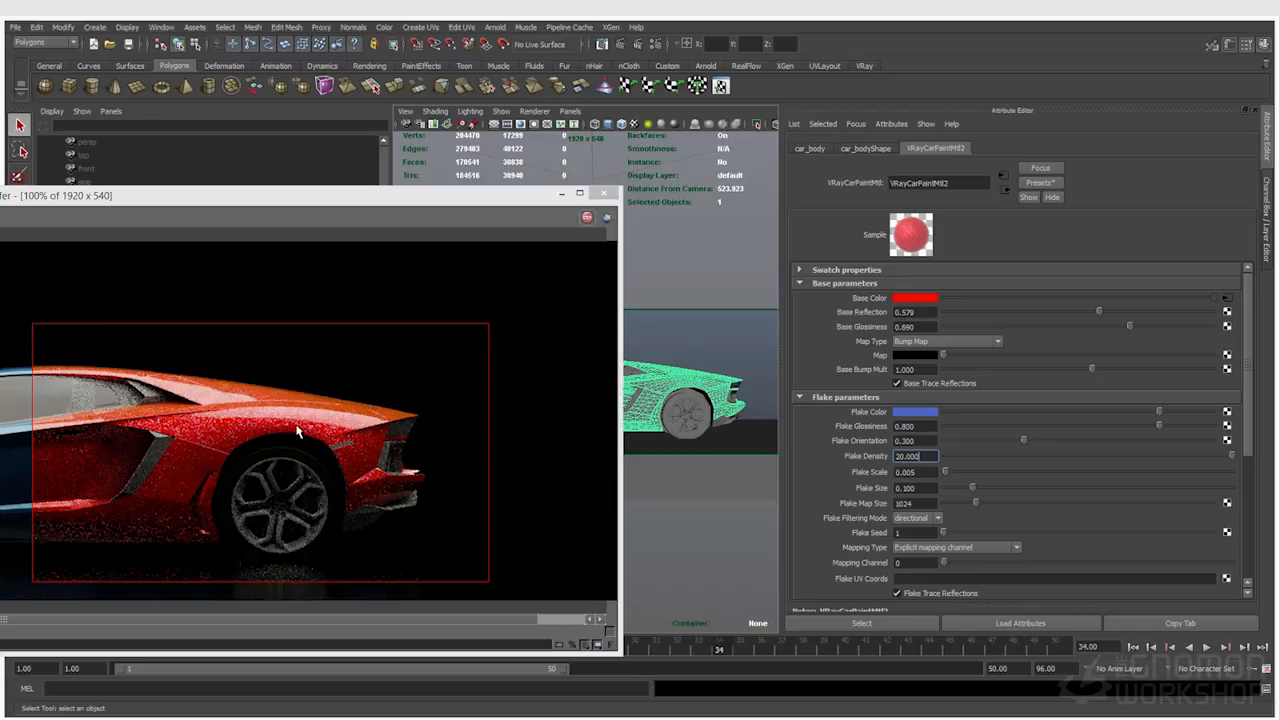
click(911, 472)
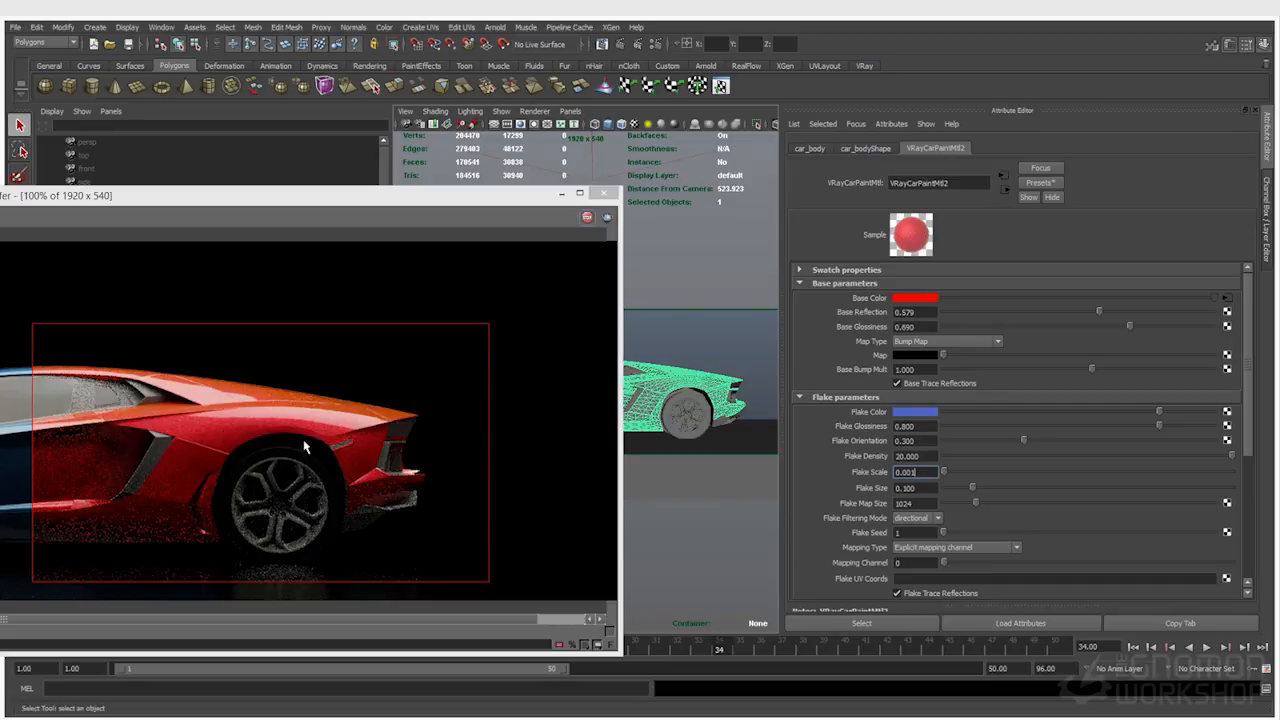
- Switch the viewport to the persp camera and save the scene
click(570, 111)
mouse_move(576, 127)
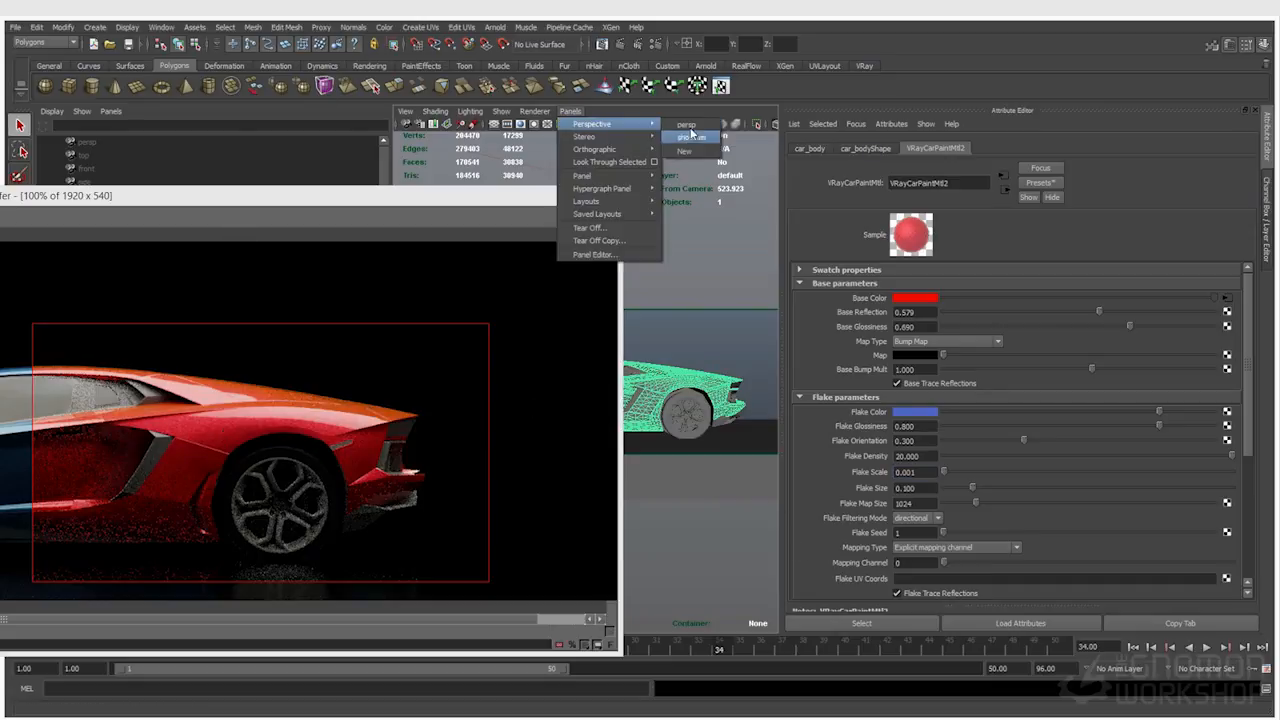
click(683, 124)
drag(458, 205, 288, 241)
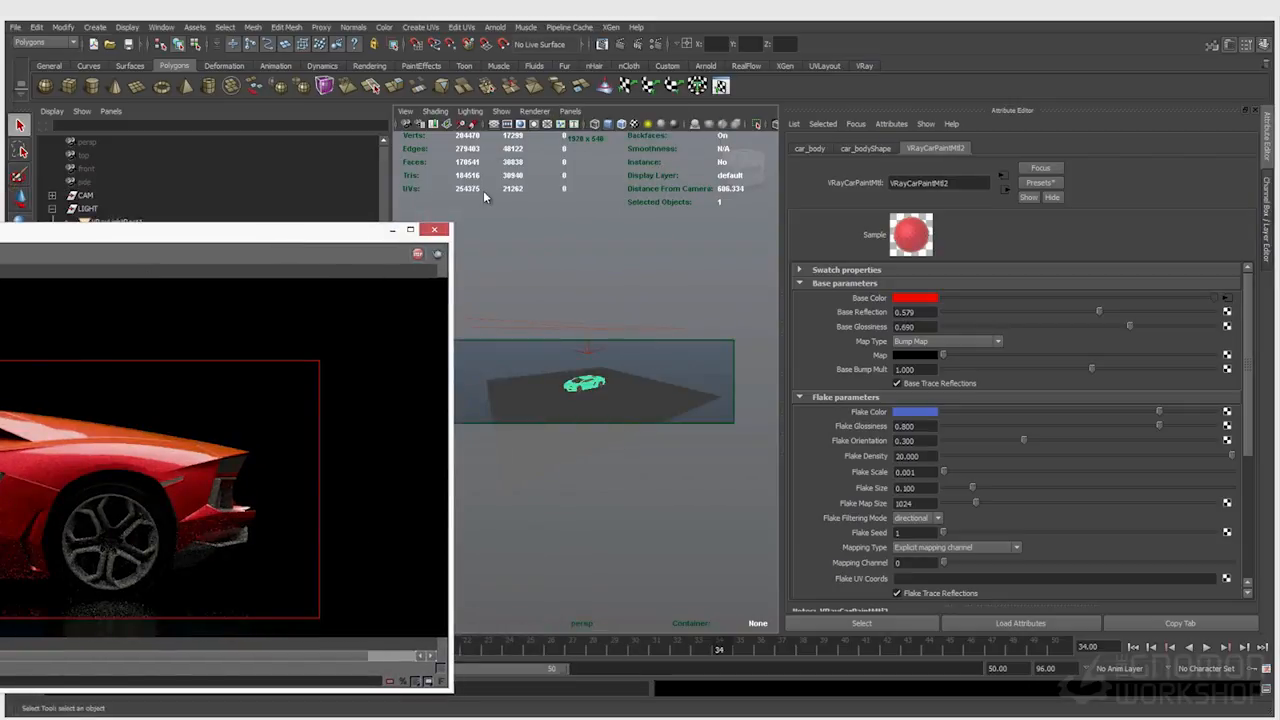
click(128, 46)
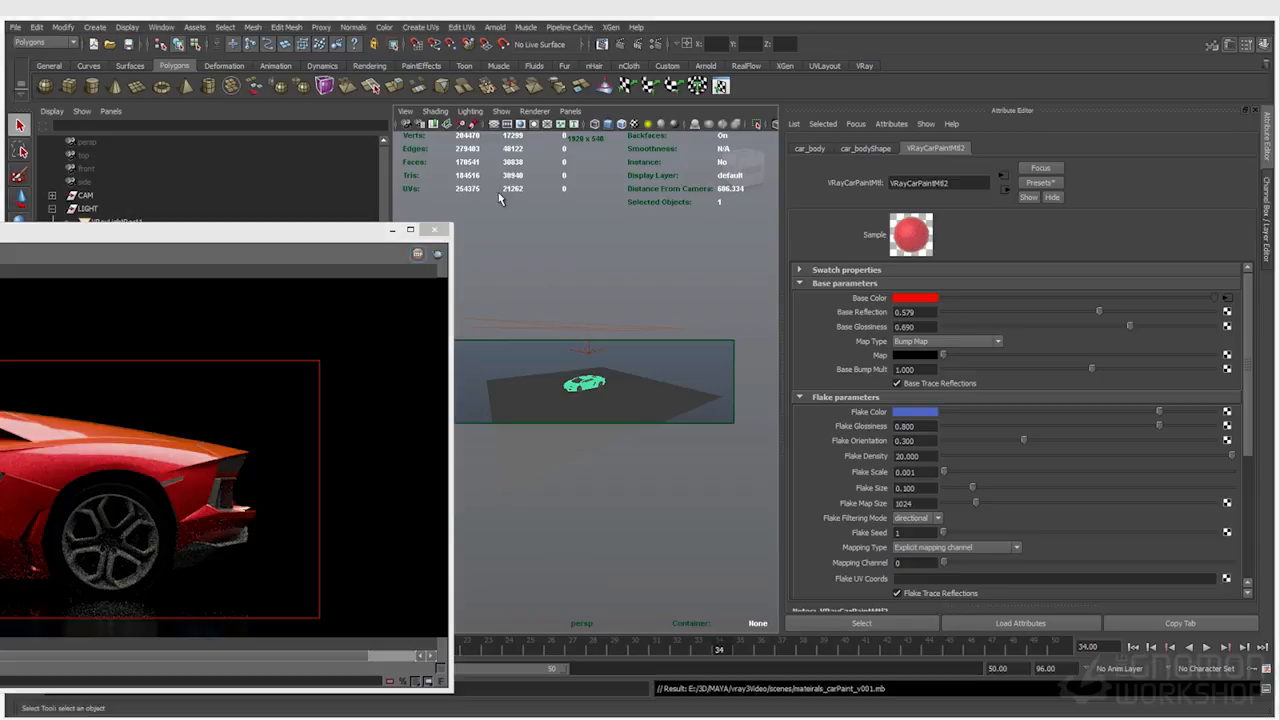
- Frame the car's rear fender up close through the persp camera, clear the selection and start an interactive render of it
click(570, 111)
mouse_move(610, 124)
click(697, 126)
scroll(586, 363, up, 5)
scroll(586, 363, up, 8)
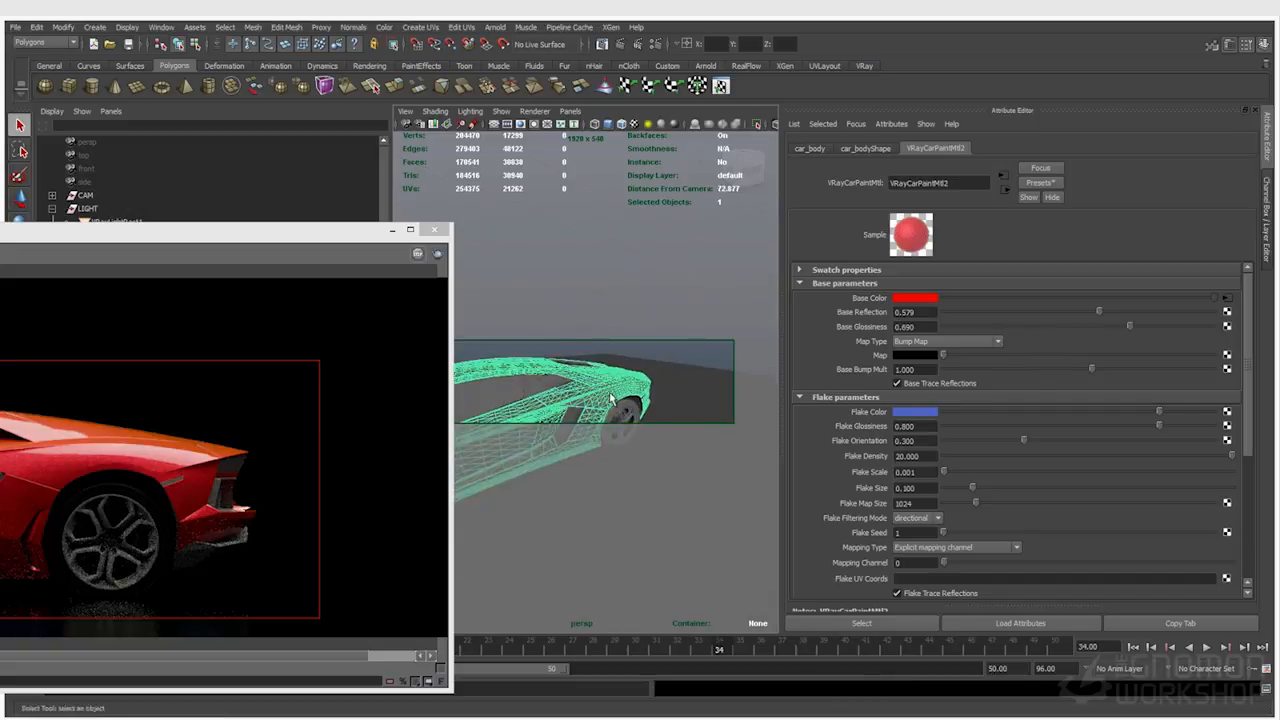
alt+drag(654, 381, 515, 340)
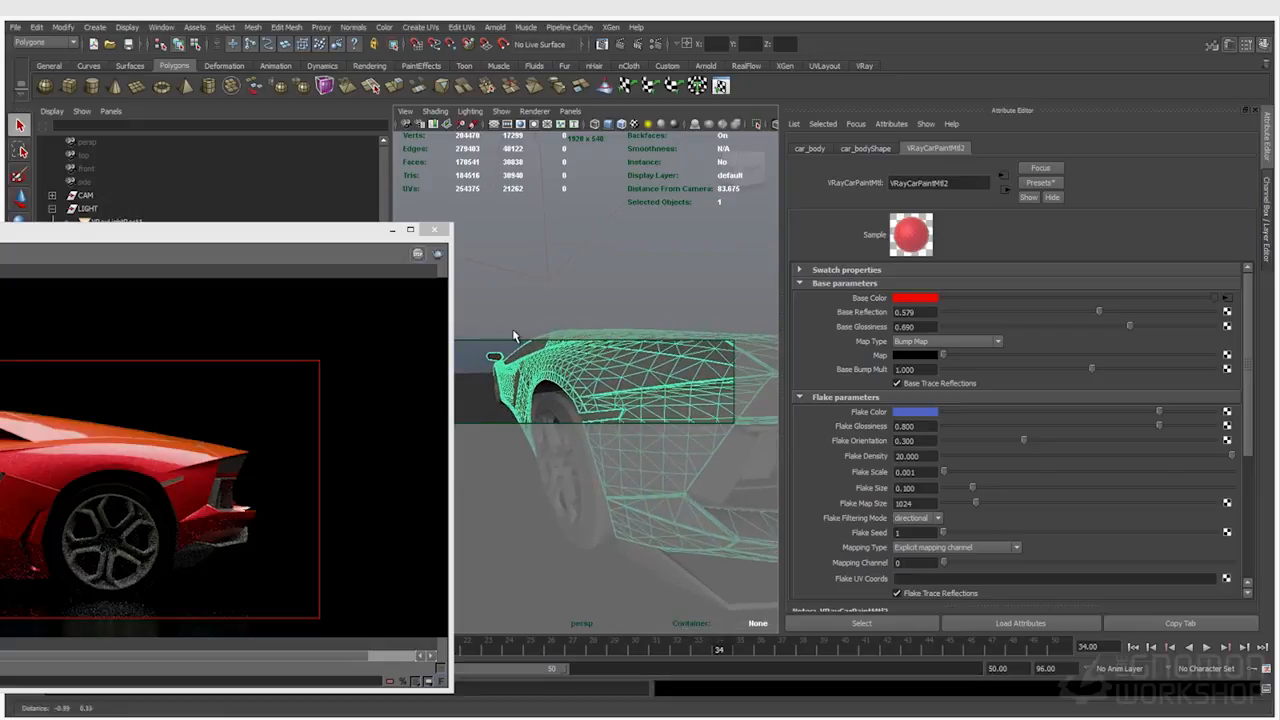
click(481, 337)
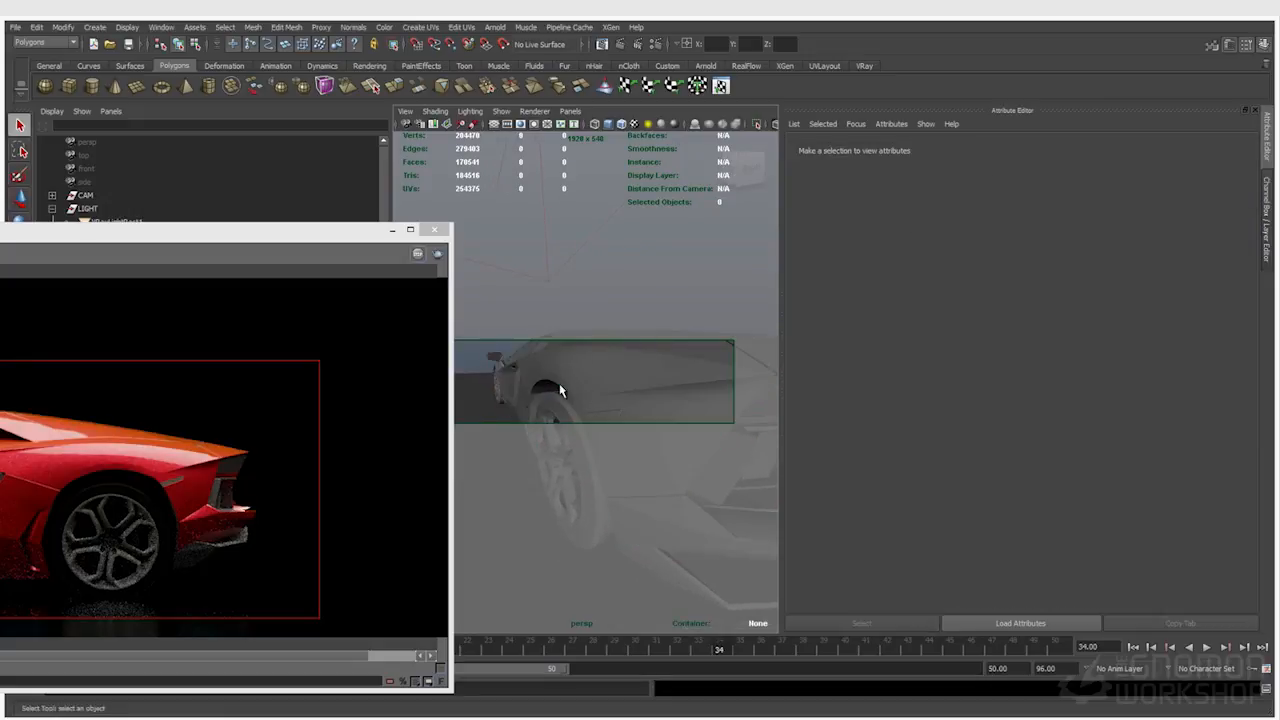
alt+drag(618, 387, 563, 386)
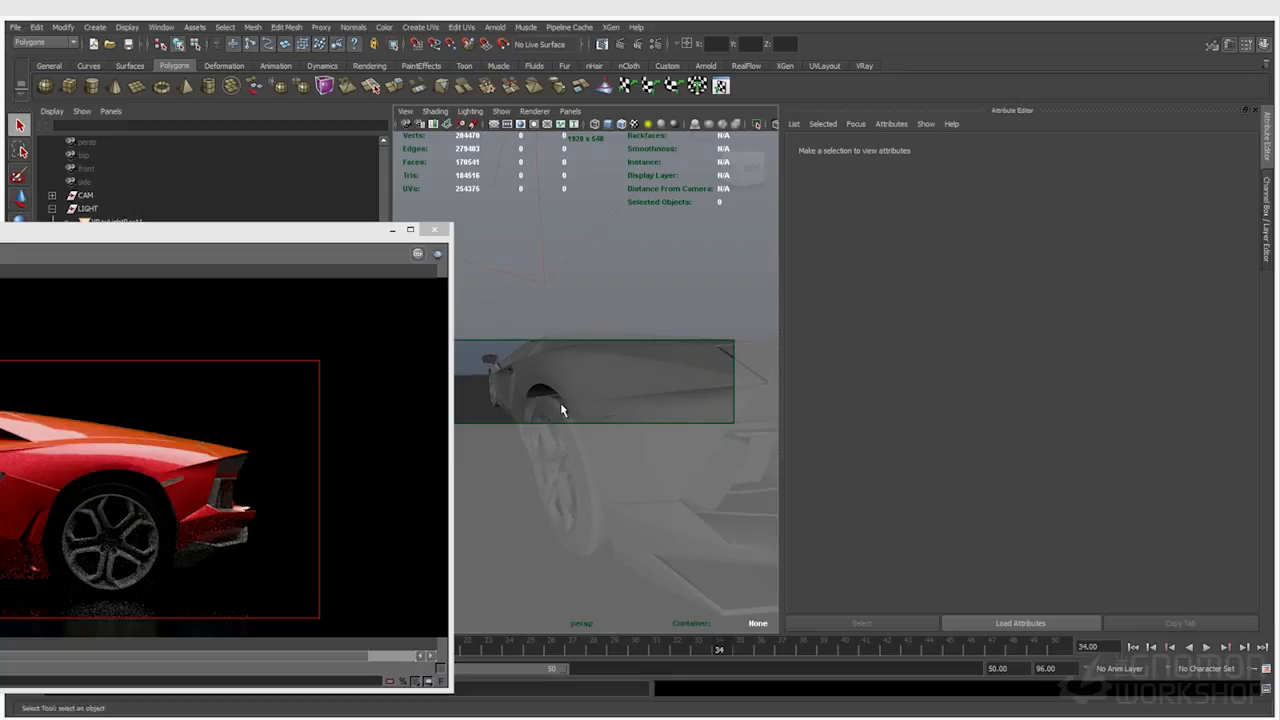
alt+right_drag(617, 394, 607, 391)
alt+drag(607, 391, 578, 377)
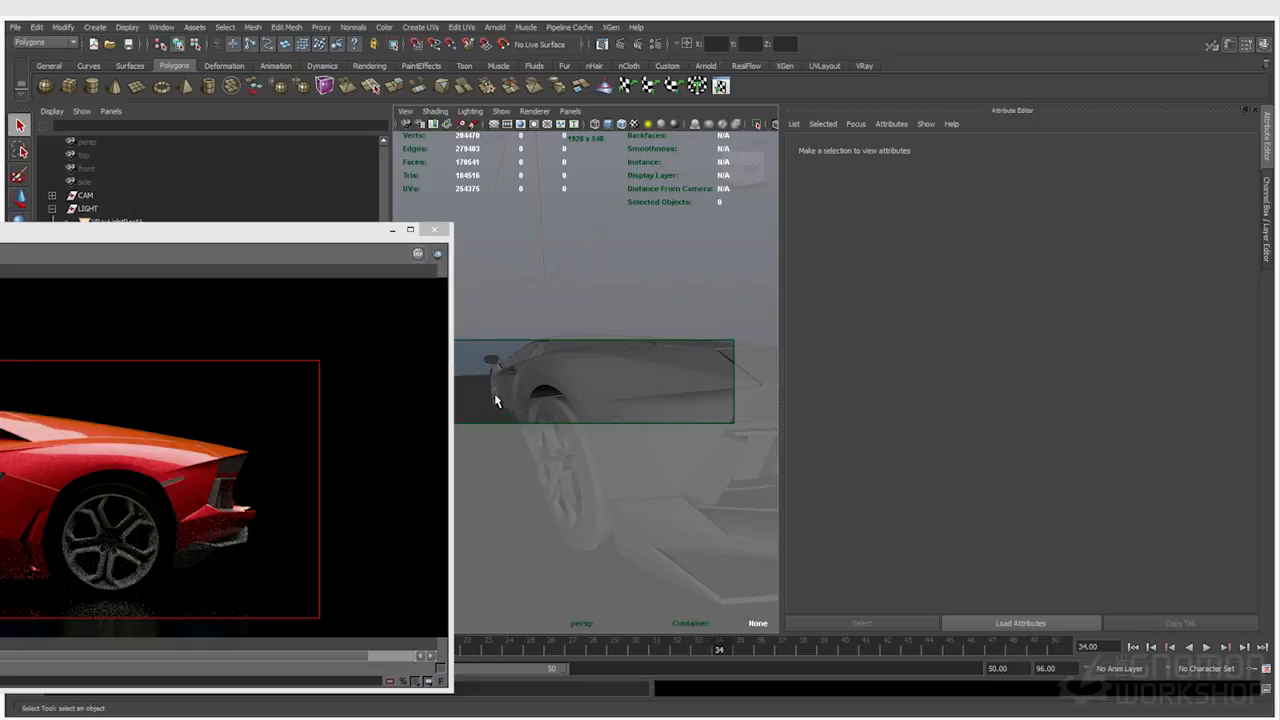
click(637, 45)
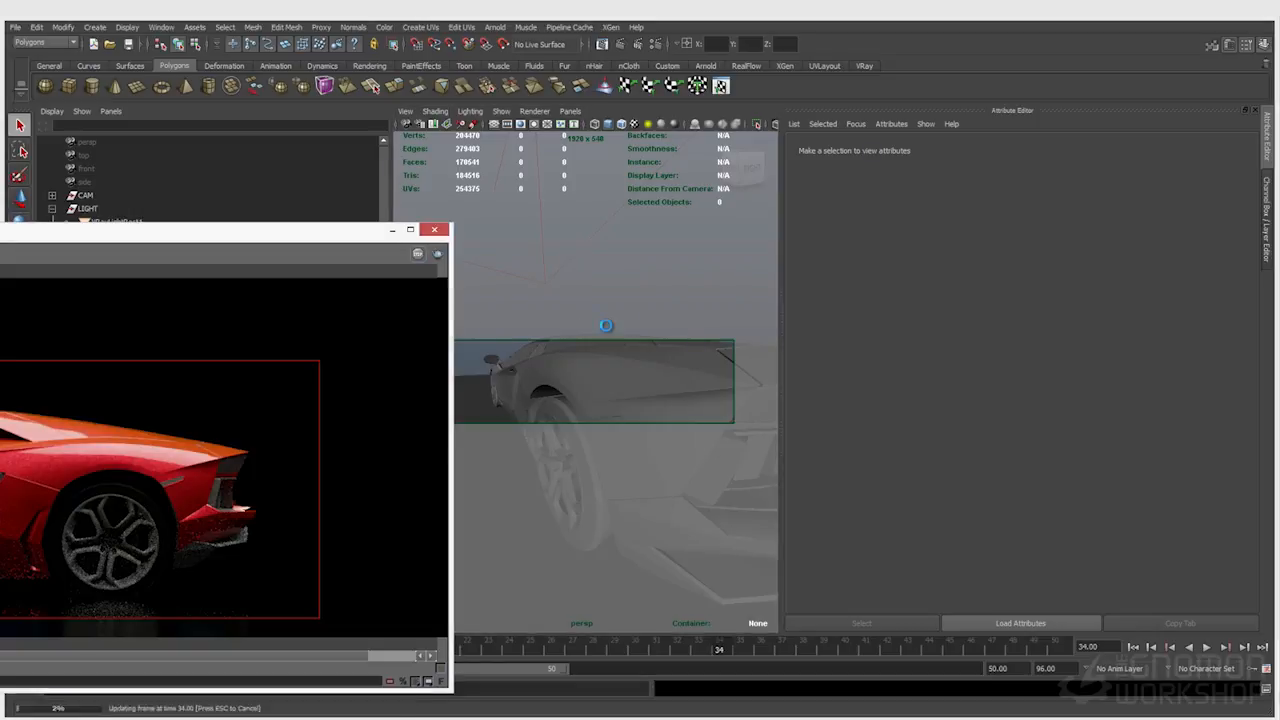
- Bring the V-Ray frame buffer fully into view and extend the render region over the whole image
drag(114, 242, 178, 225)
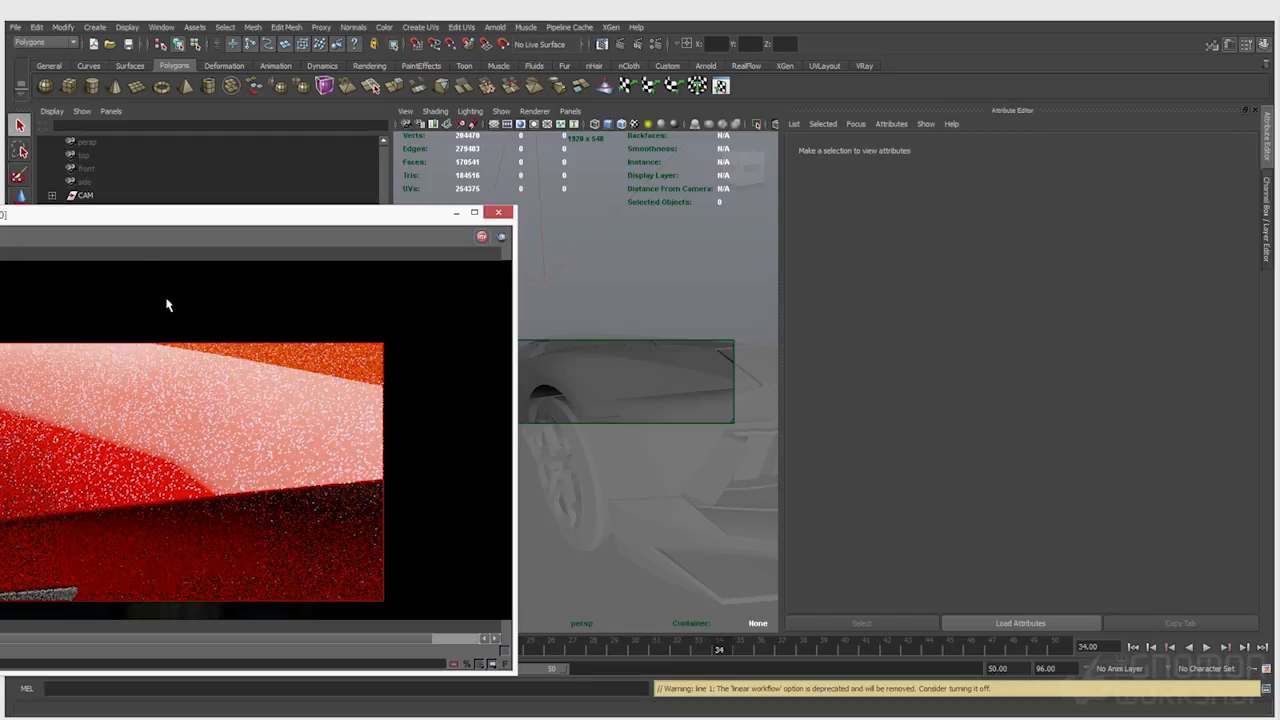
drag(118, 223, 853, 165)
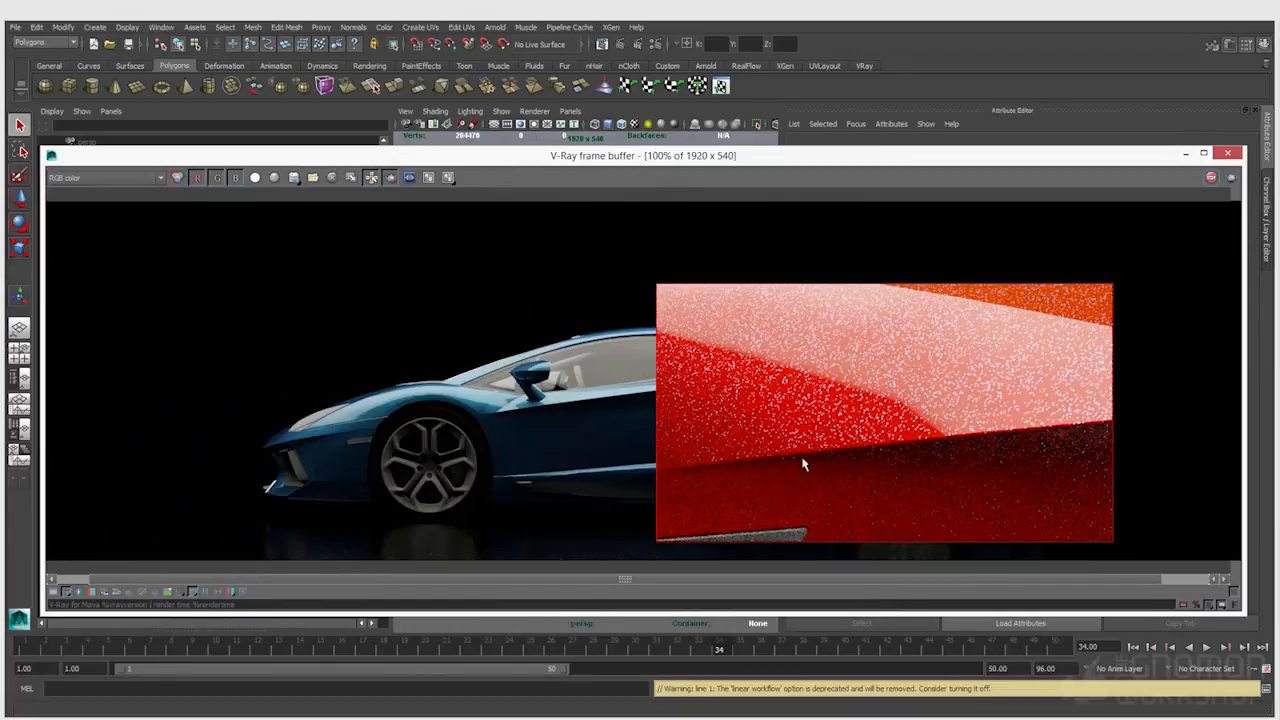
scroll(1024, 336, down, 1)
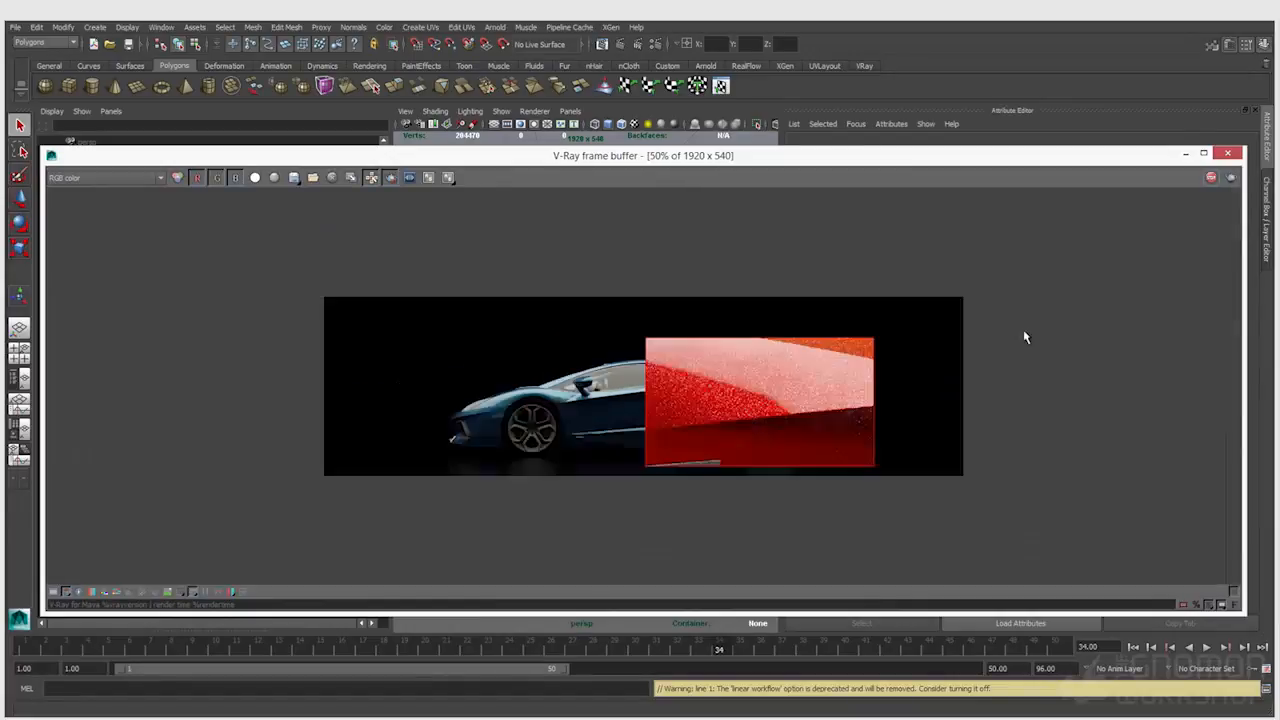
drag(1084, 268, 125, 561)
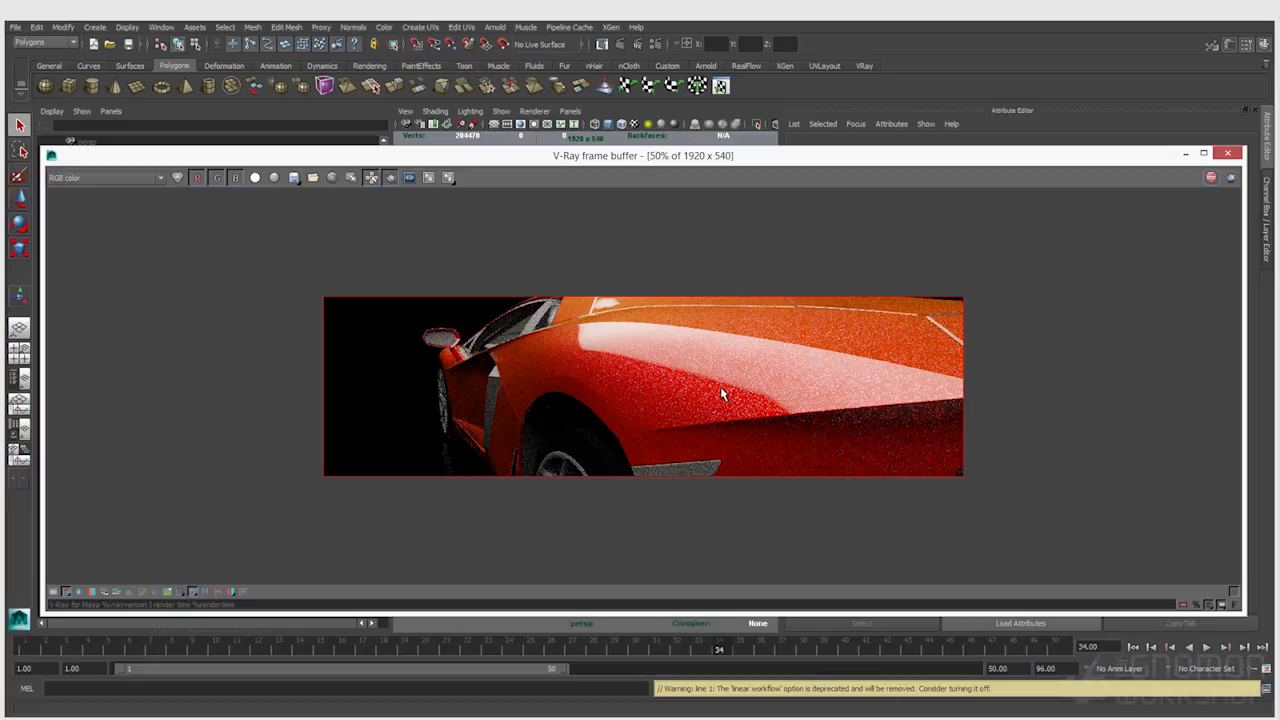
- Move the frame buffer aside and select the car body to bring up its car paint material attributes
click(655, 47)
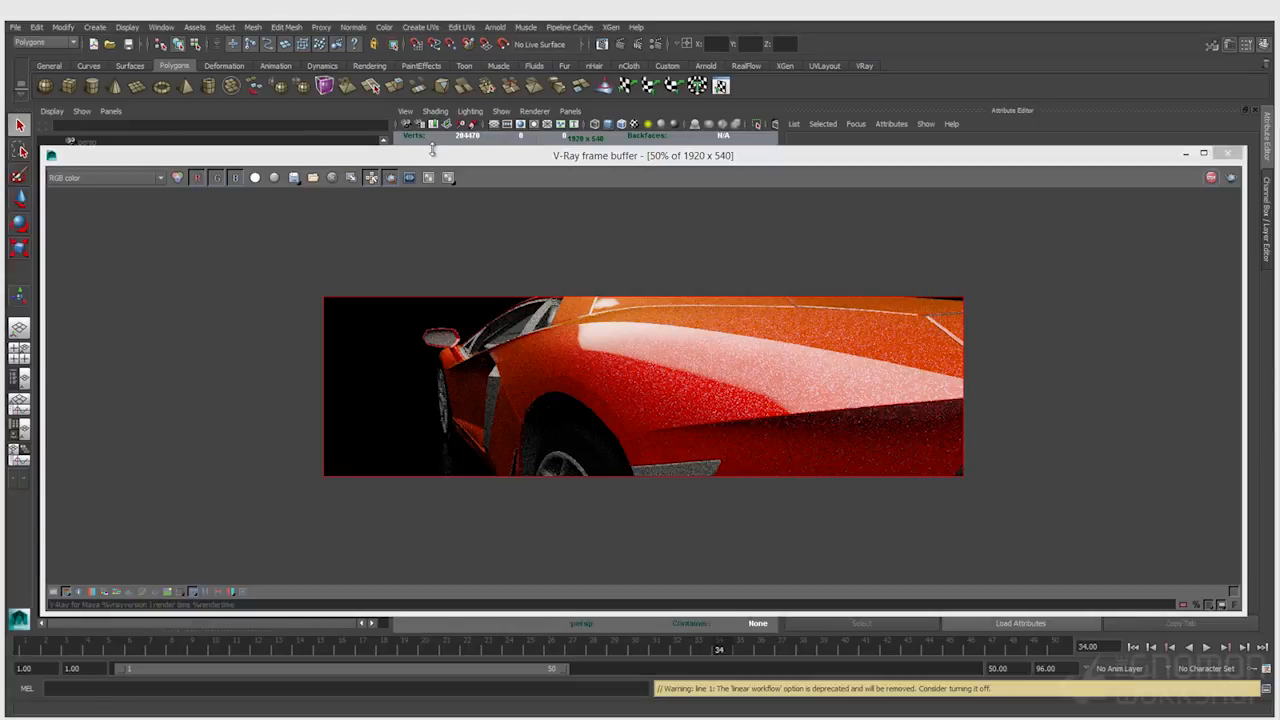
drag(435, 160, 34, 322)
drag(559, 328, 514, 141)
click(591, 374)
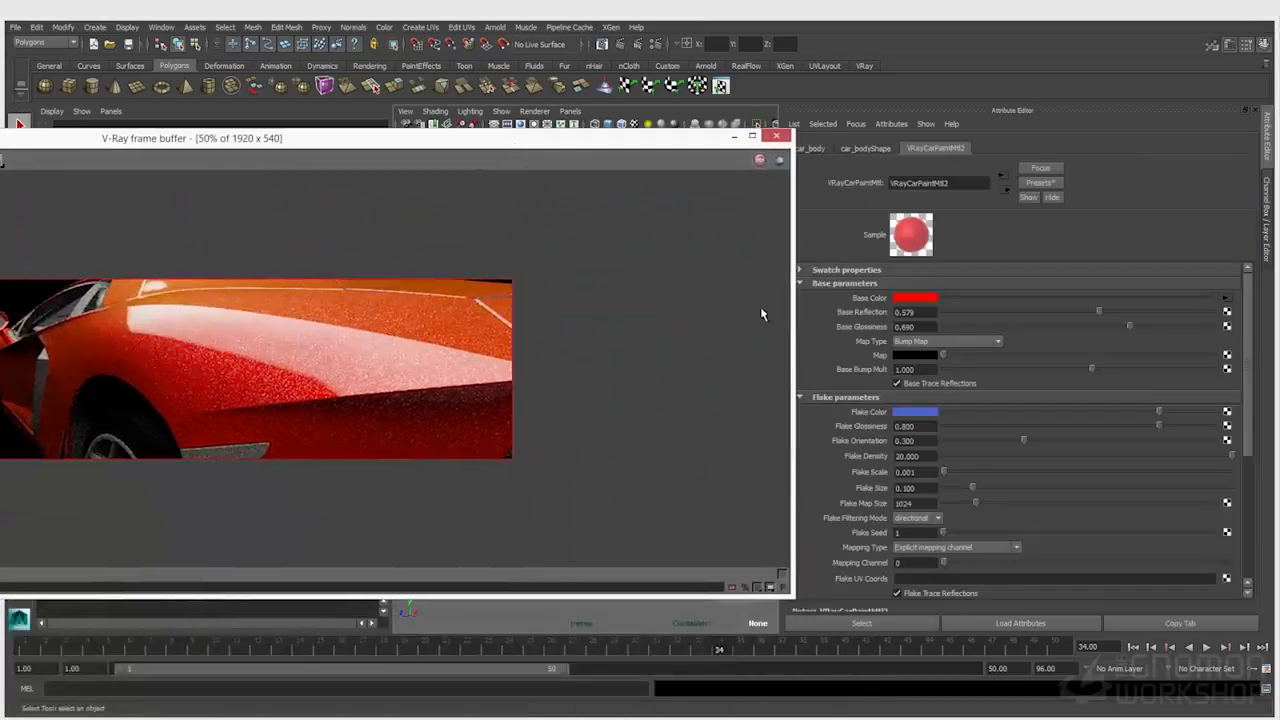
- Limit the render region to a small patch of the rear fender and set the flake scale to 0.001
double_click(925, 477)
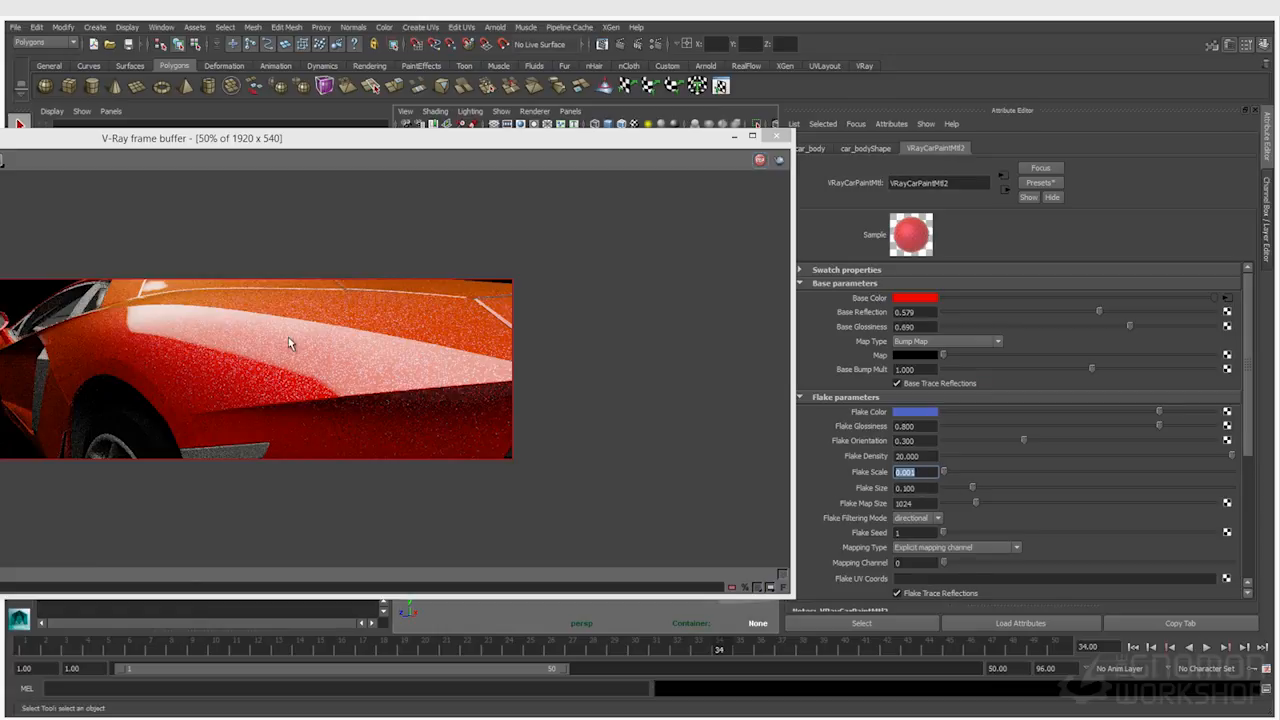
drag(393, 342, 470, 410)
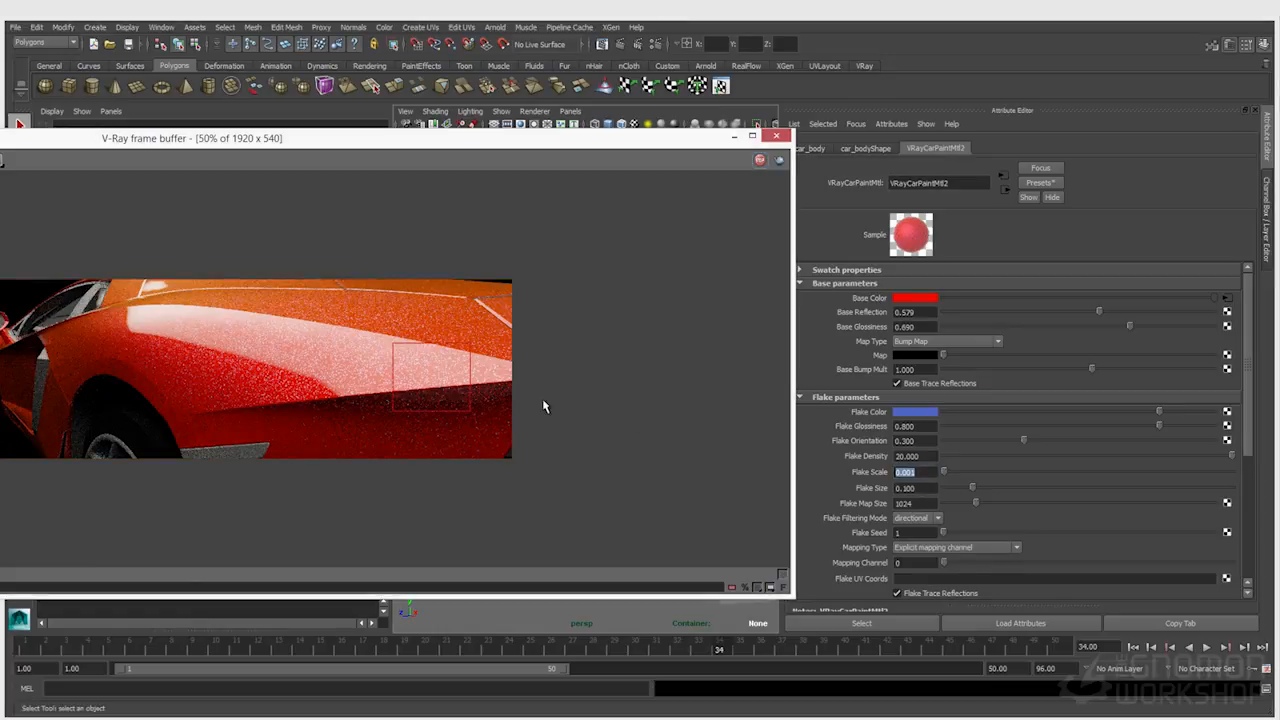
click(934, 476)
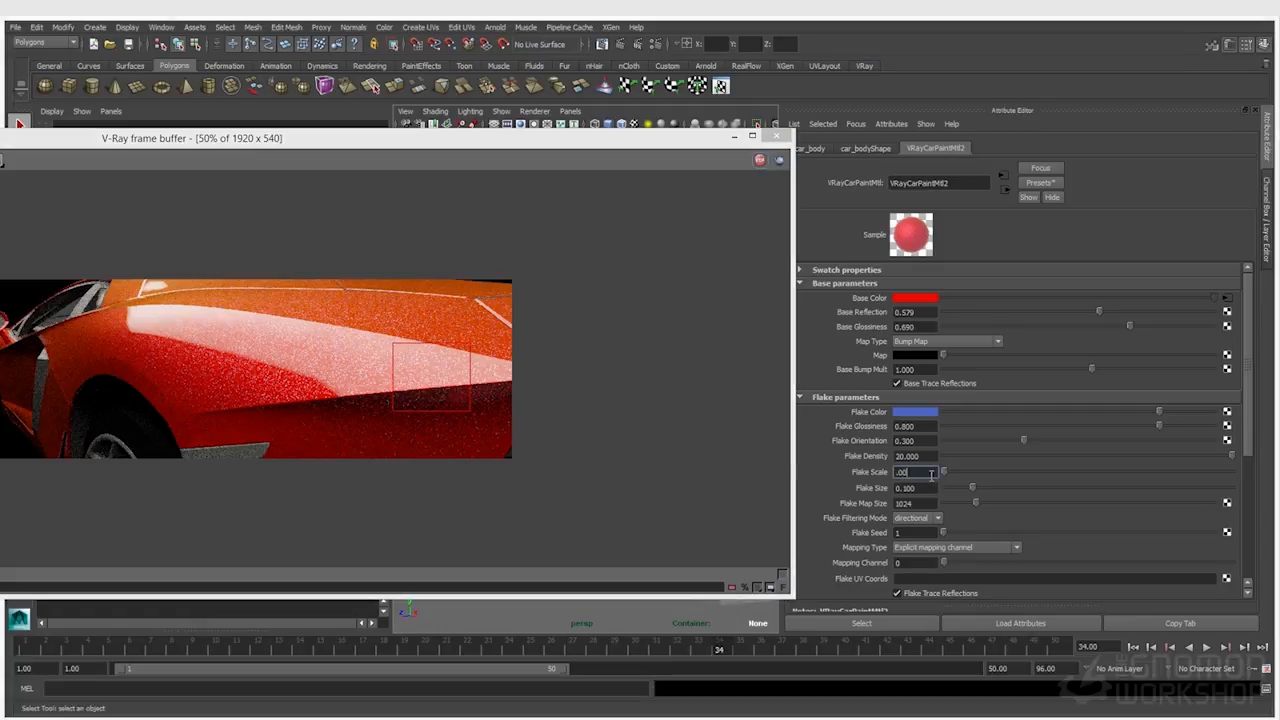
key(Return)
scroll(424, 378, up, 1)
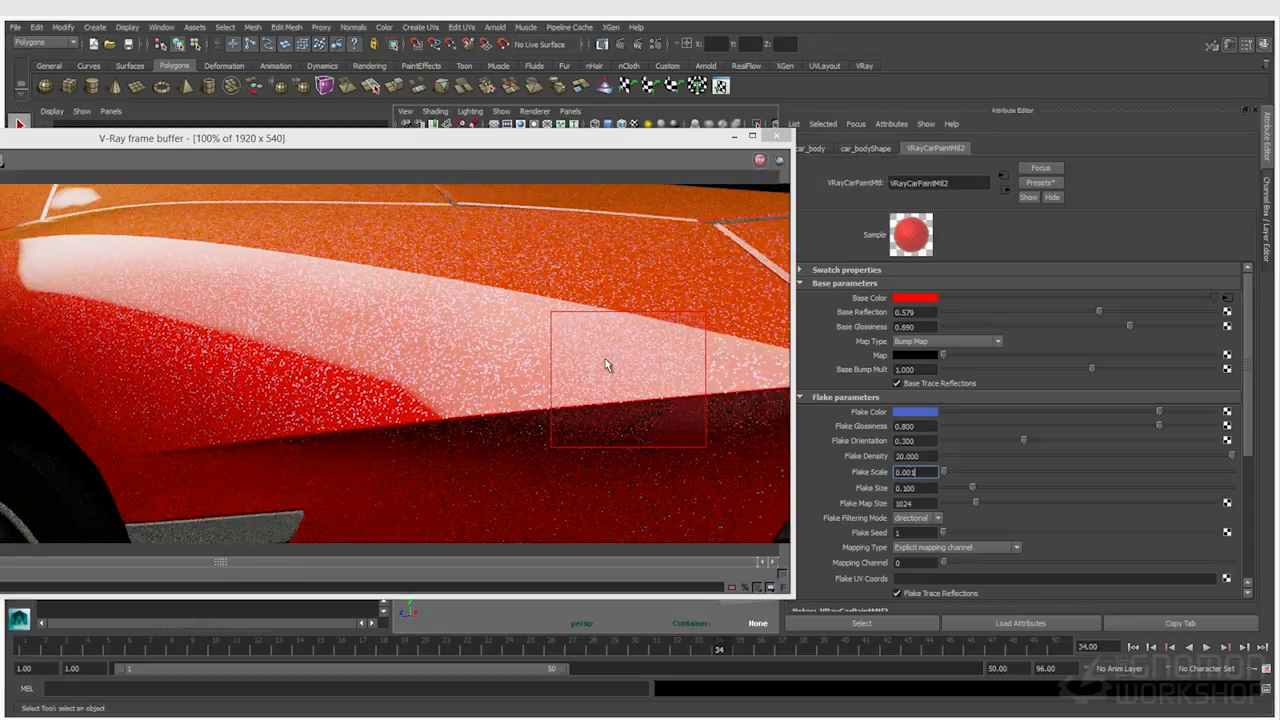
- Shift the render region to a neighbouring patch of the rear fender and set the flake orientation to 0.6
click(931, 489)
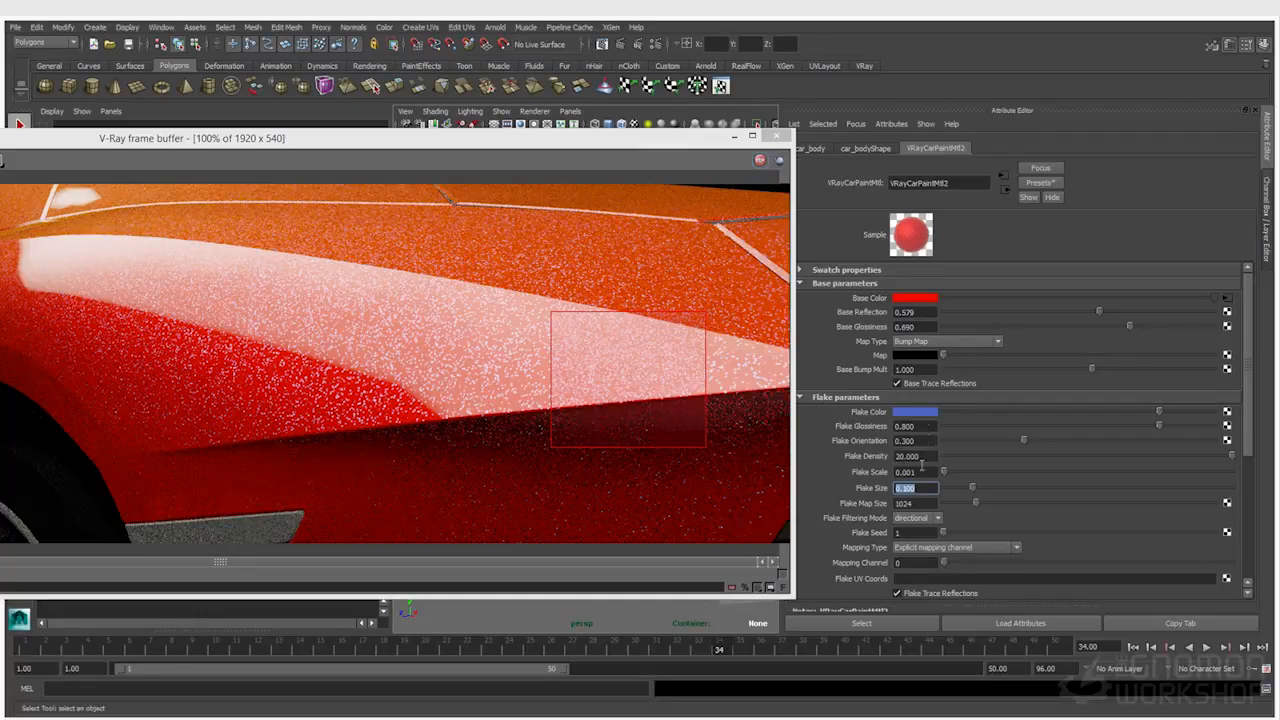
click(920, 441)
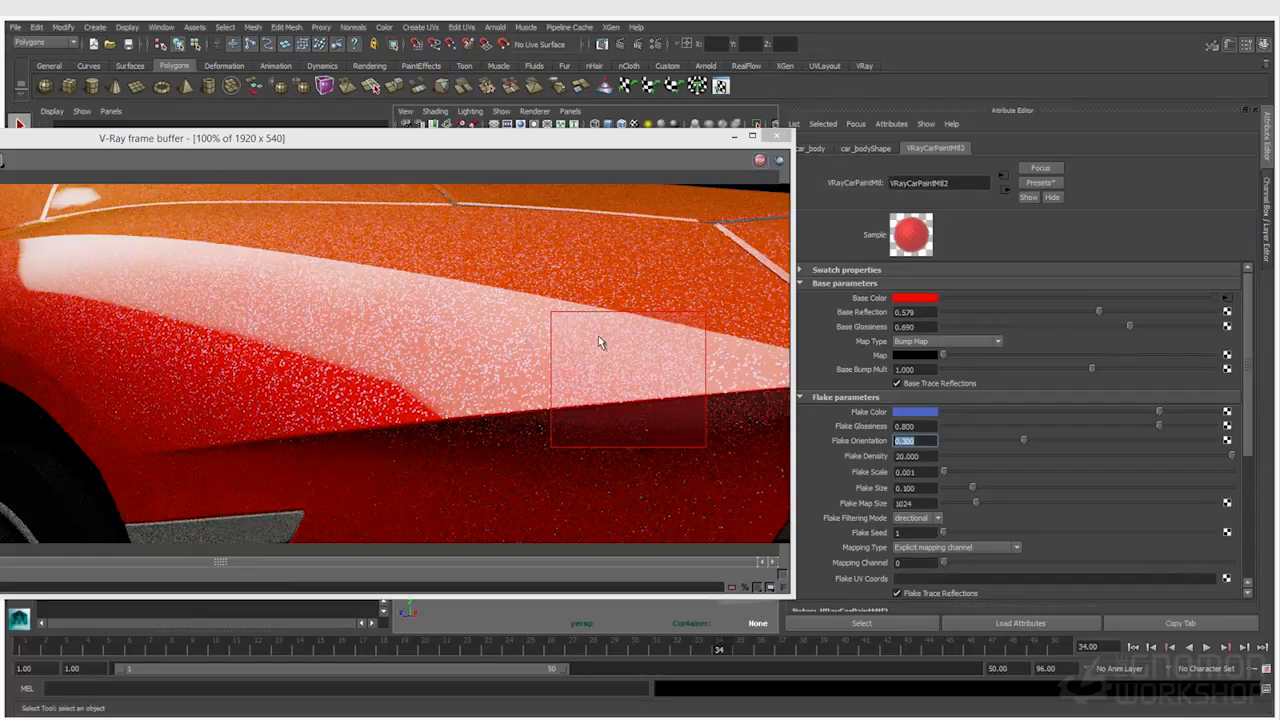
drag(440, 313, 558, 430)
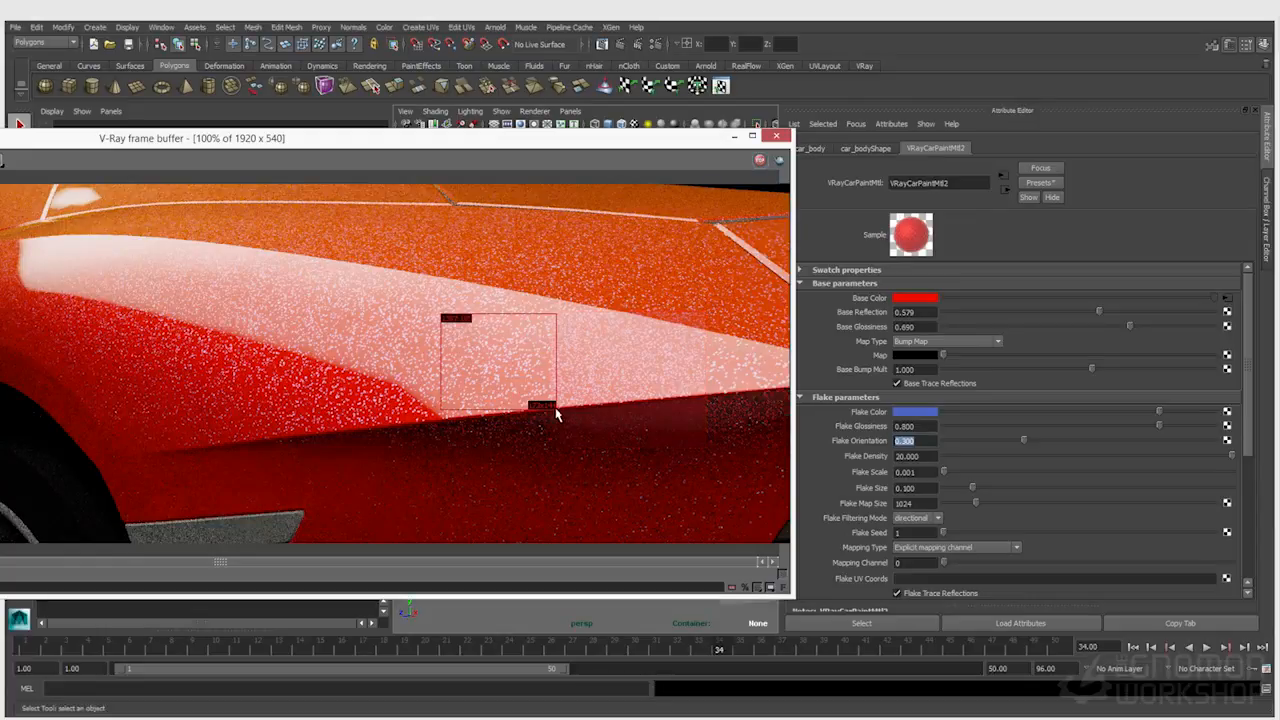
click(920, 441)
text(0.6)
key(Return)
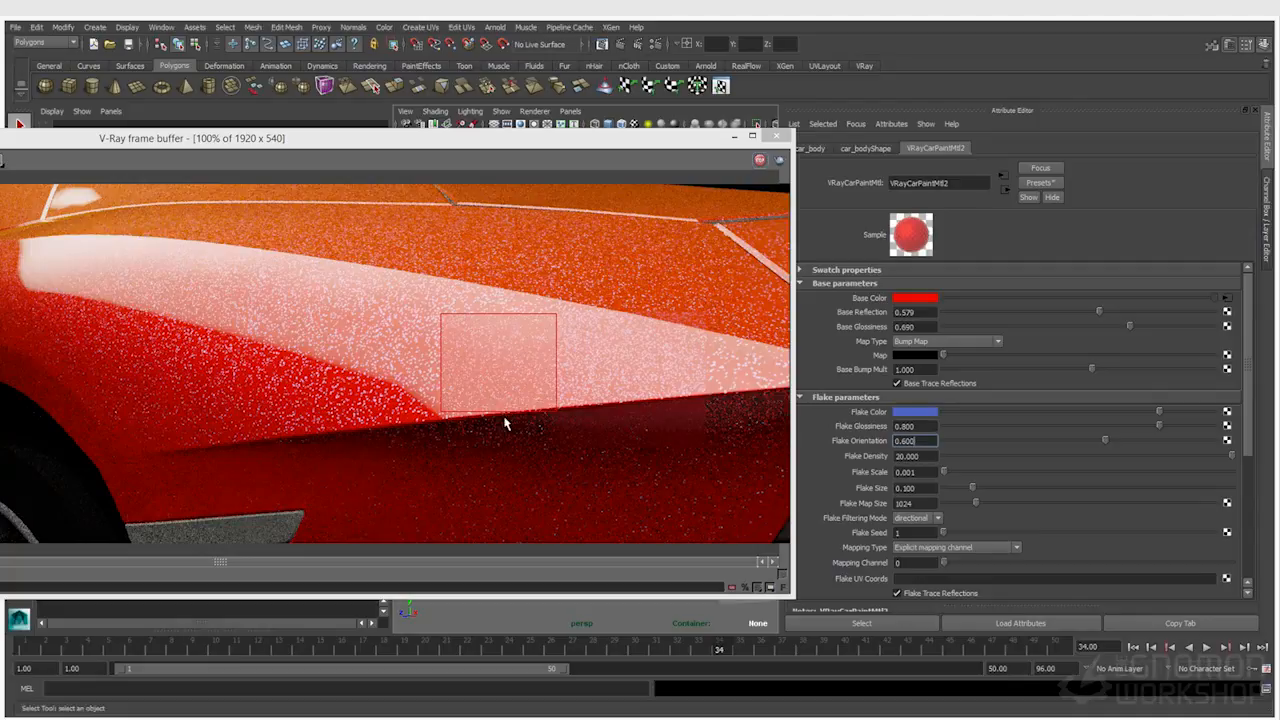
scroll(503, 392, up, 1)
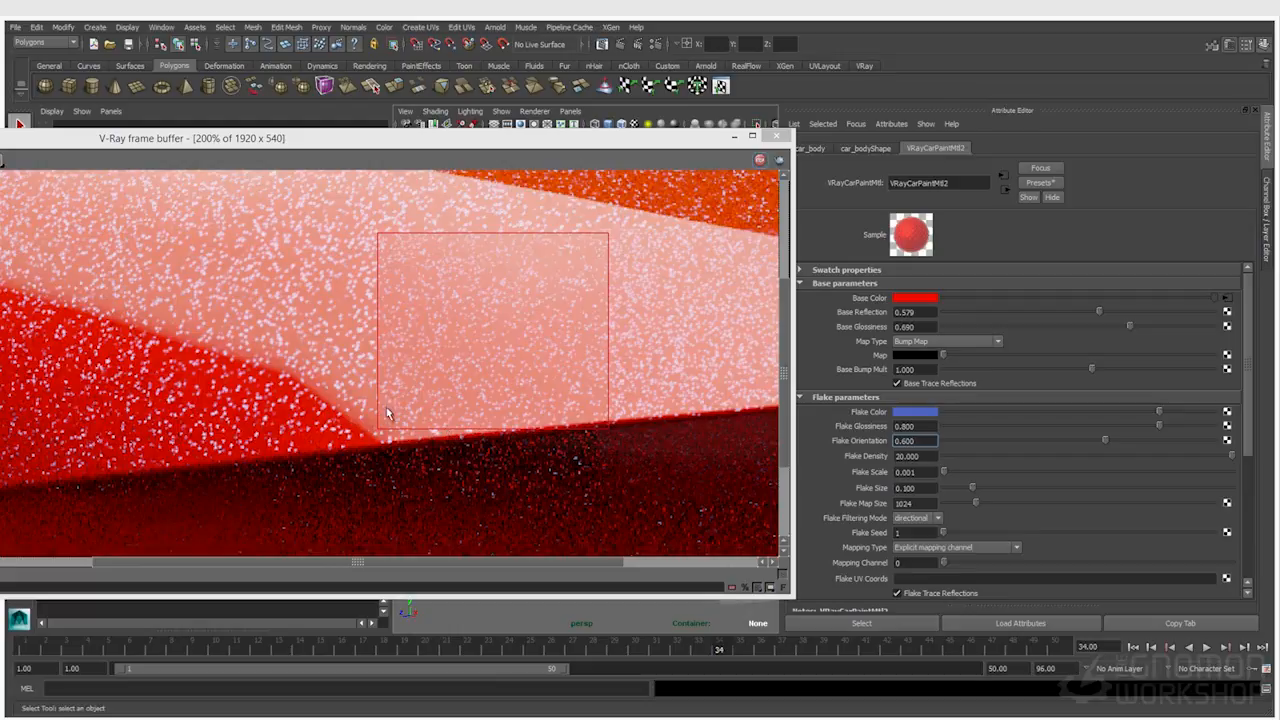
scroll(402, 354, down, 1)
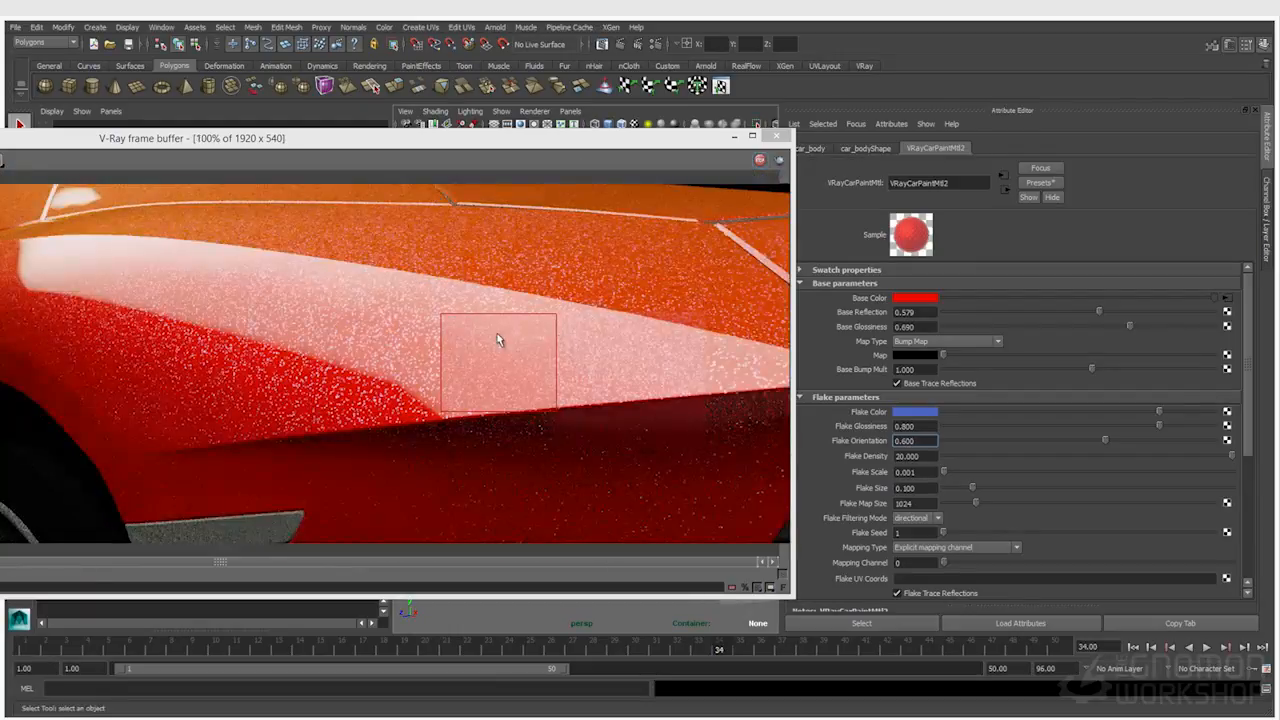
- Set the flake size to 0.15 and inspect the flakes in the rendered patch up close
click(920, 488)
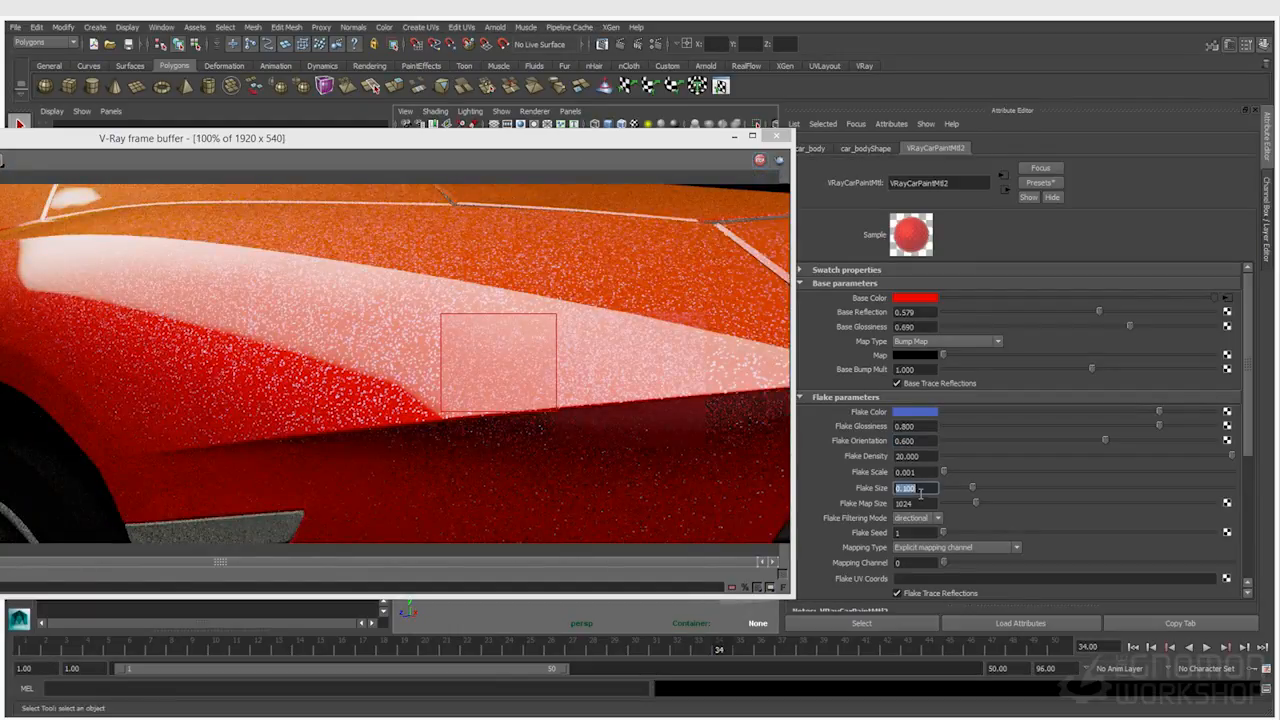
text(0.15)
key(Return)
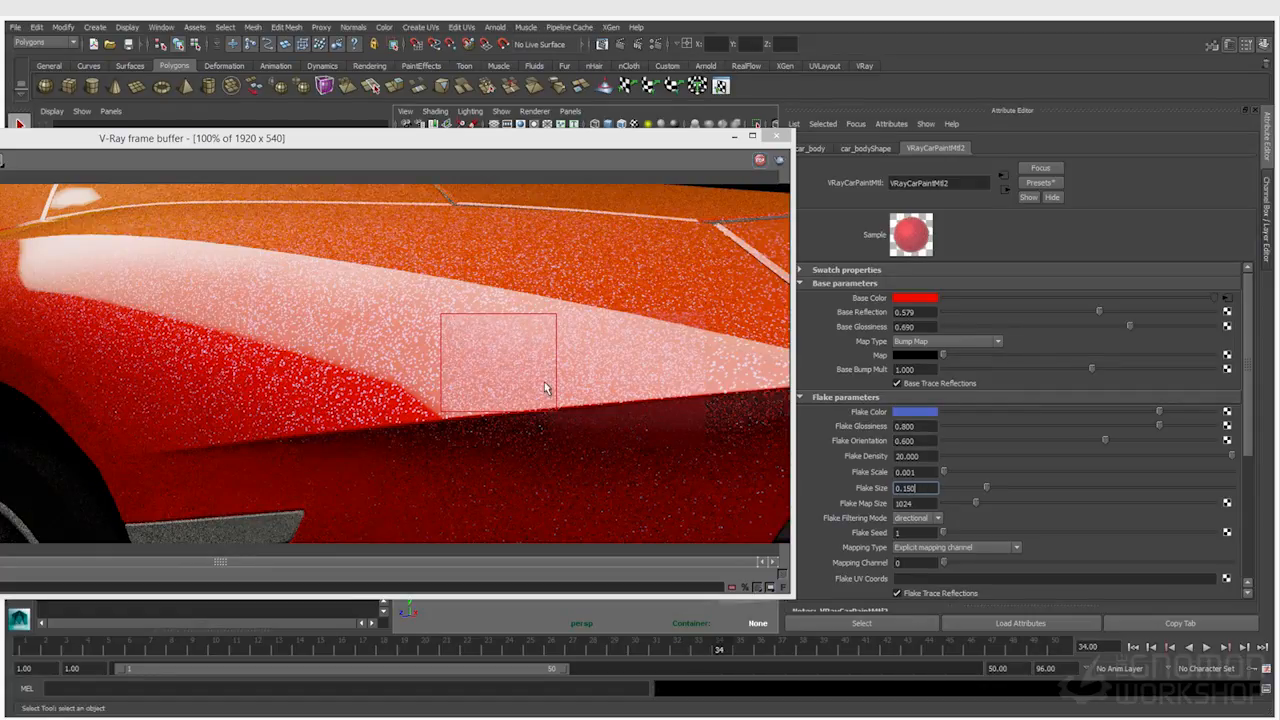
scroll(526, 382, up, 1)
scroll(526, 382, down, 1)
- Set the flake orientation to 0.4 and enlarge the render region over a wider part of the rear fender
double_click(936, 441)
text(.)
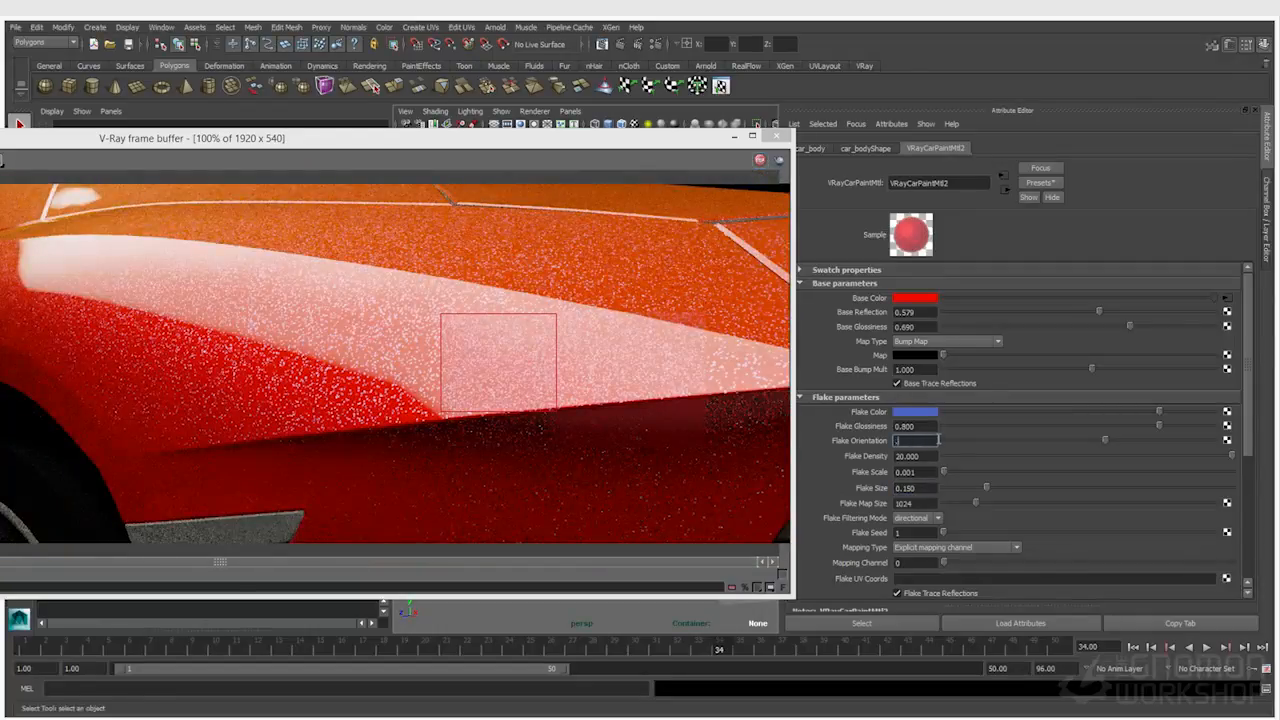
text(4)
key(Return)
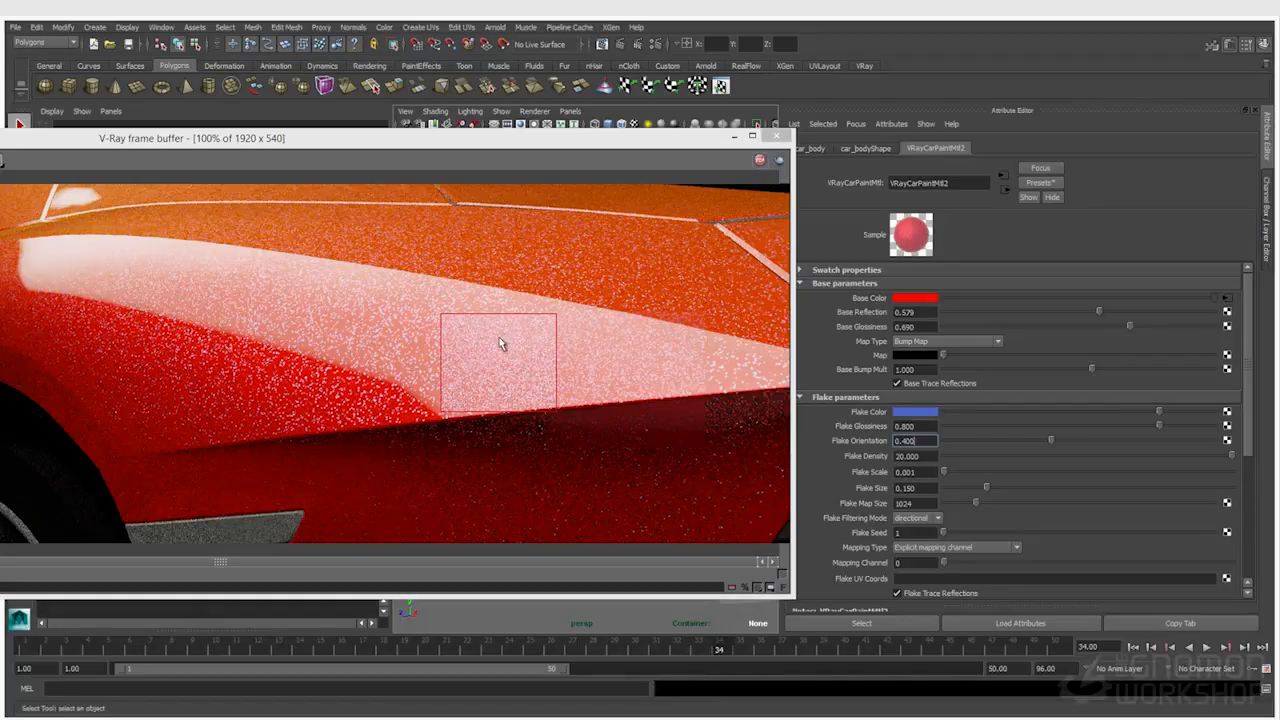
drag(444, 364, 572, 463)
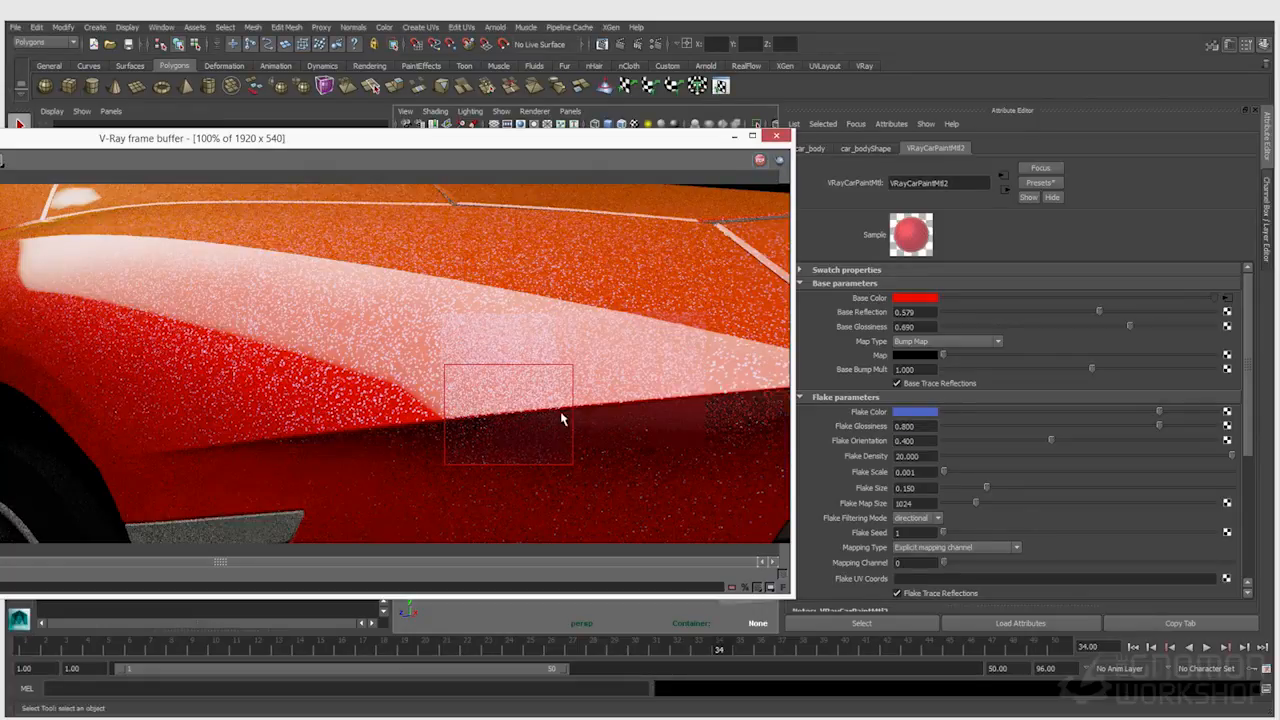
drag(362, 274, 752, 458)
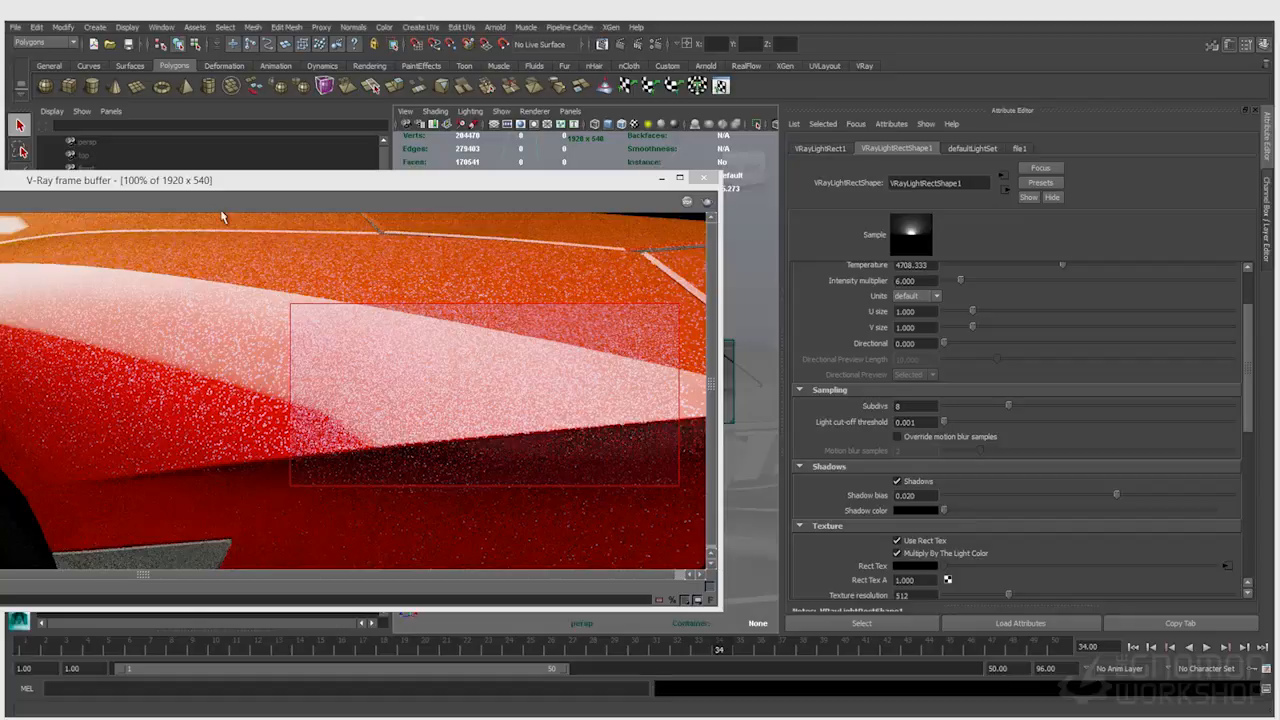
- Bring the frame buffer fully into view and examine the lighting, reflect and specular channels before returning to RGB color
drag(231, 186, 469, 205)
drag(107, 205, 347, 212)
click(50, 228)
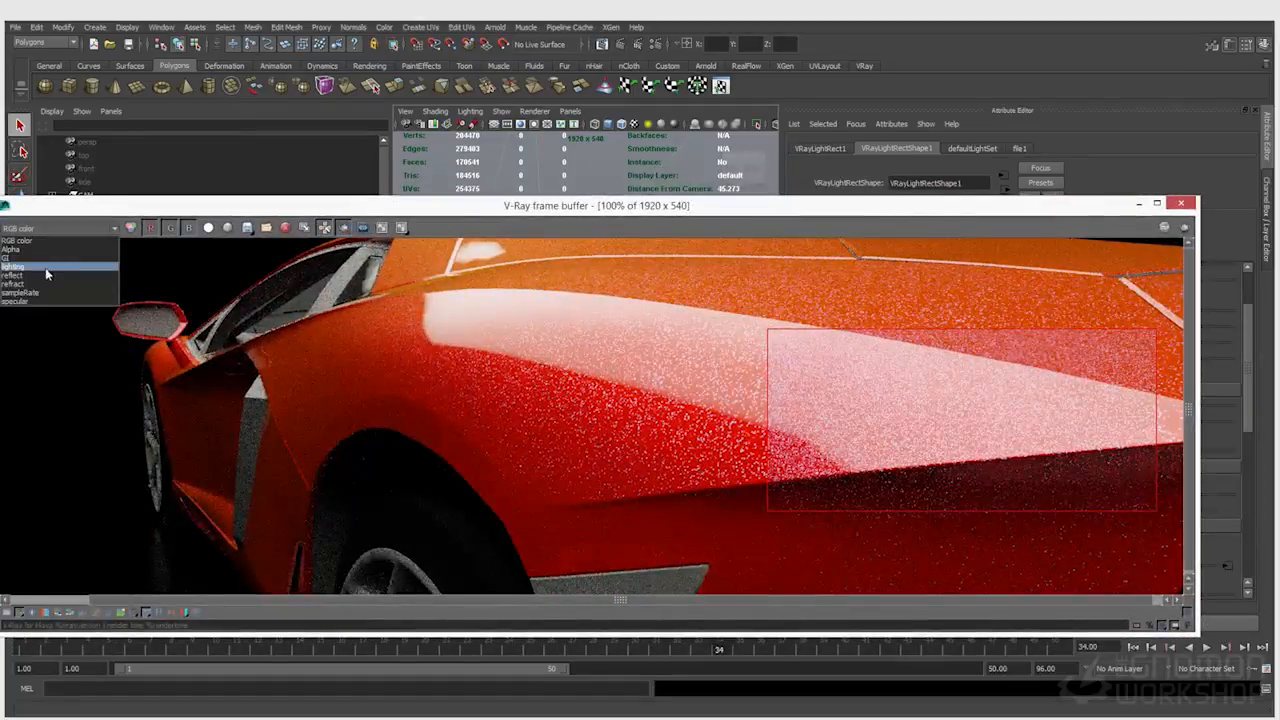
click(45, 267)
click(56, 232)
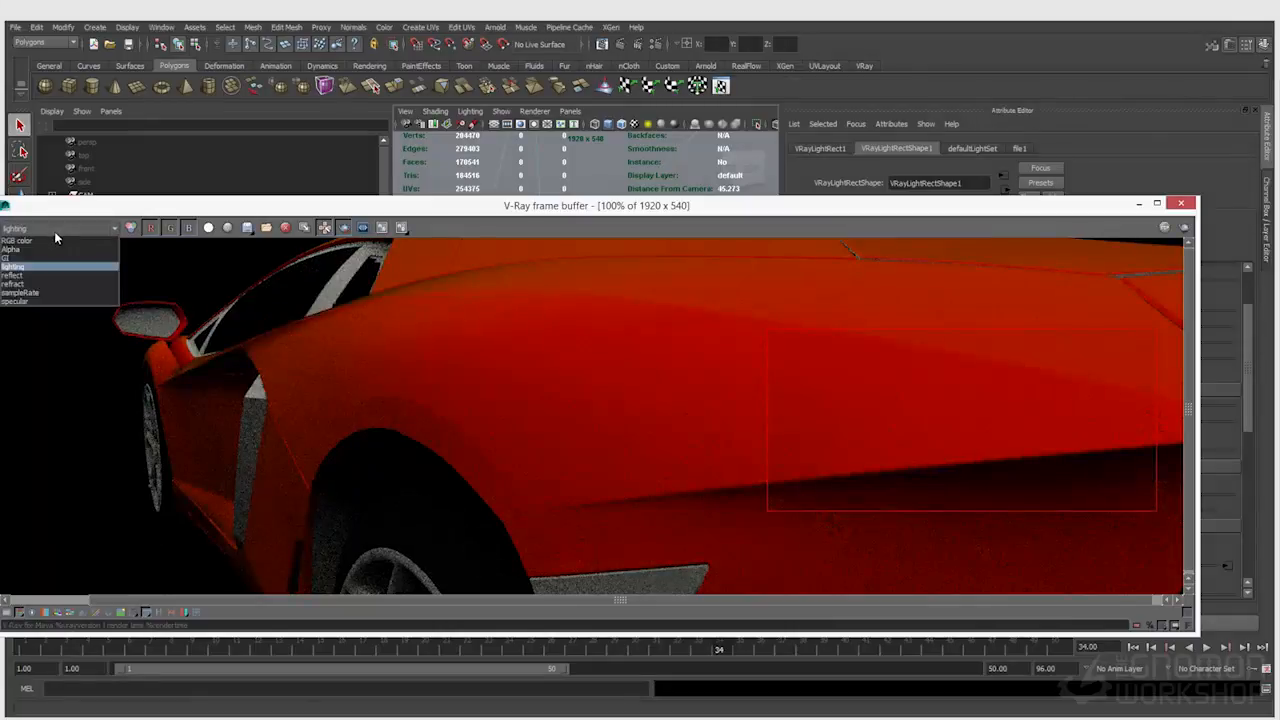
click(40, 275)
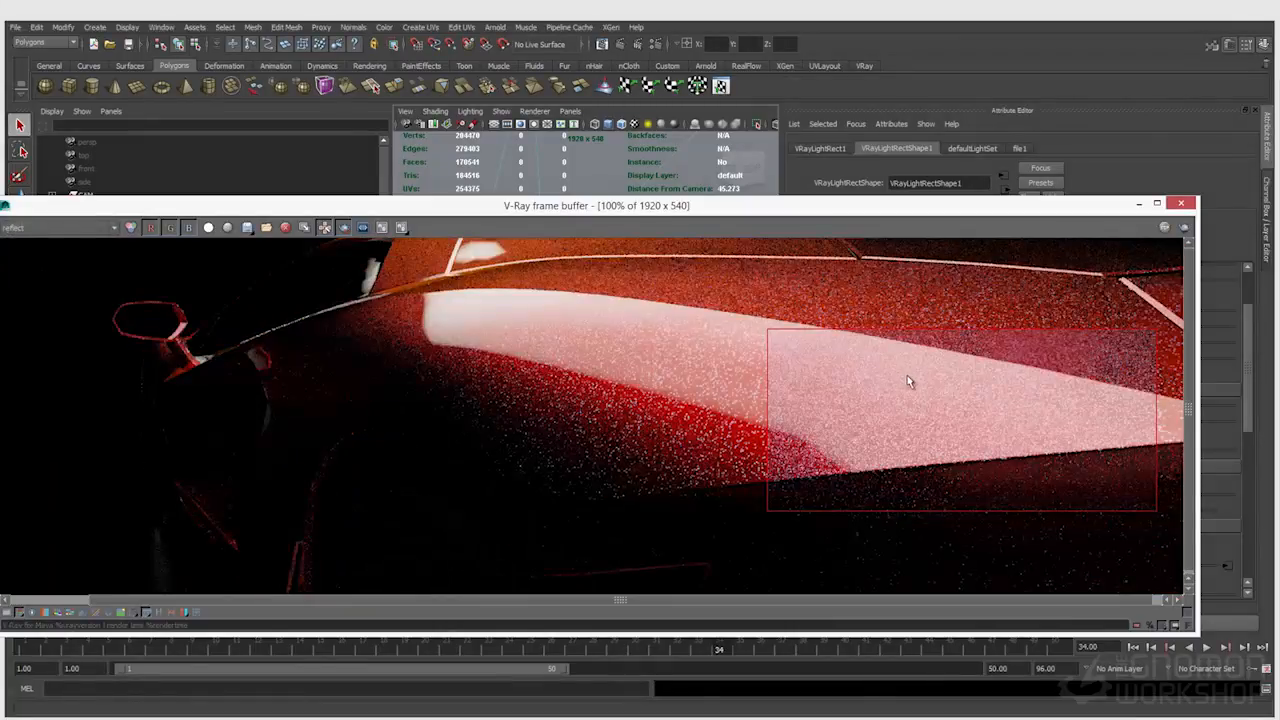
click(56, 228)
click(42, 300)
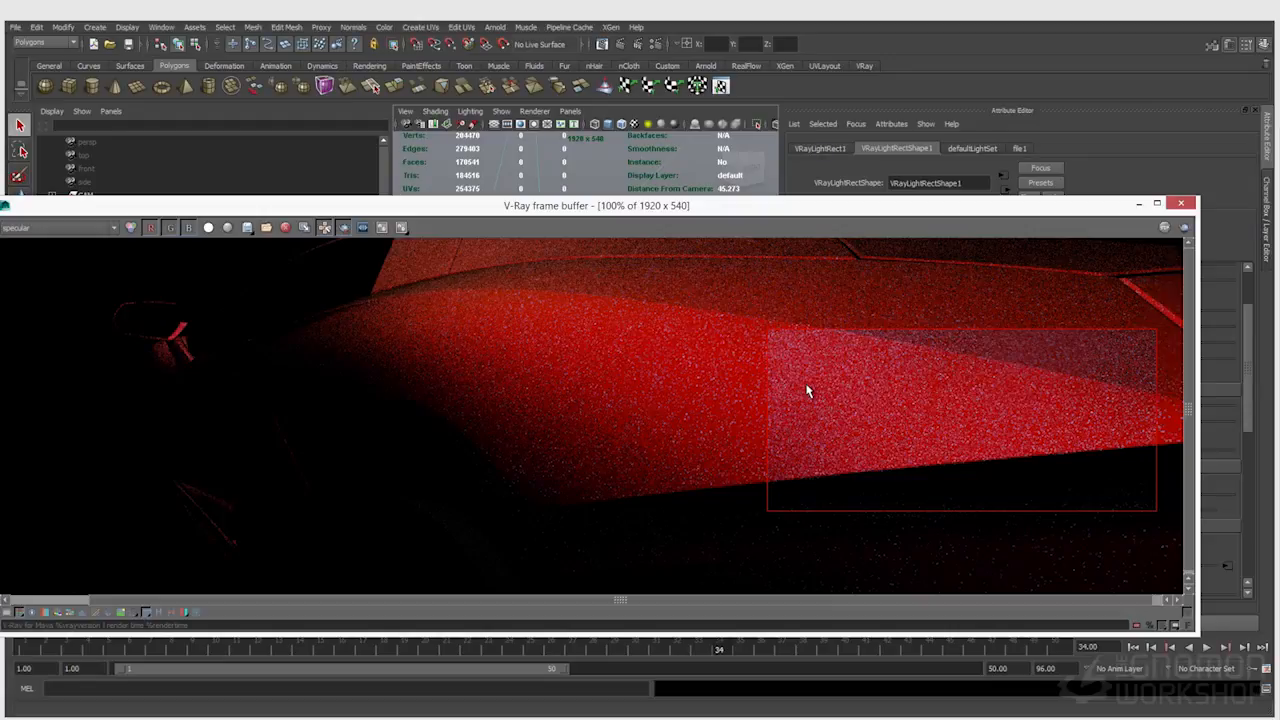
click(60, 228)
click(58, 244)
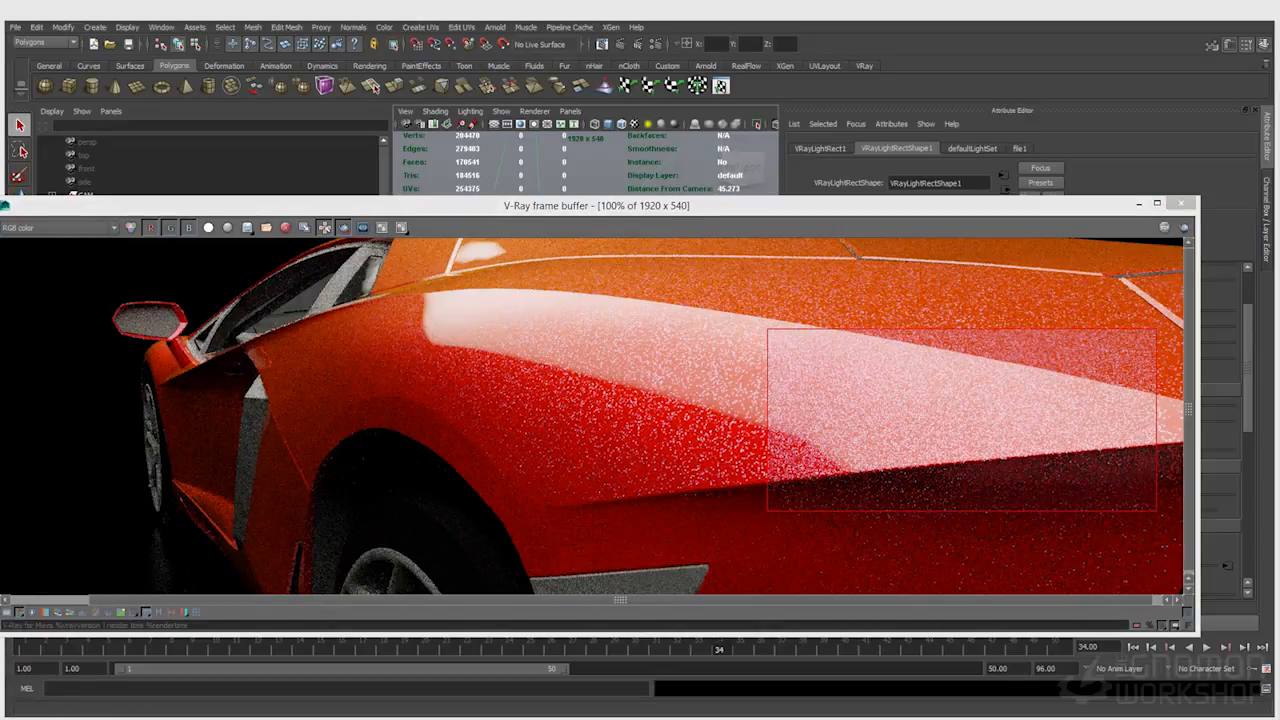
- Disable all render elements in the render settings and close the settings
click(655, 44)
scroll(326, 394, down, 7)
scroll(418, 428, down, 2)
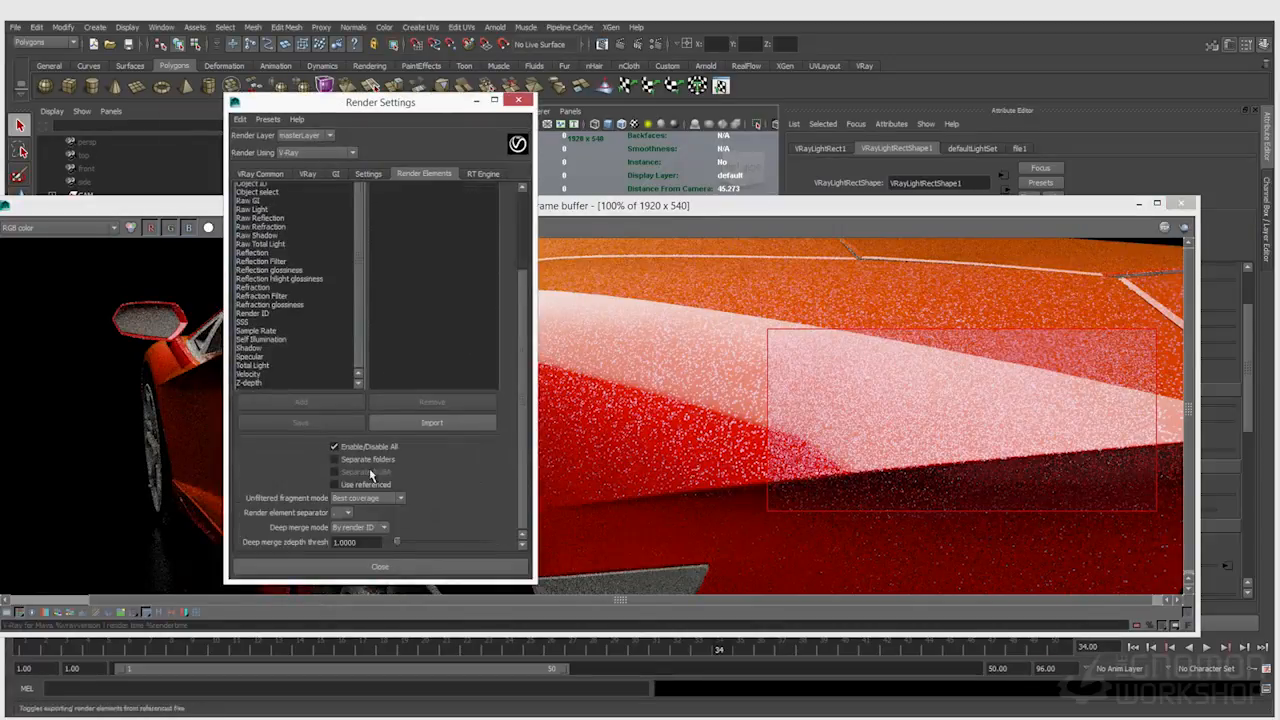
click(336, 447)
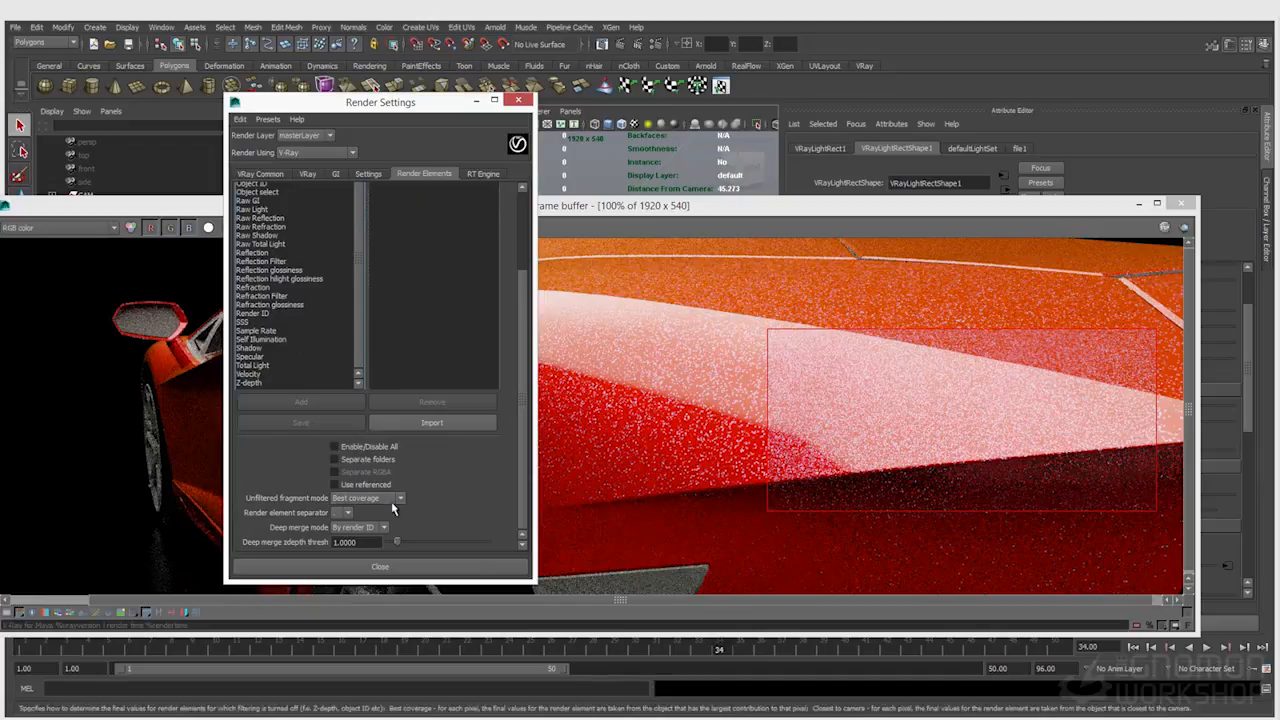
click(518, 100)
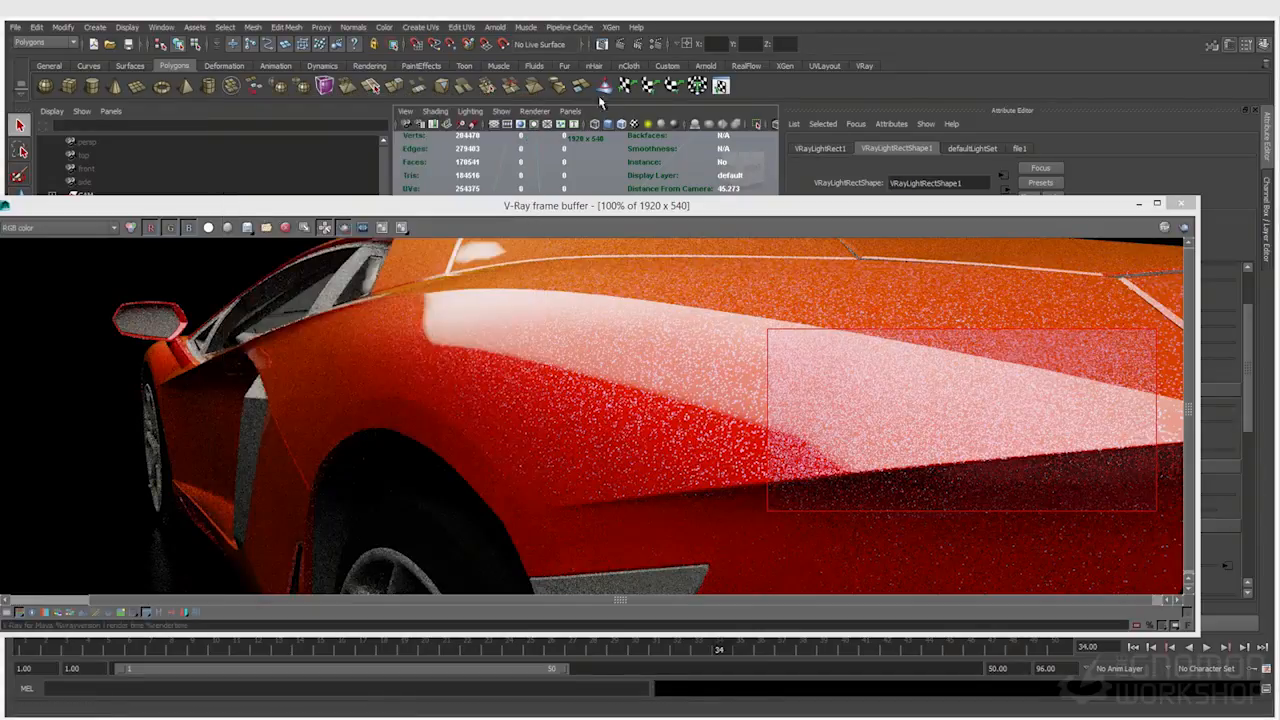
- Switch the viewport to shotCam, start an interactive render and extend the render region over most of the car
click(570, 111)
mouse_move(610, 124)
click(681, 124)
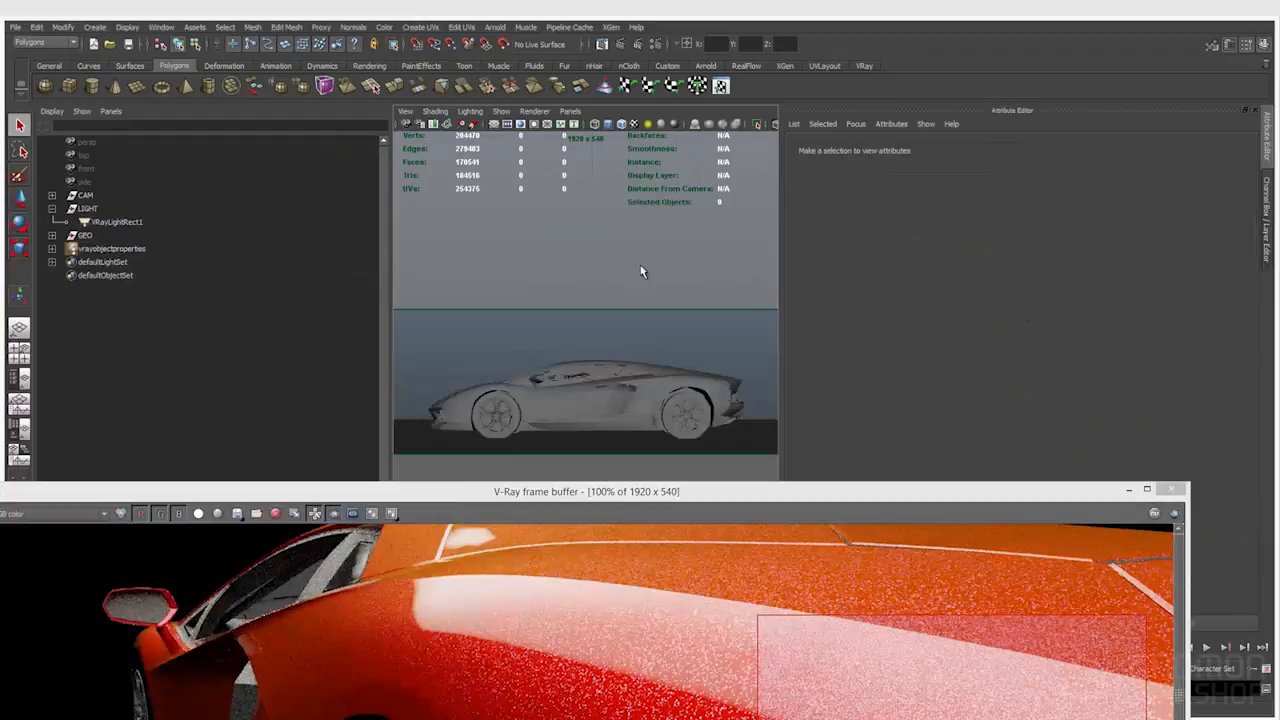
click(633, 42)
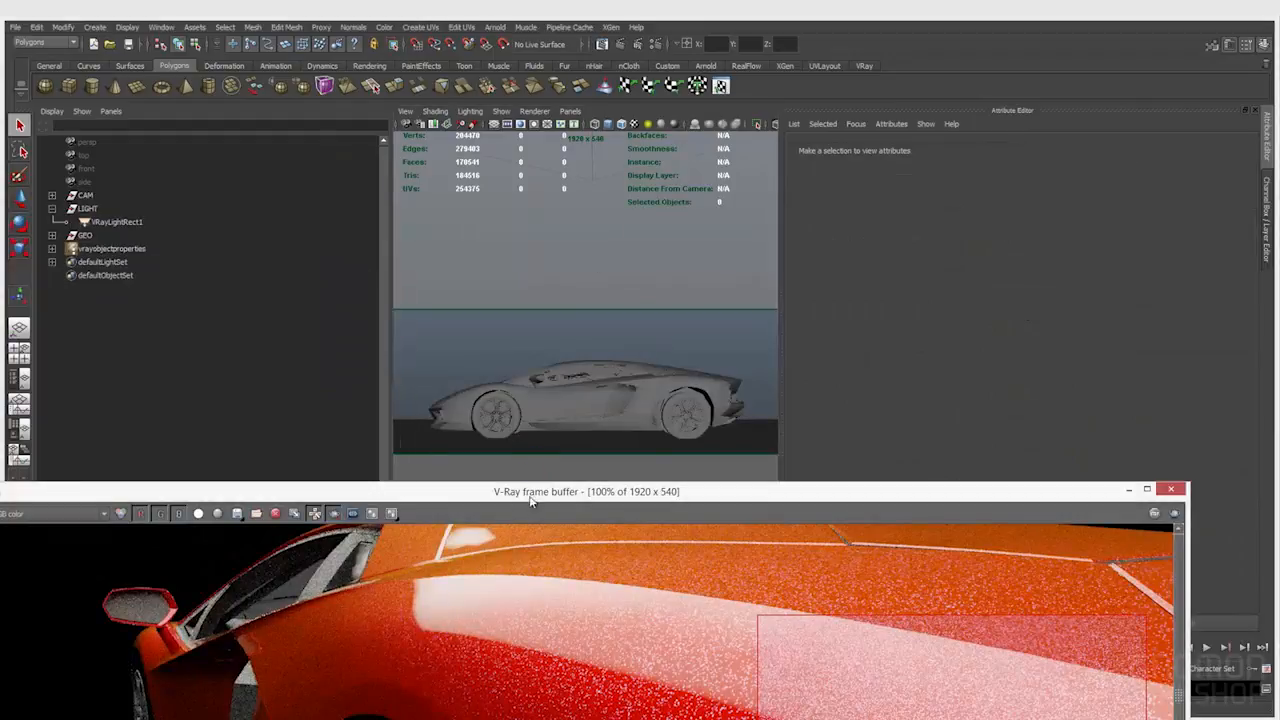
drag(525, 486, 548, 179)
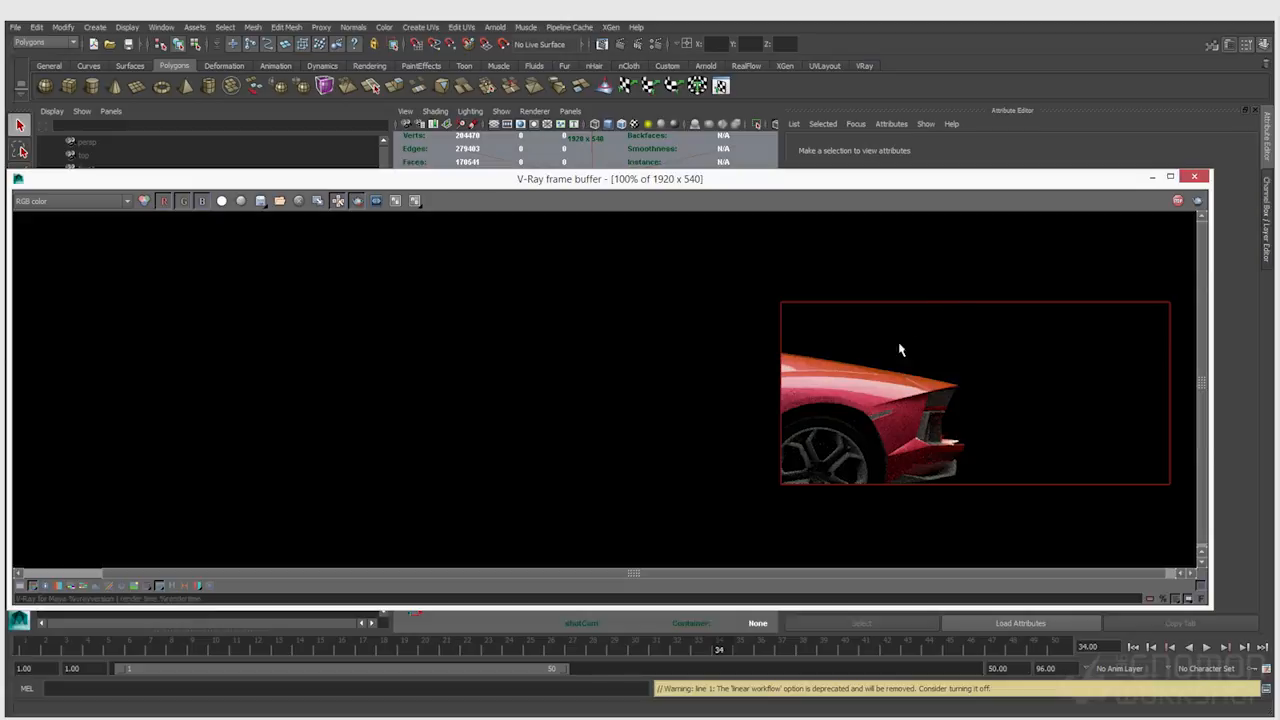
drag(1030, 241, 367, 598)
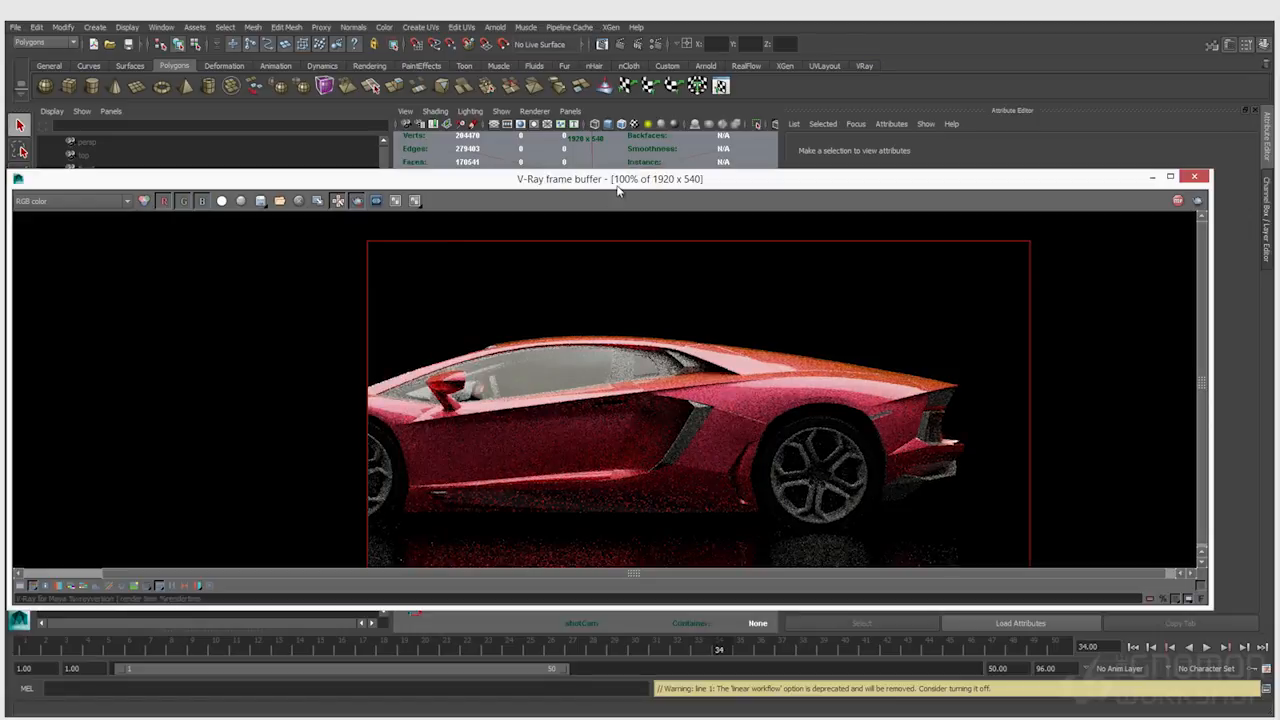
click(650, 44)
click(660, 190)
drag(660, 190, 410, 320)
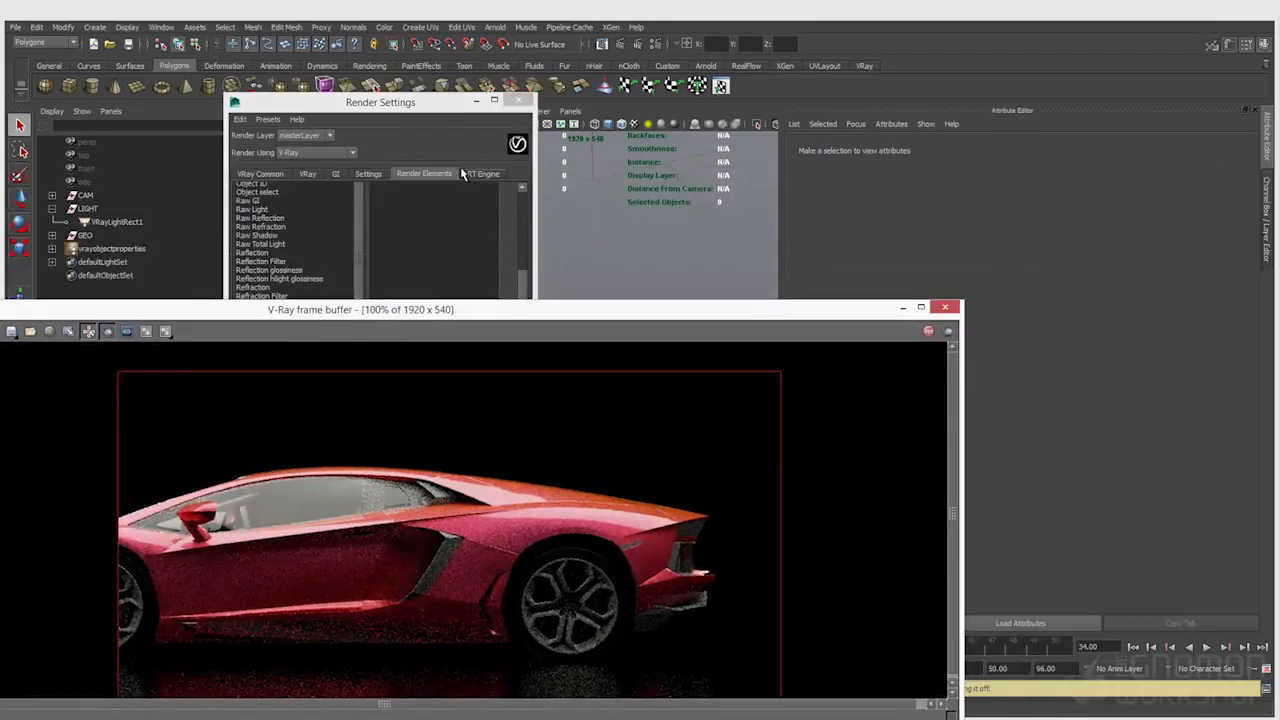
click(518, 101)
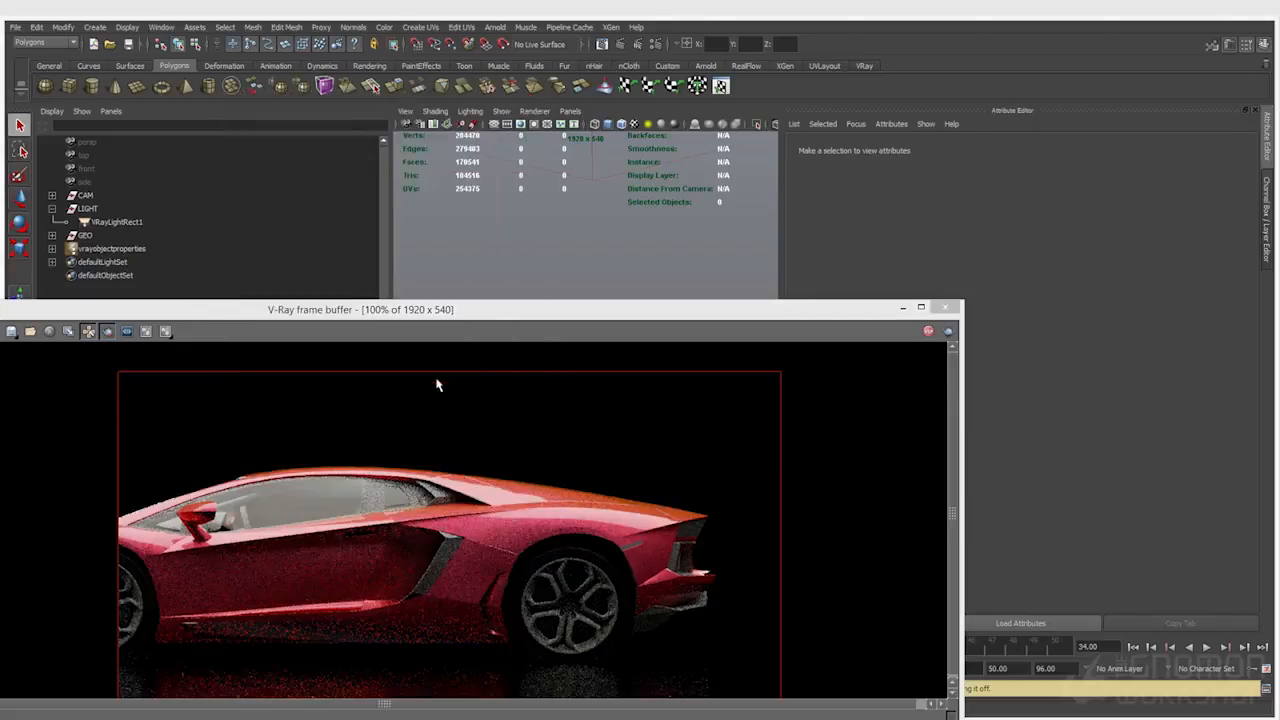
- Select the car body beside the frame buffer and change its car paint material's flake color to yellow
drag(295, 312, 202, 325)
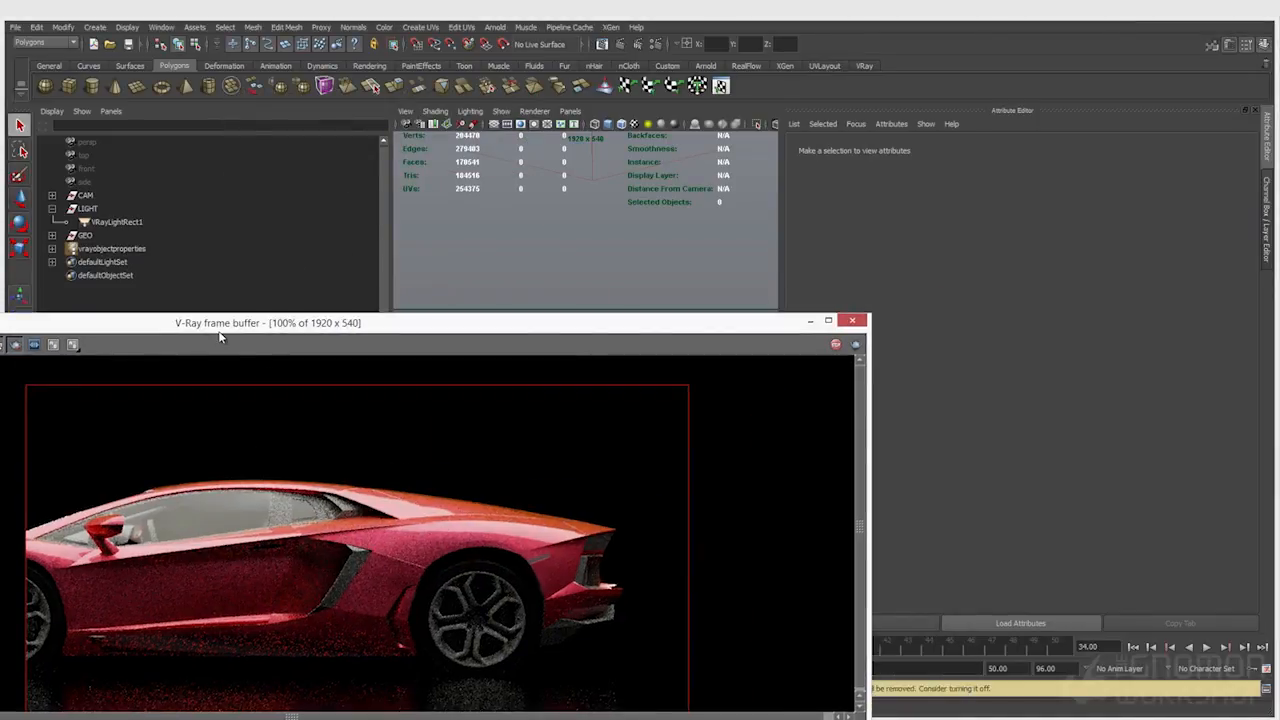
drag(456, 335, 436, 405)
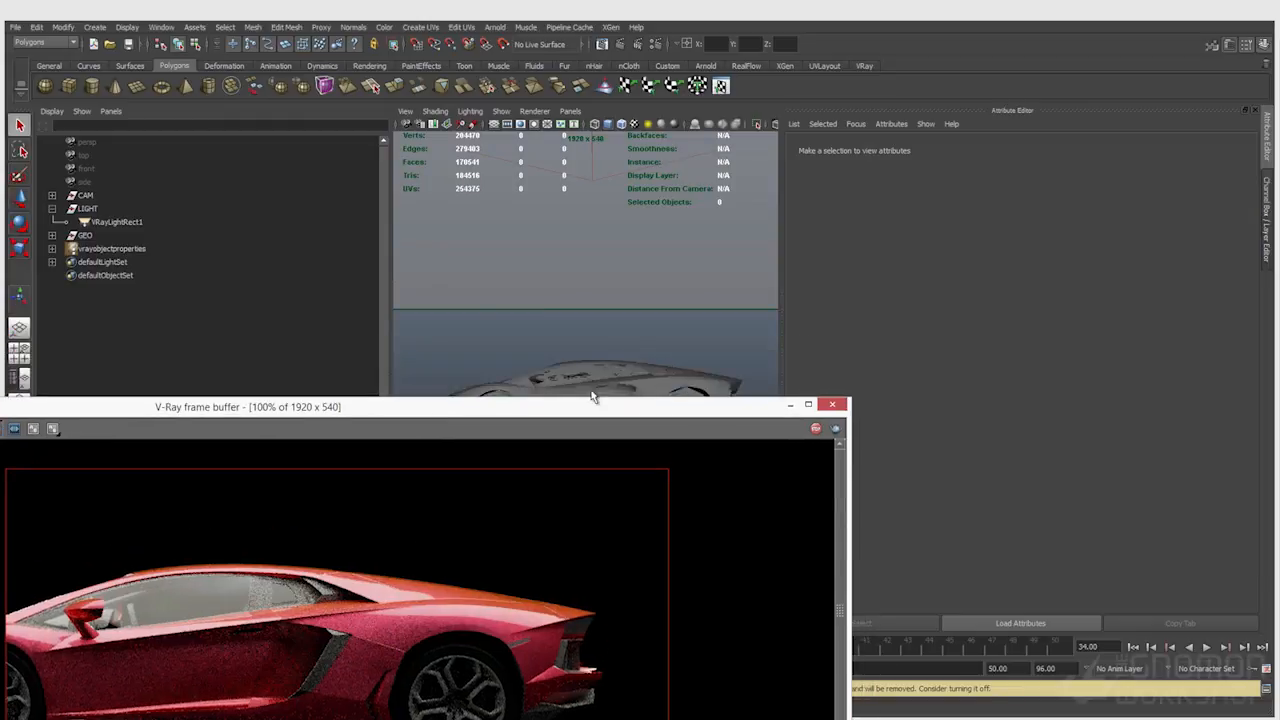
click(520, 394)
drag(528, 414, 512, 158)
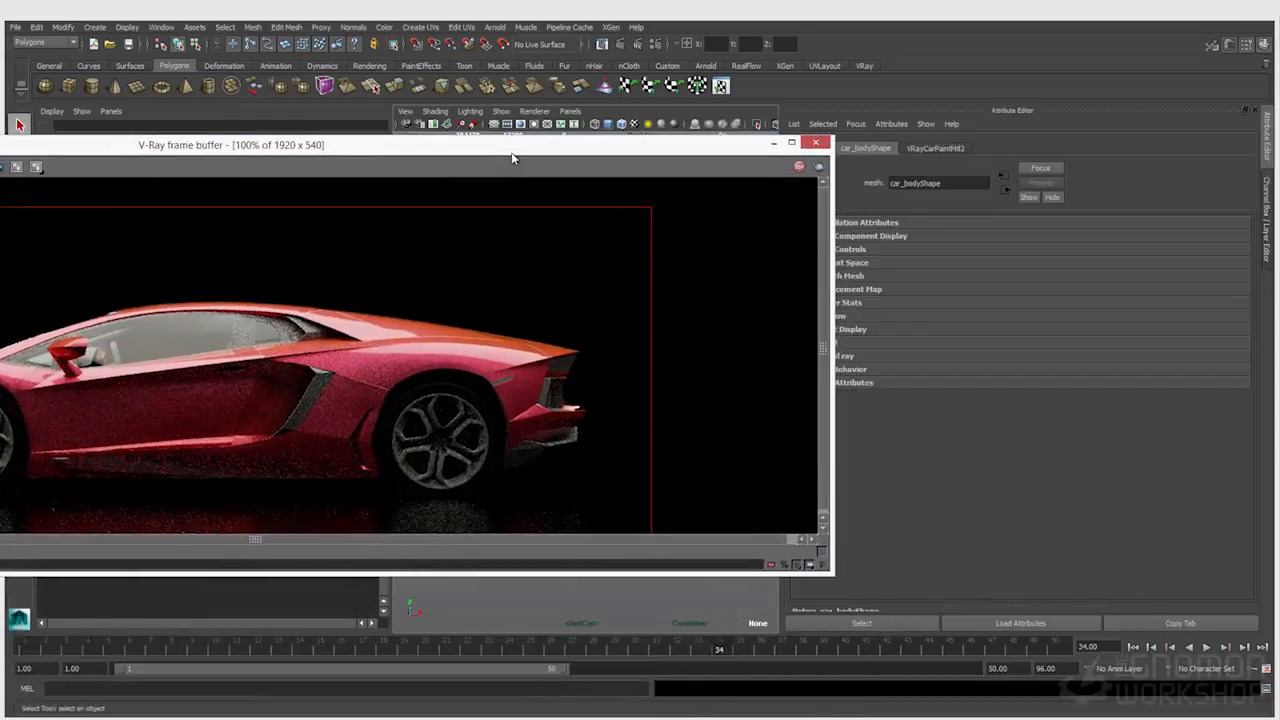
click(920, 150)
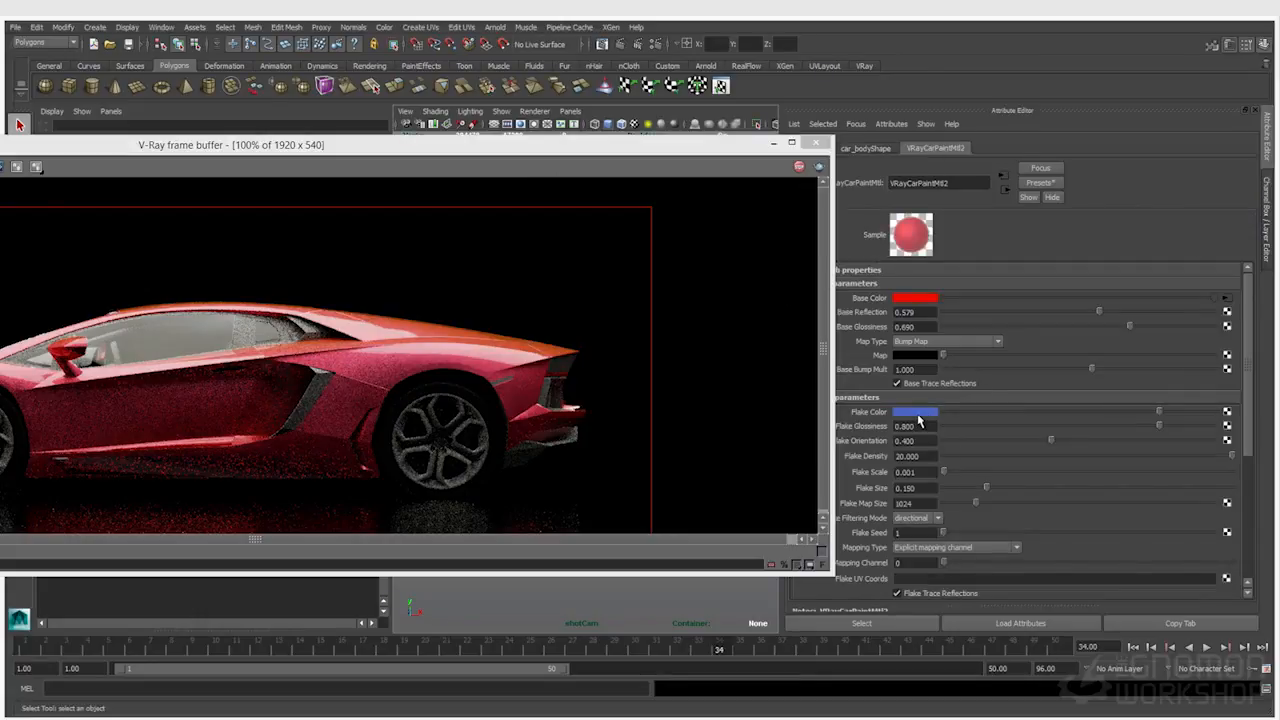
click(917, 413)
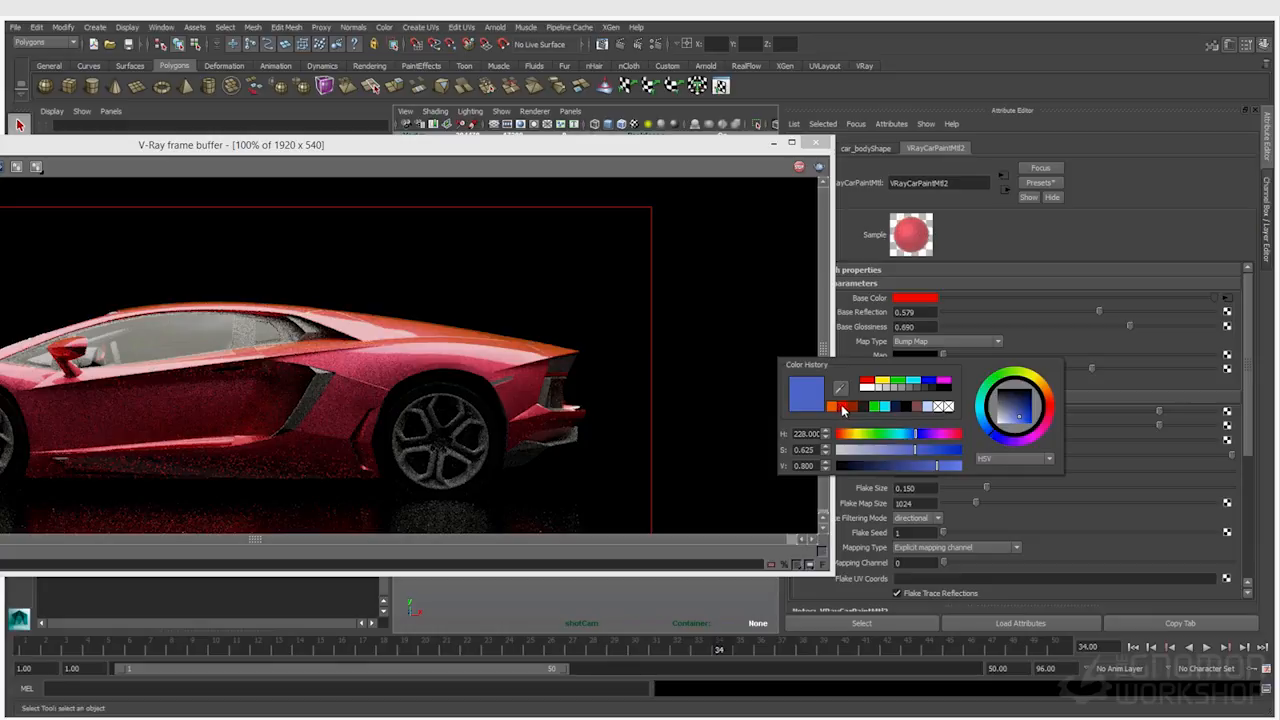
click(884, 382)
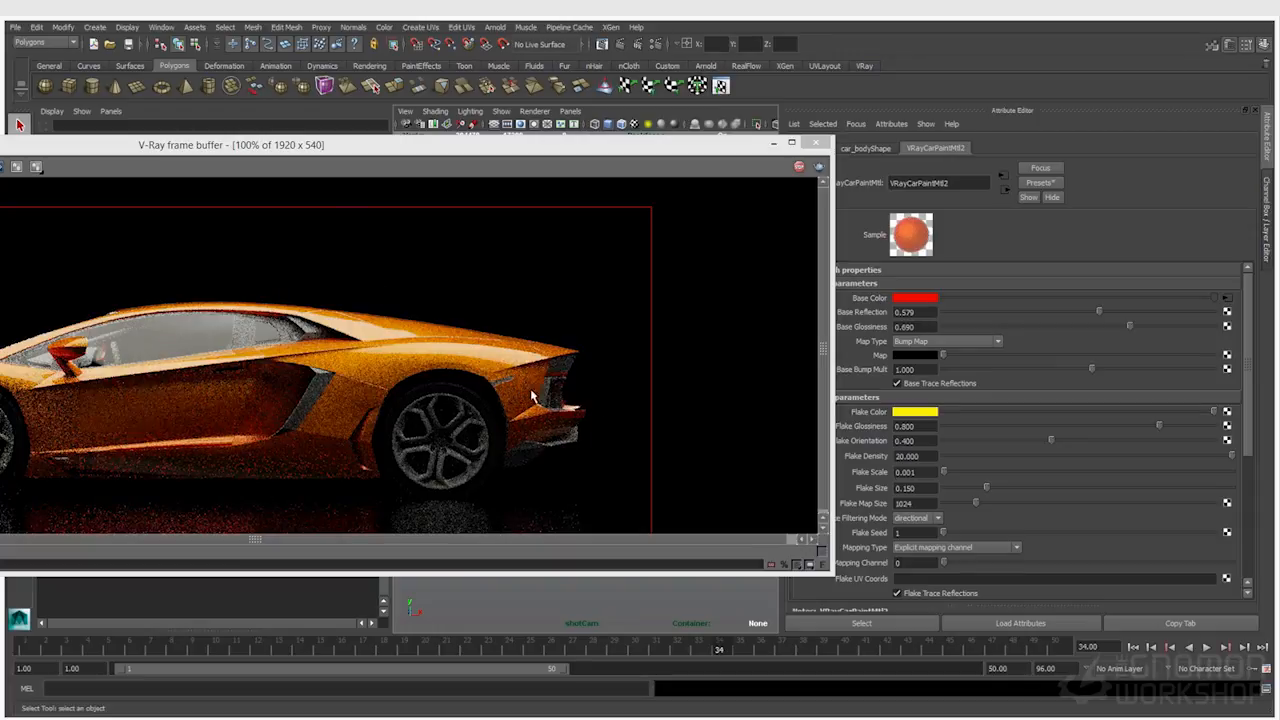
- Limit the render region to the area above the rear wheel and set the flake size to 0.1
double_click(935, 488)
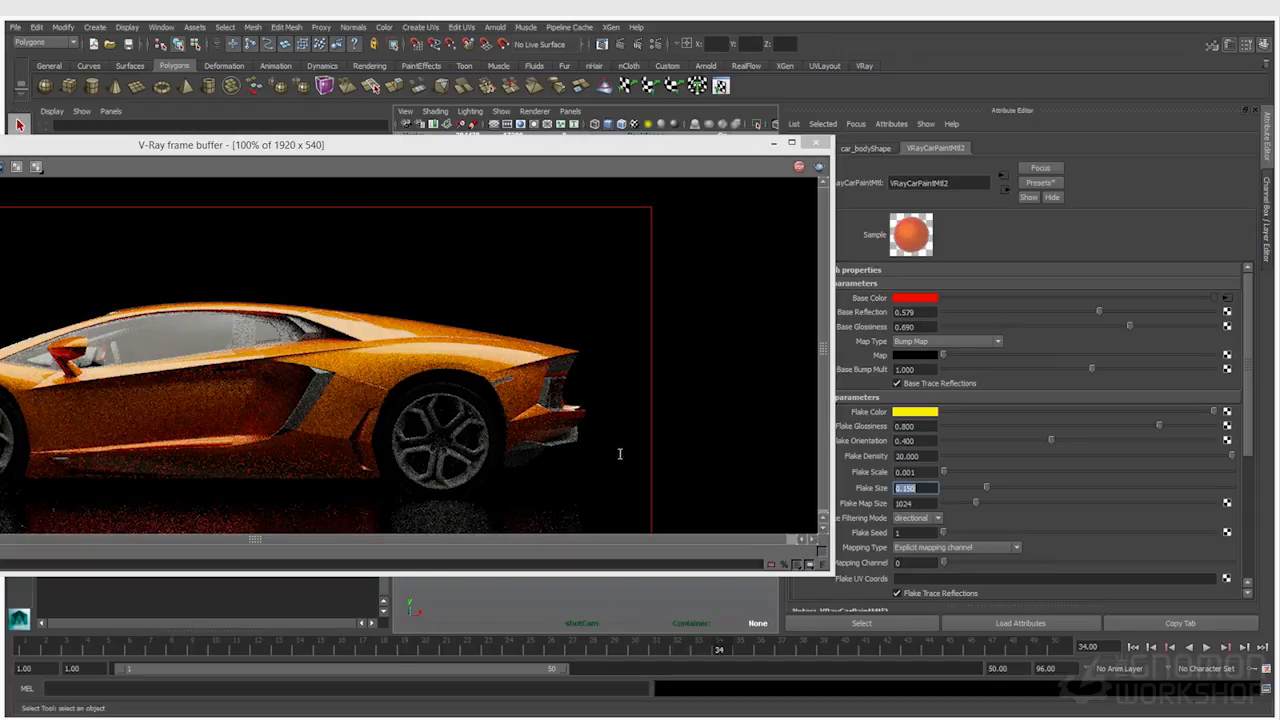
drag(346, 294, 489, 415)
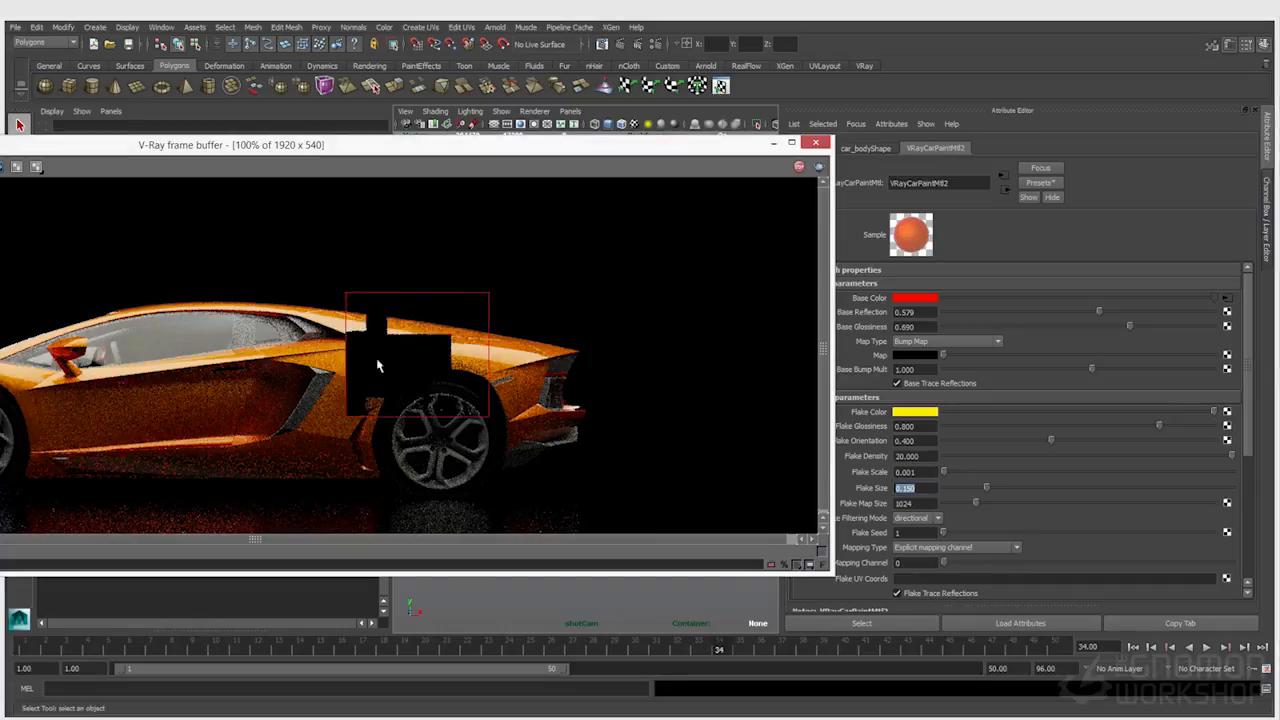
double_click(923, 491)
text(0.1)
key(Return)
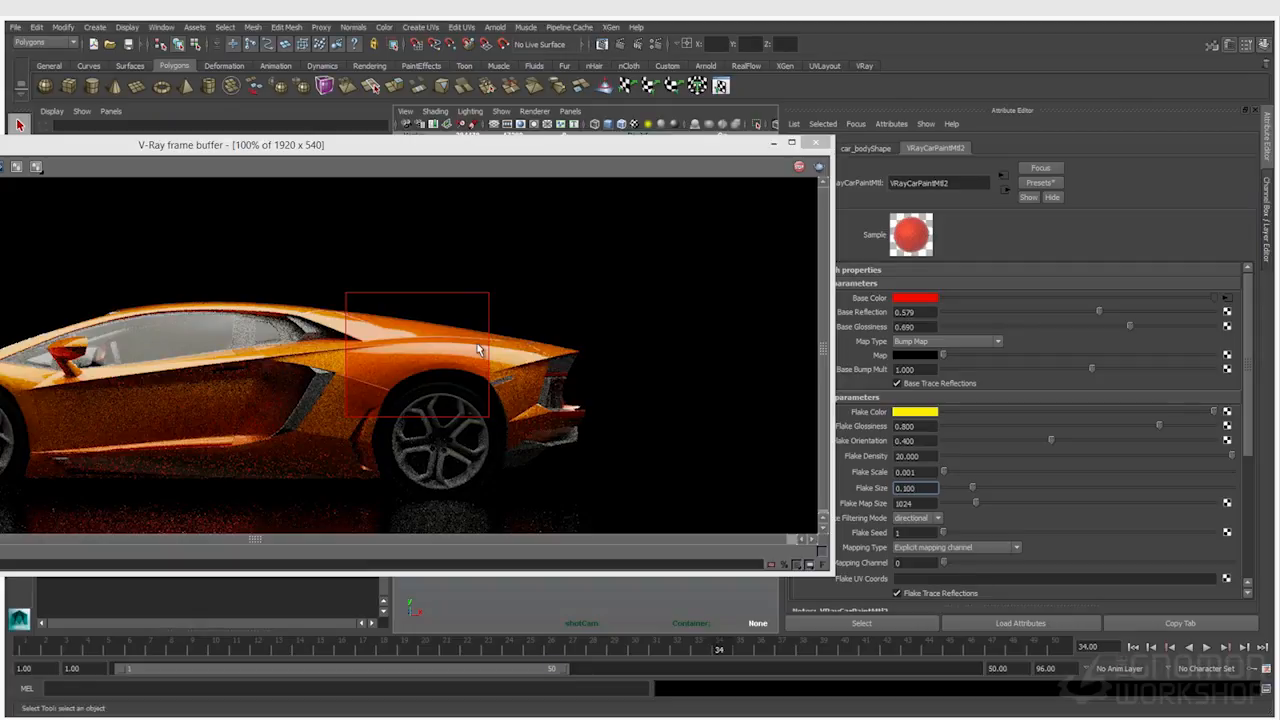
- Set the flake map size to 2048 and compare the new render with the previous one above the rear wheel
scroll(410, 381, up, 1)
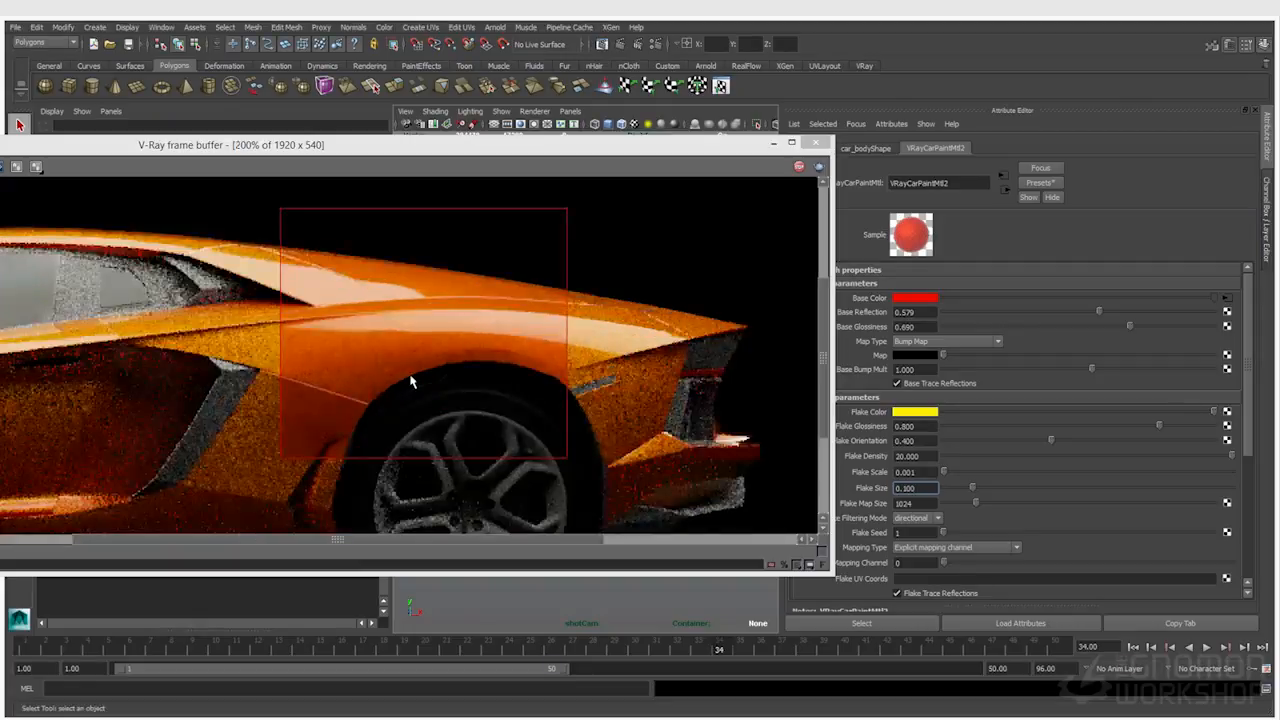
scroll(410, 381, down, 1)
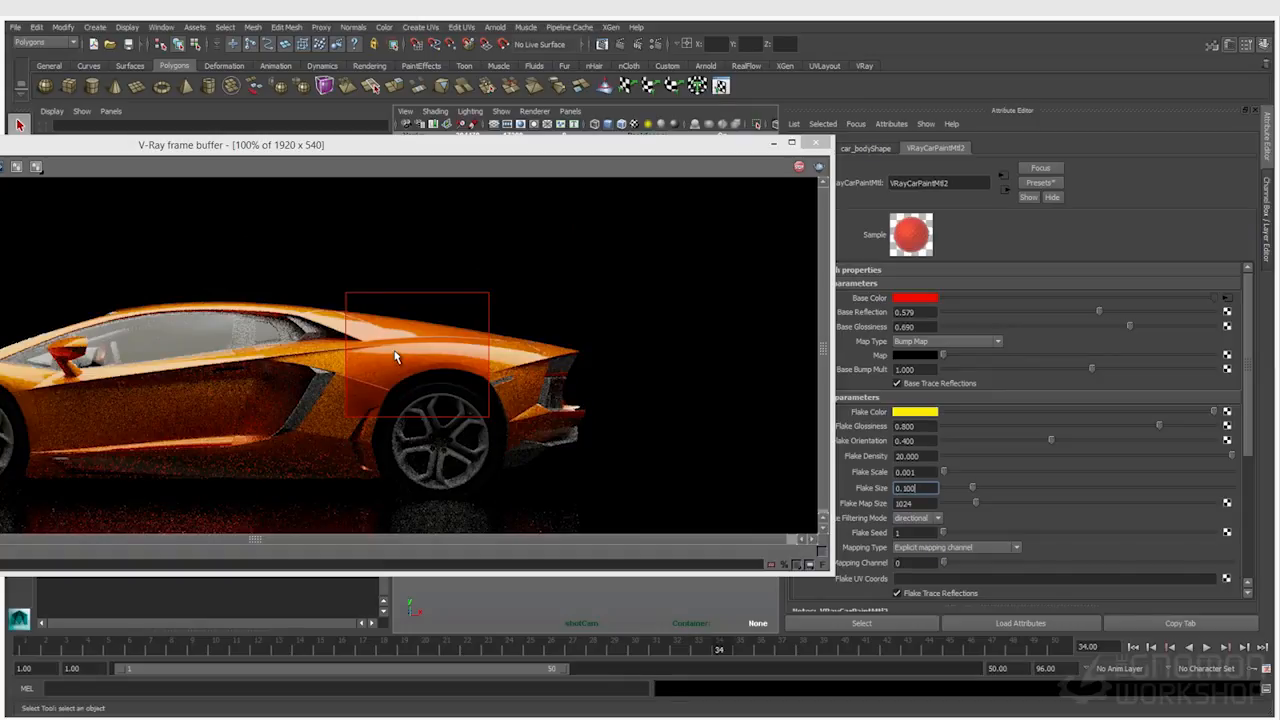
scroll(386, 385, up, 1)
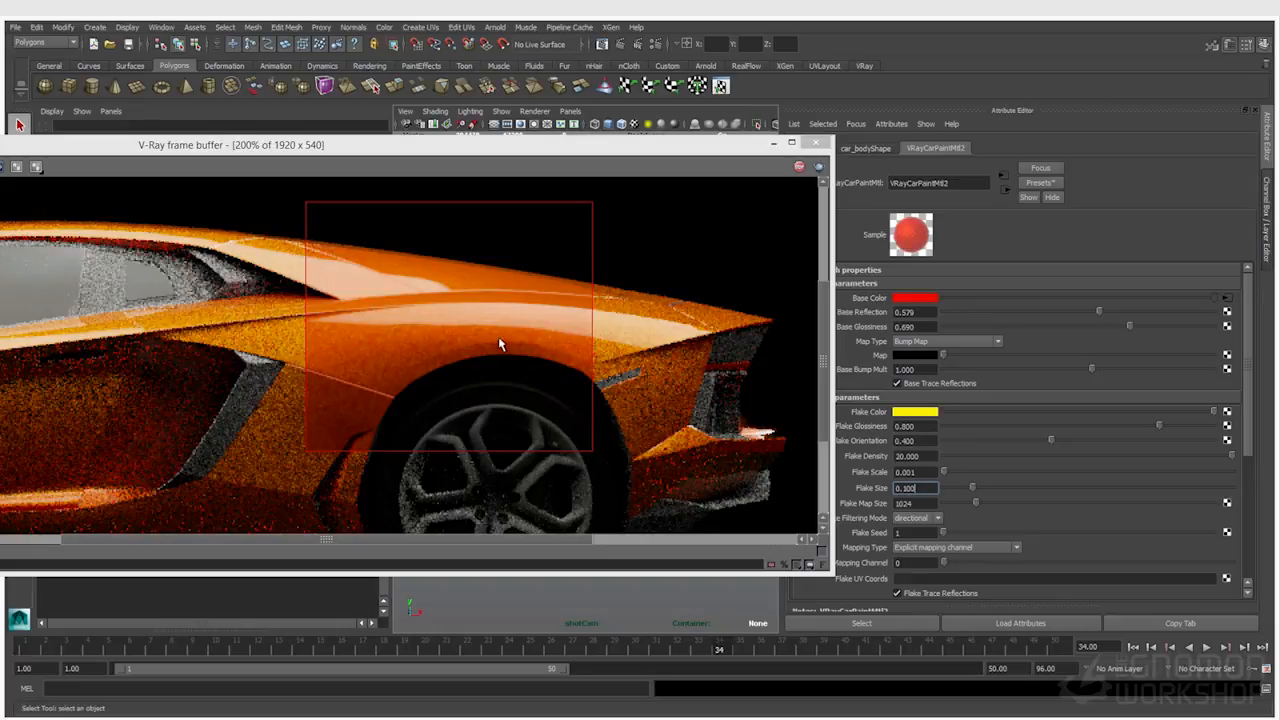
scroll(498, 345, down, 1)
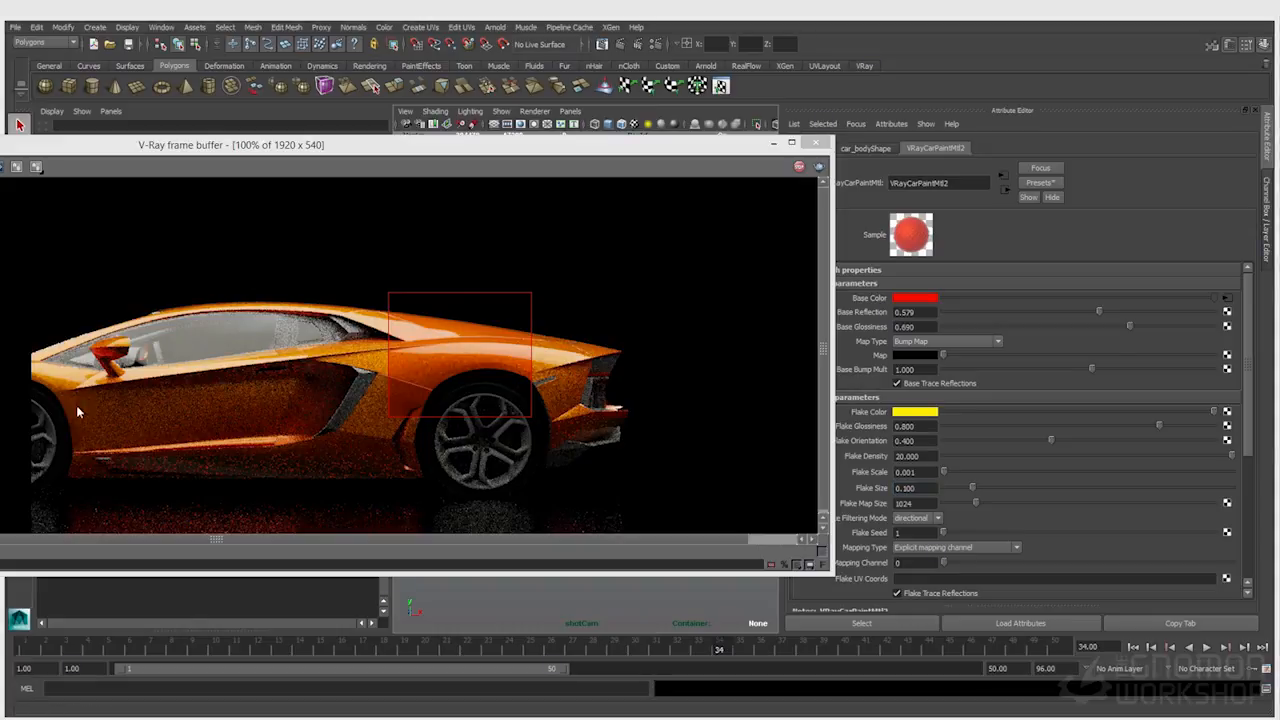
click(920, 503)
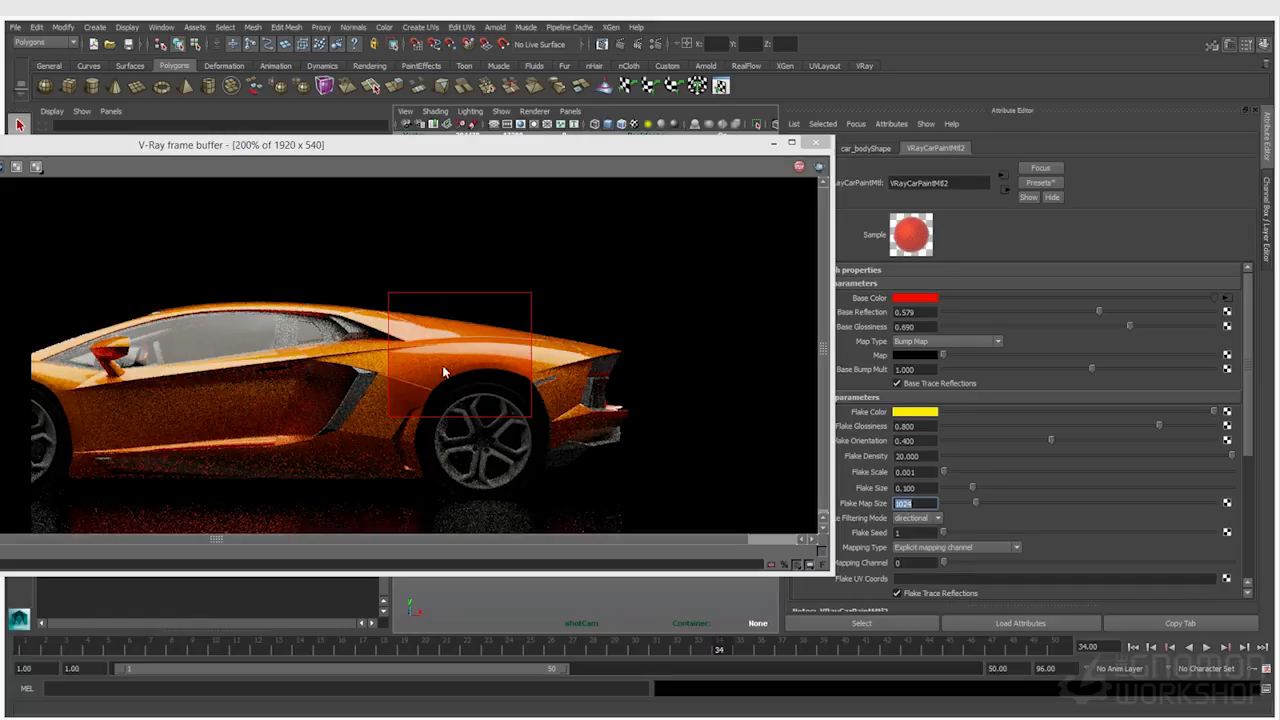
scroll(443, 369, up, 1)
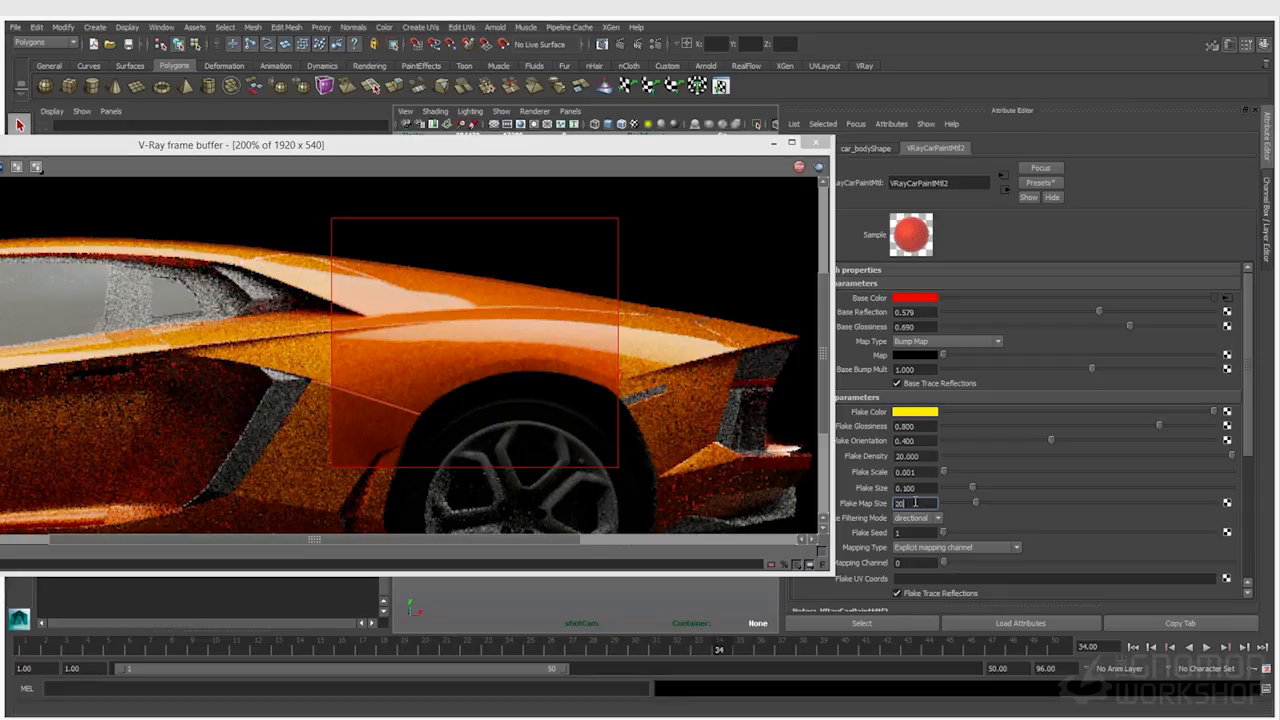
key(Return)
key(Return)
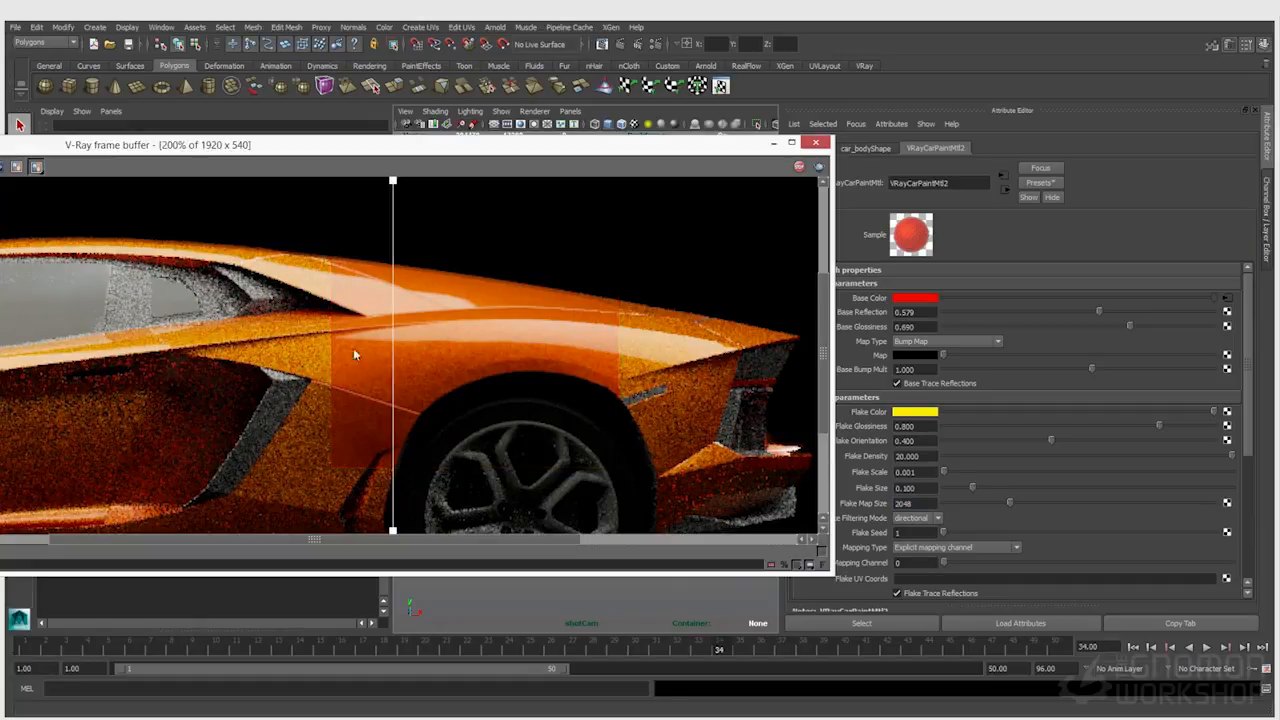
drag(393, 199, 642, 216)
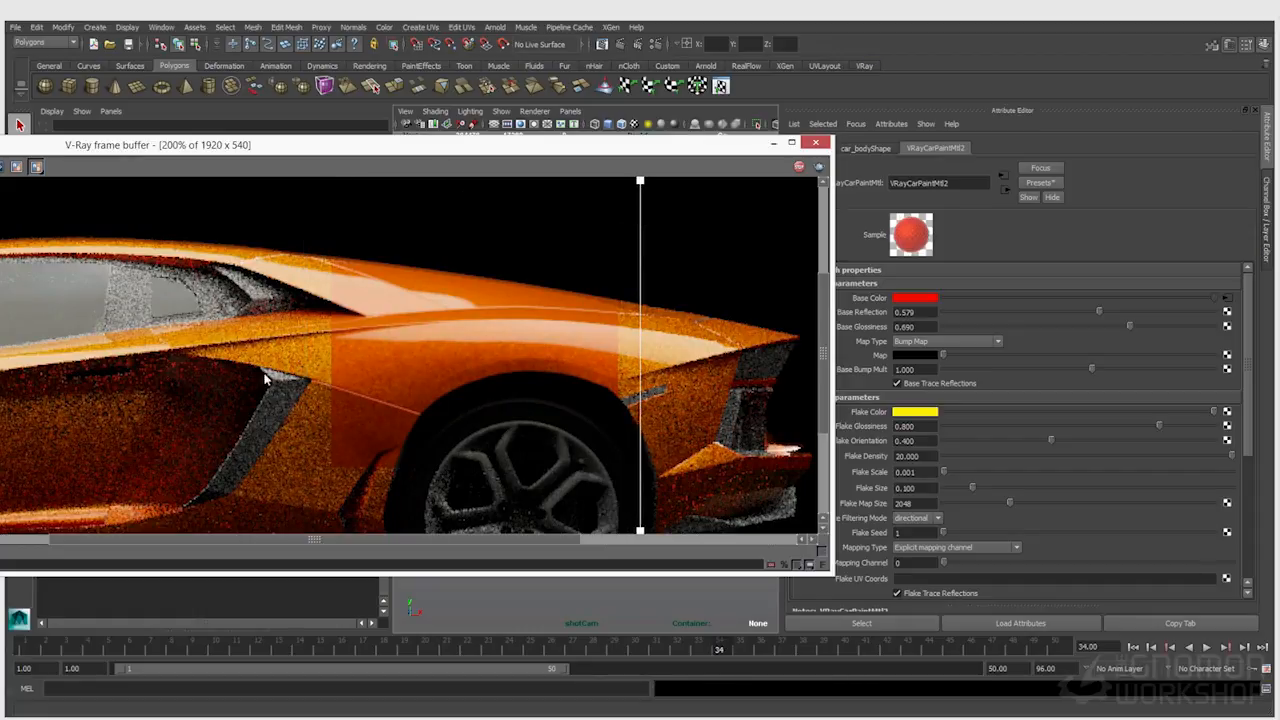
drag(639, 188, 291, 187)
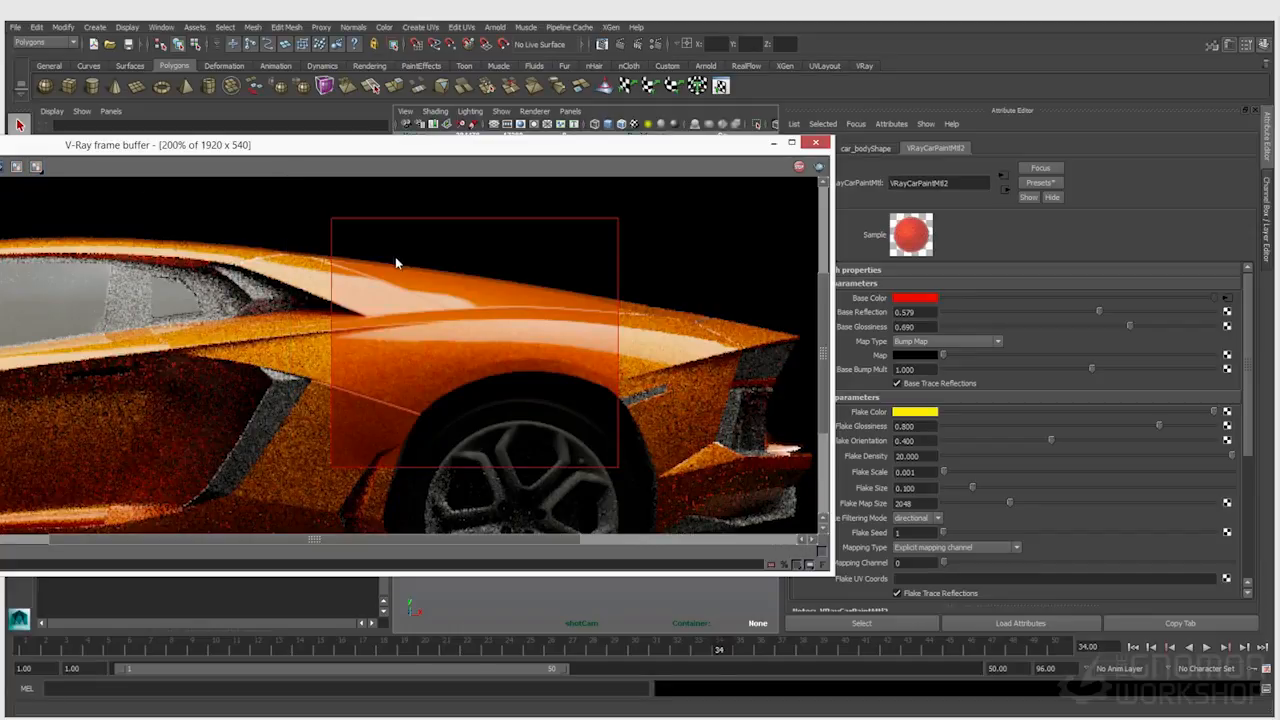
- Set the flake size to 0.125 and check the refreshed render region above the rear wheel at 100% and 200%
click(905, 487)
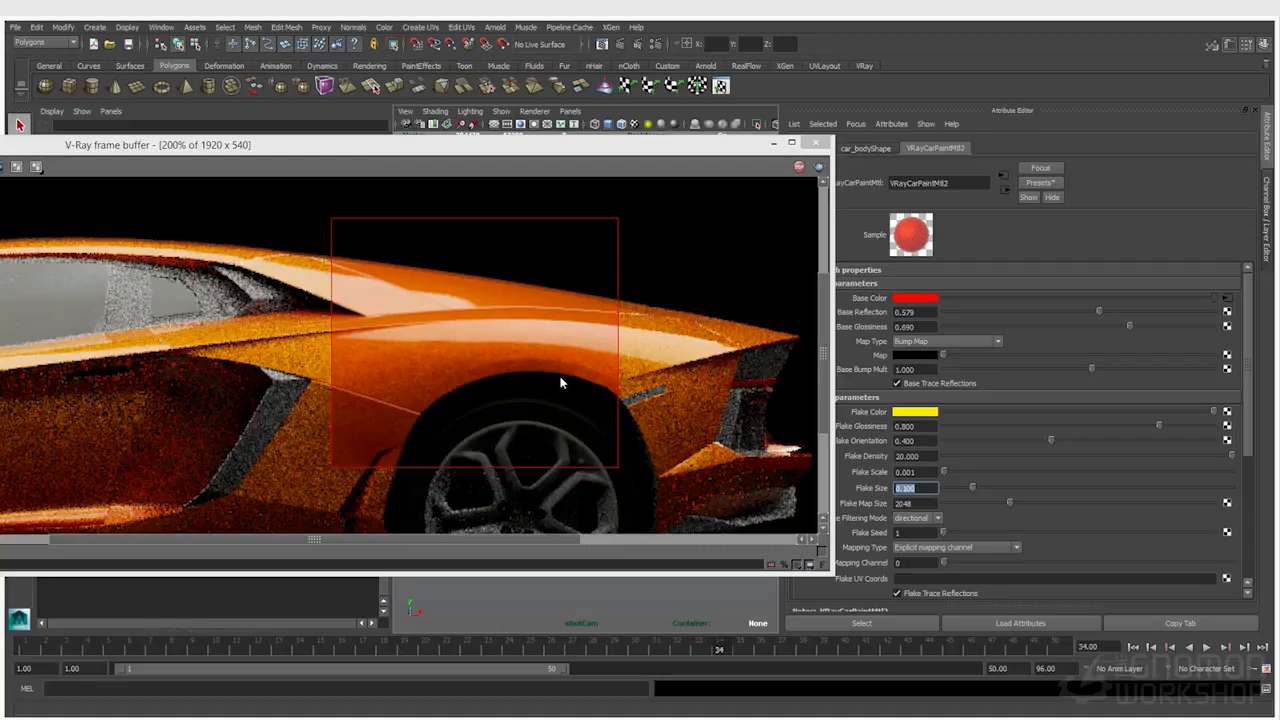
text(.125)
key(Return)
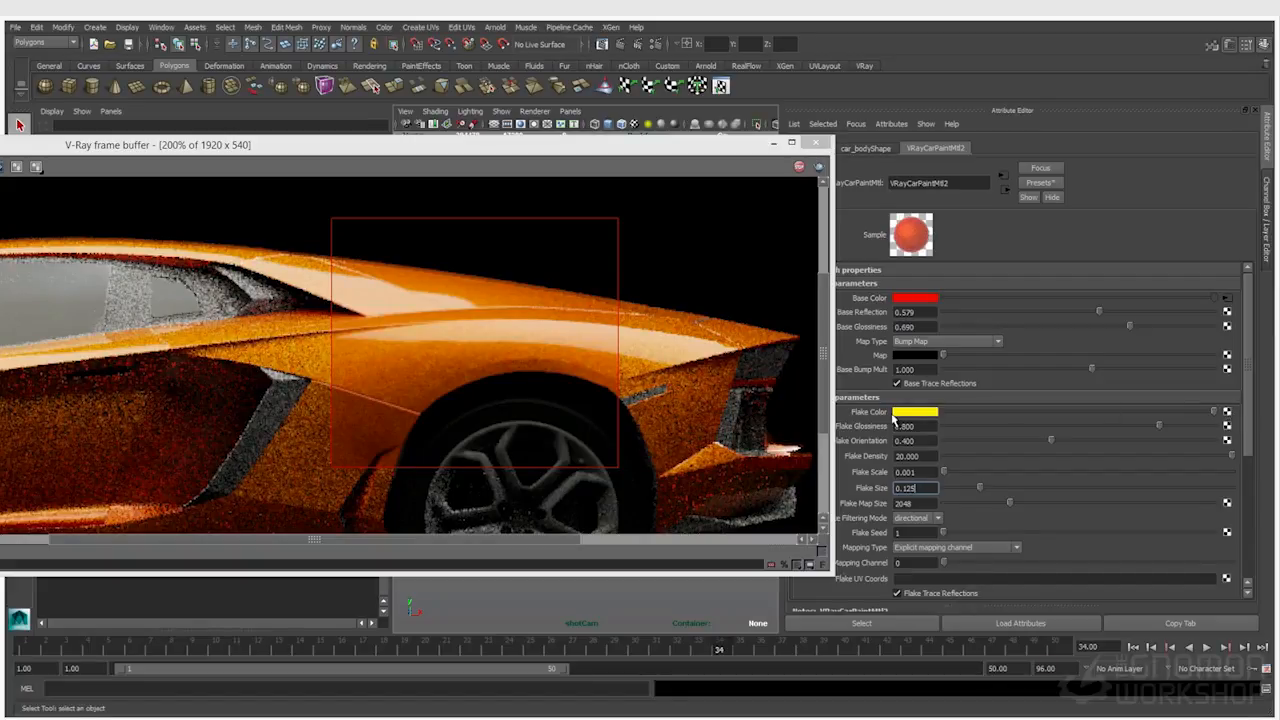
scroll(360, 403, down, 1)
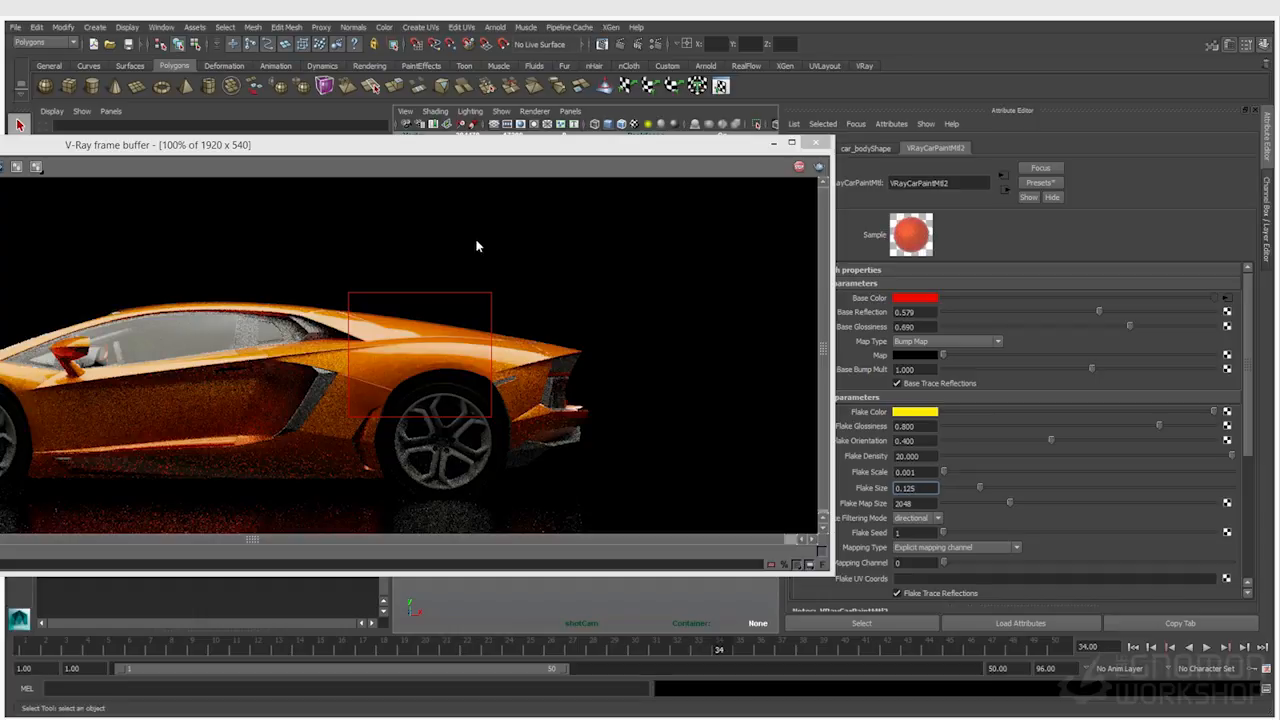
scroll(403, 380, up, 1)
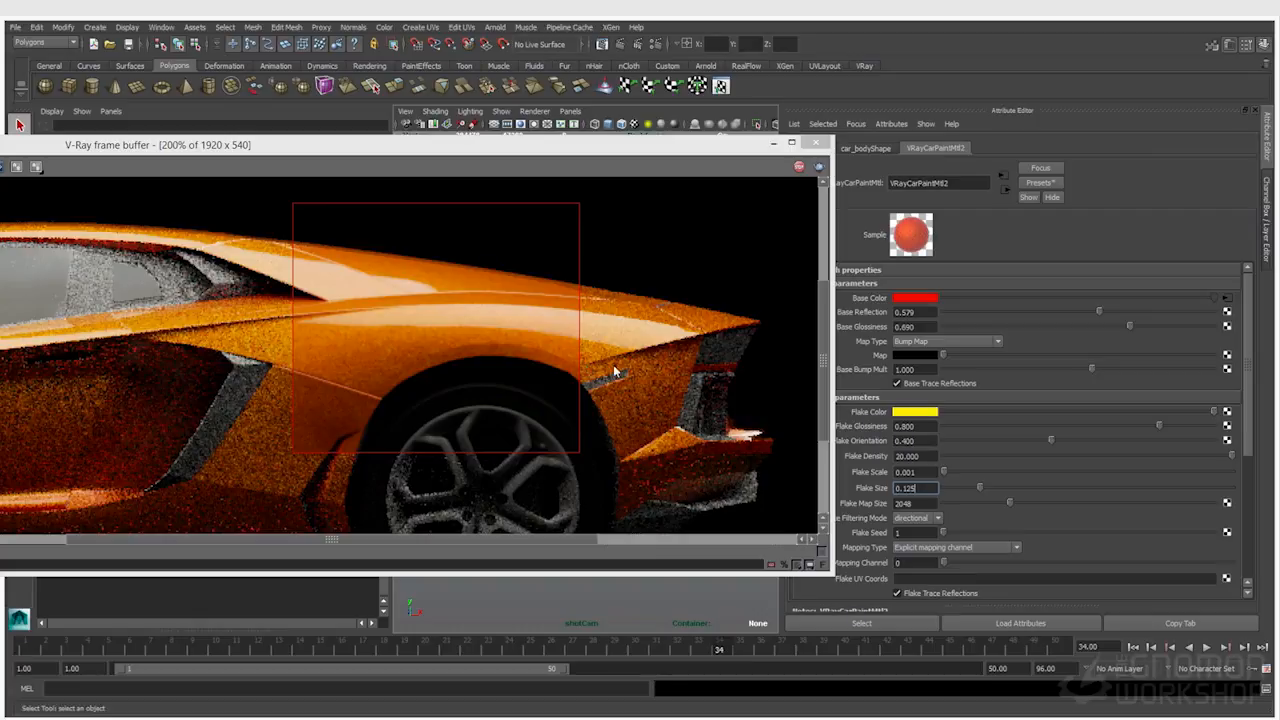
click(906, 534)
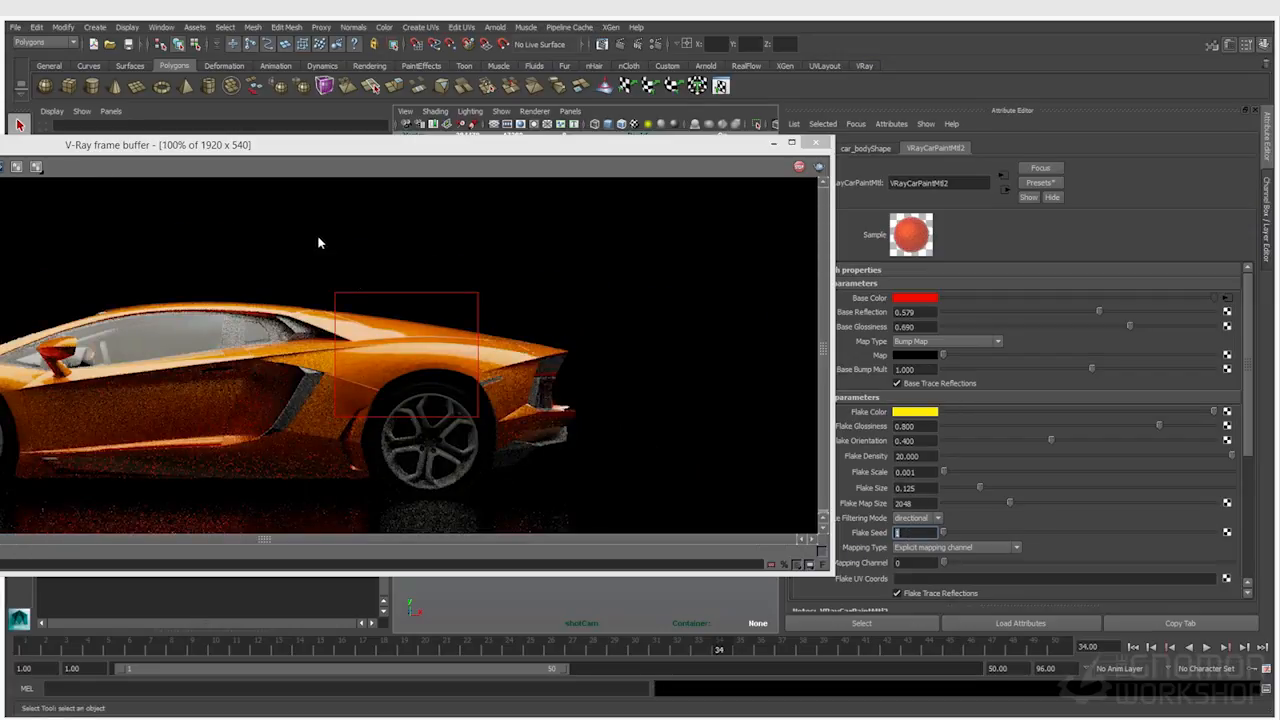
scroll(430, 338, up, 1)
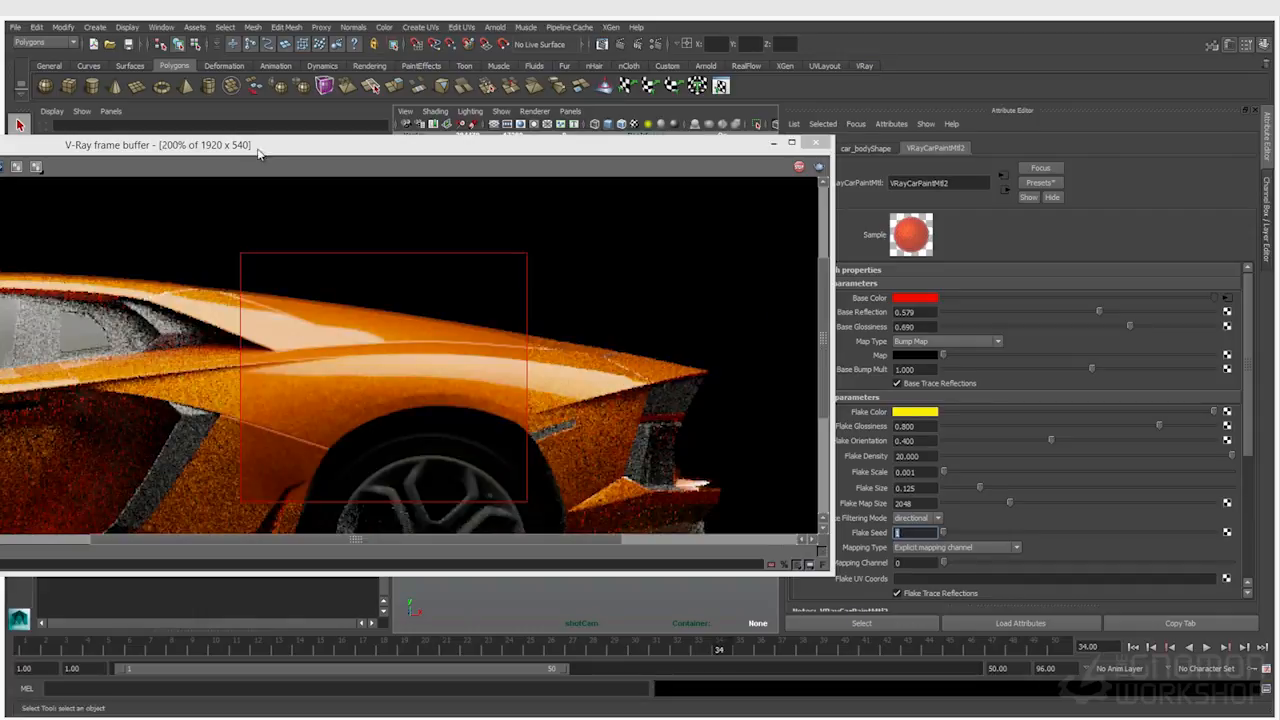
- Move the frame buffer out of the way, select the car body in the viewport and open the Node Editor
drag(250, 146, 271, 145)
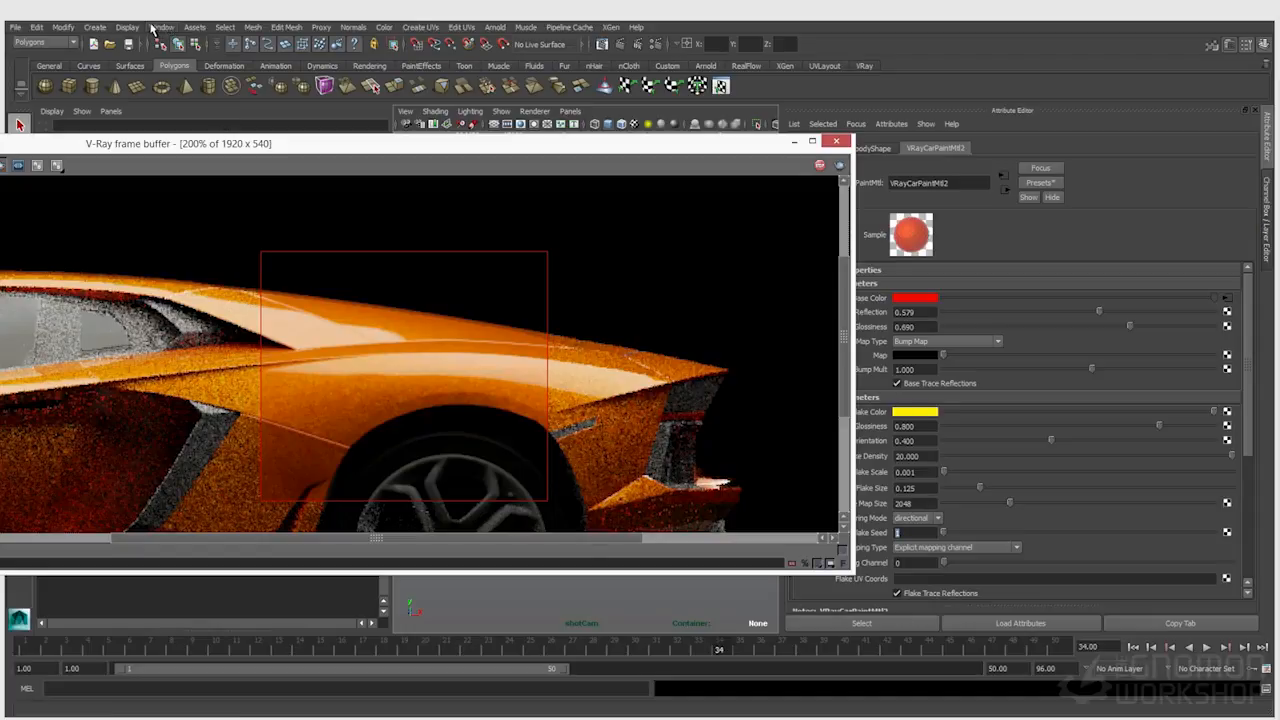
click(164, 29)
click(164, 29)
drag(398, 144, 757, 515)
click(443, 315)
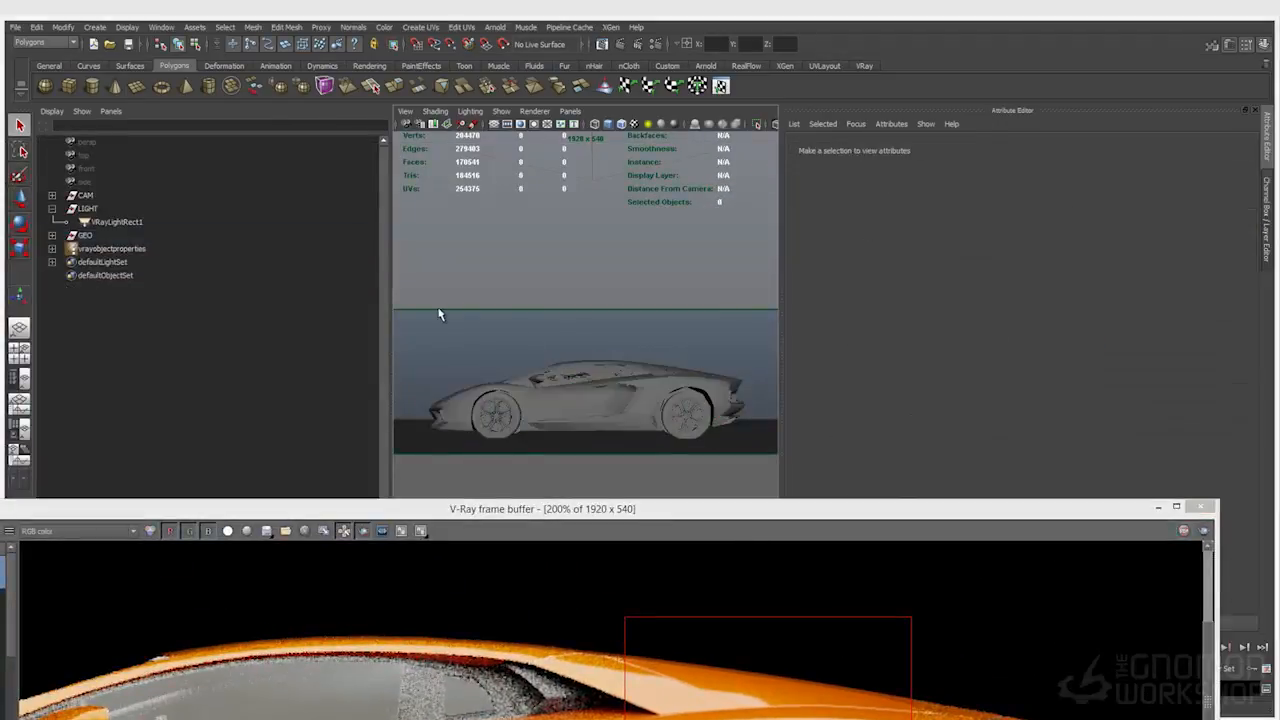
click(652, 400)
click(162, 28)
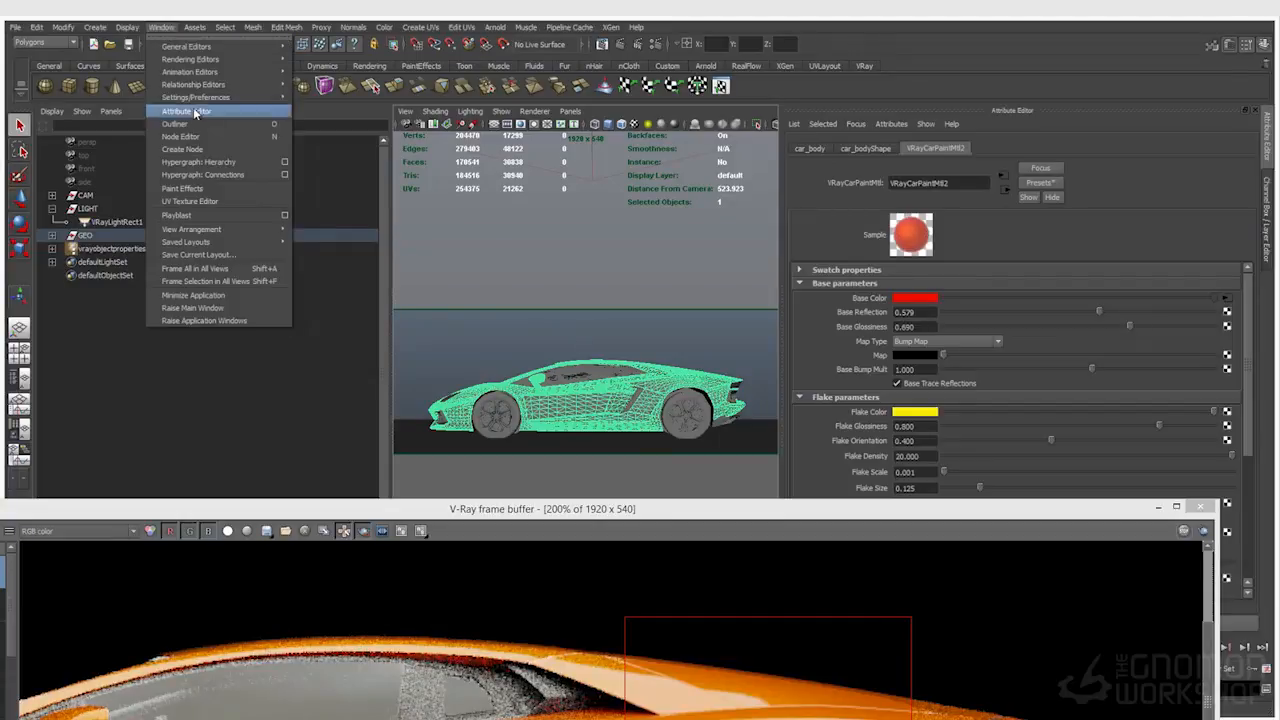
click(189, 137)
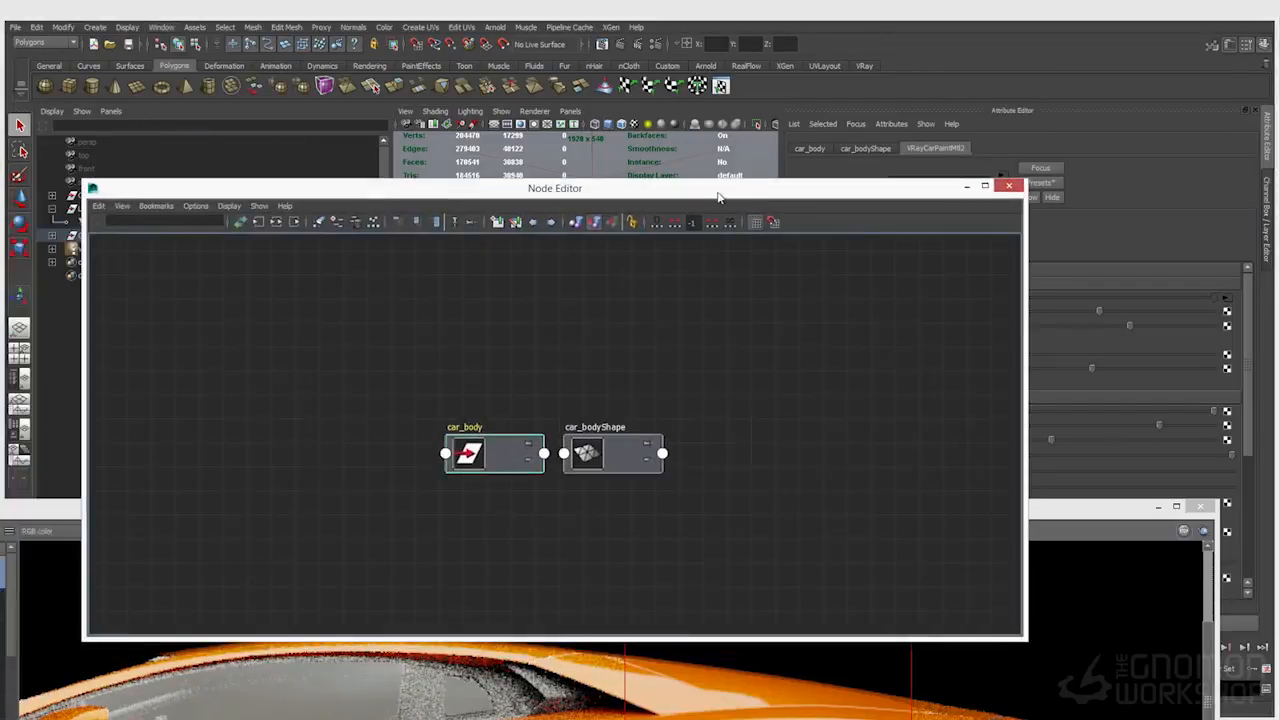
- Create a V-Ray Blend material node below the car paint material's shading network
key(Tab)
text(vrayb)
key(Down)
key(Down)
key(Return)
drag(624, 582, 779, 569)
key(Delete)
drag(834, 438, 833, 450)
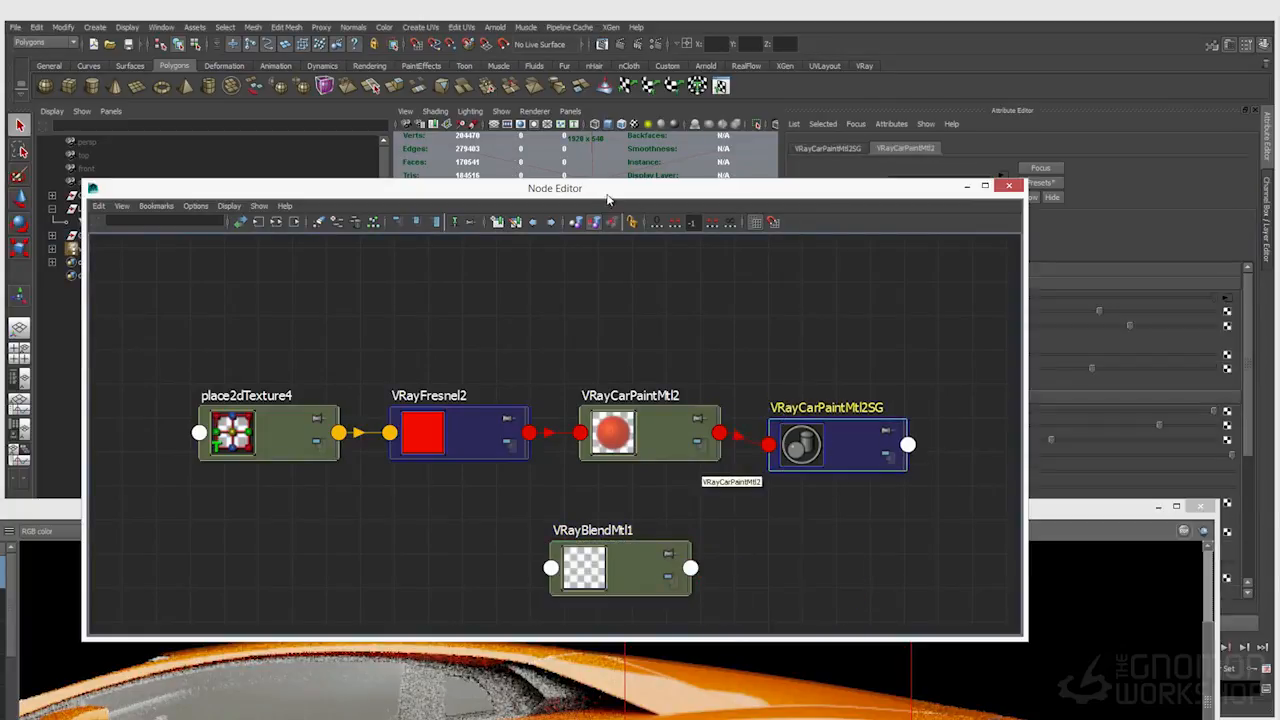
- Connect the car paint material to the blend material as its base material and move the blend node over
drag(604, 194, 425, 145)
click(437, 532)
middle_drag(442, 405, 878, 301)
drag(441, 517, 633, 516)
- Create a VRayMtl node next to the blend material and select it for editing
click(471, 529)
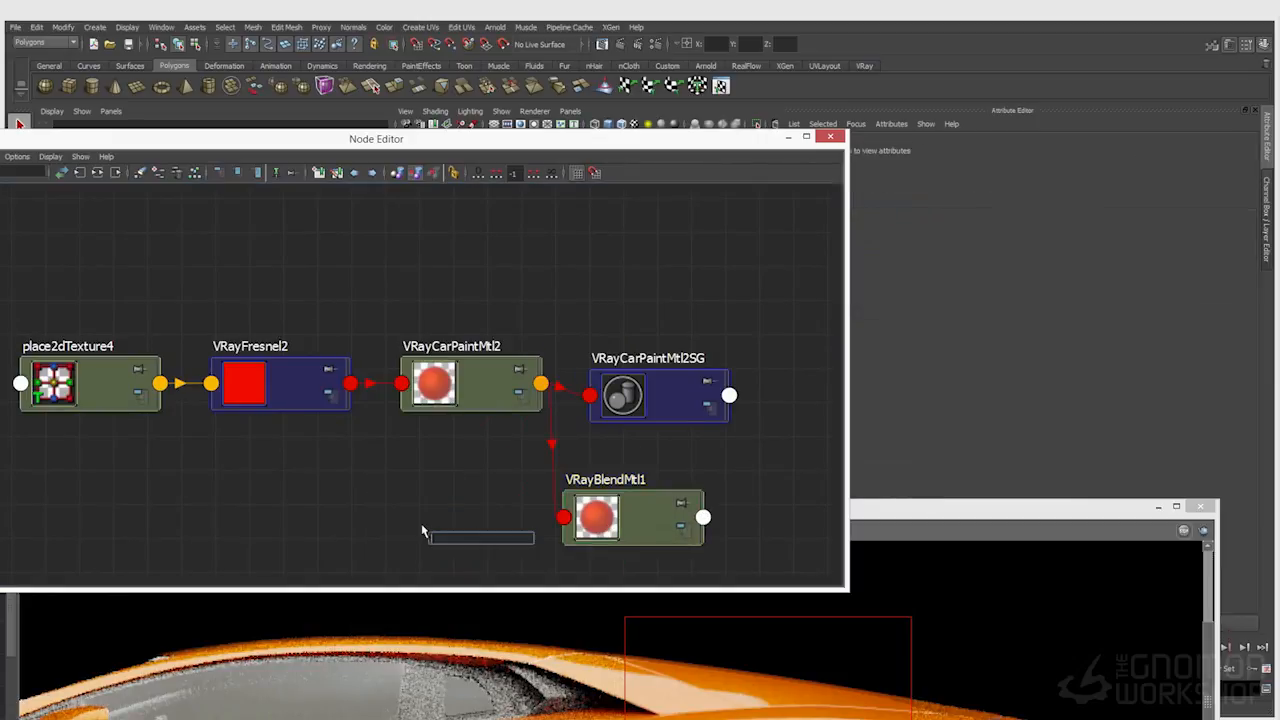
text(VRayMtl)
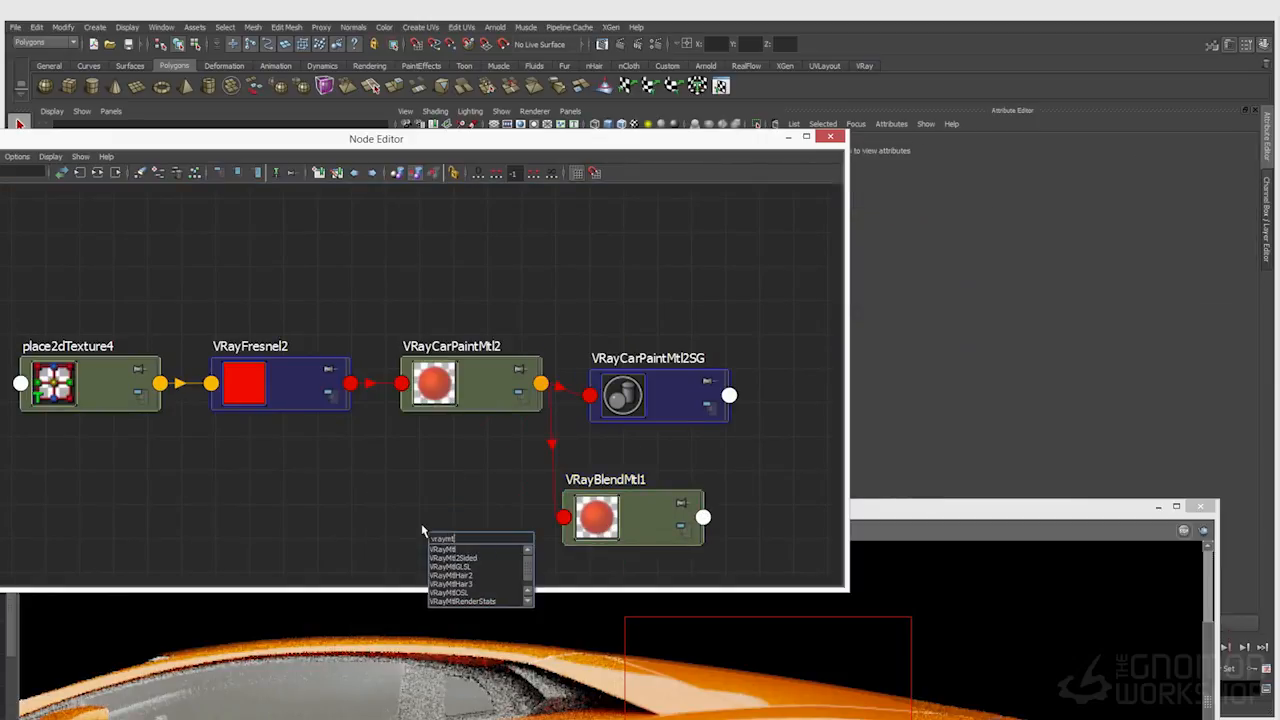
key(Return)
drag(350, 553, 632, 580)
key(Delete)
click(475, 543)
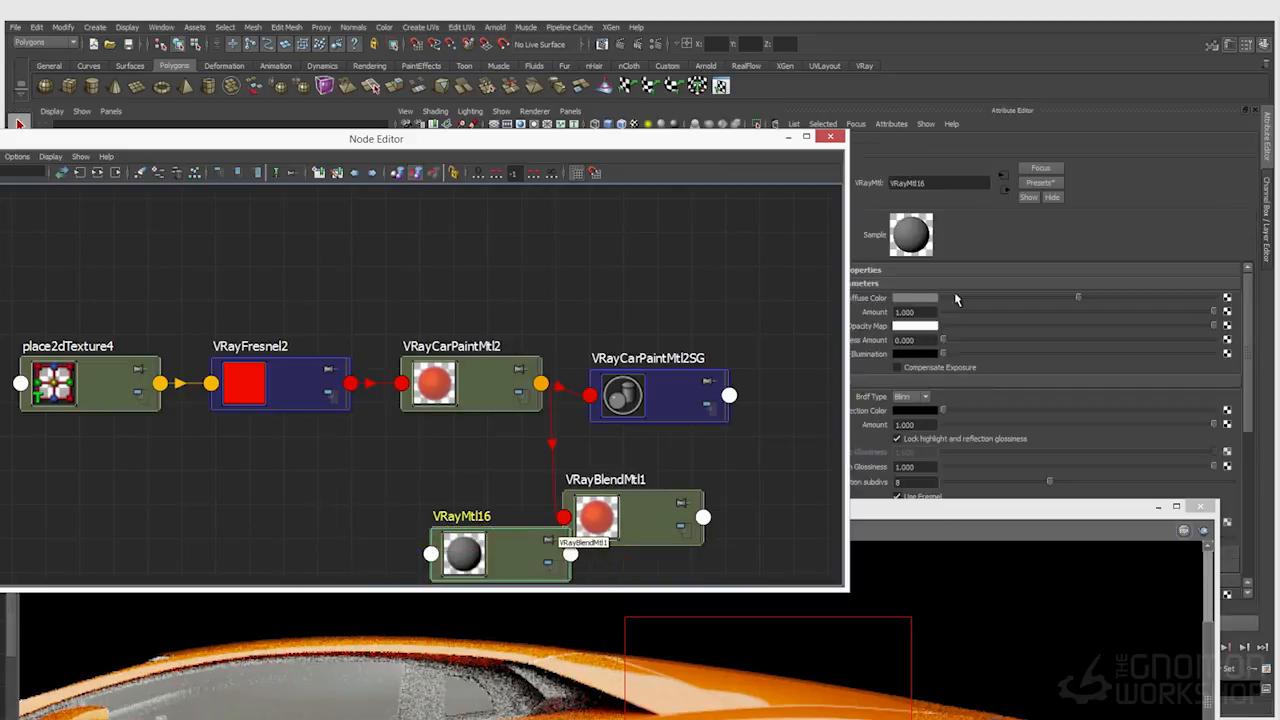
- Change the new VRayMtl's diffuse color to a dark brown
click(920, 298)
click(846, 292)
click(876, 335)
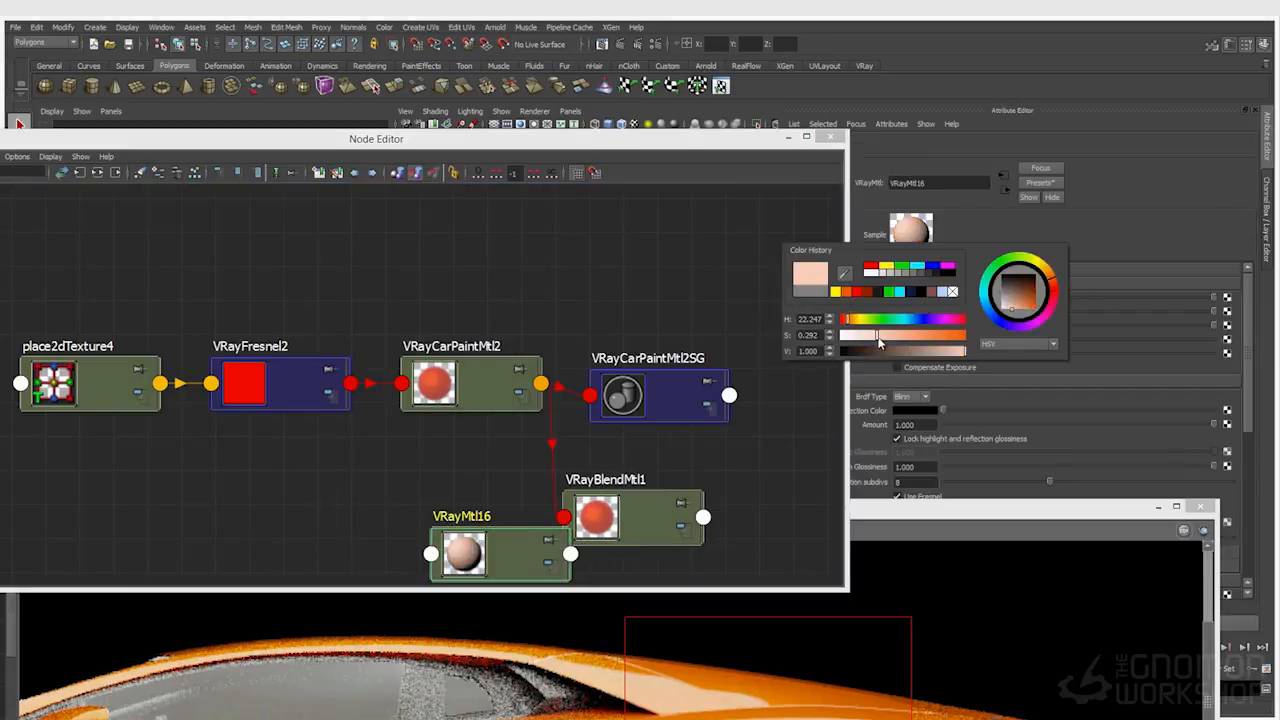
click(877, 351)
click(884, 335)
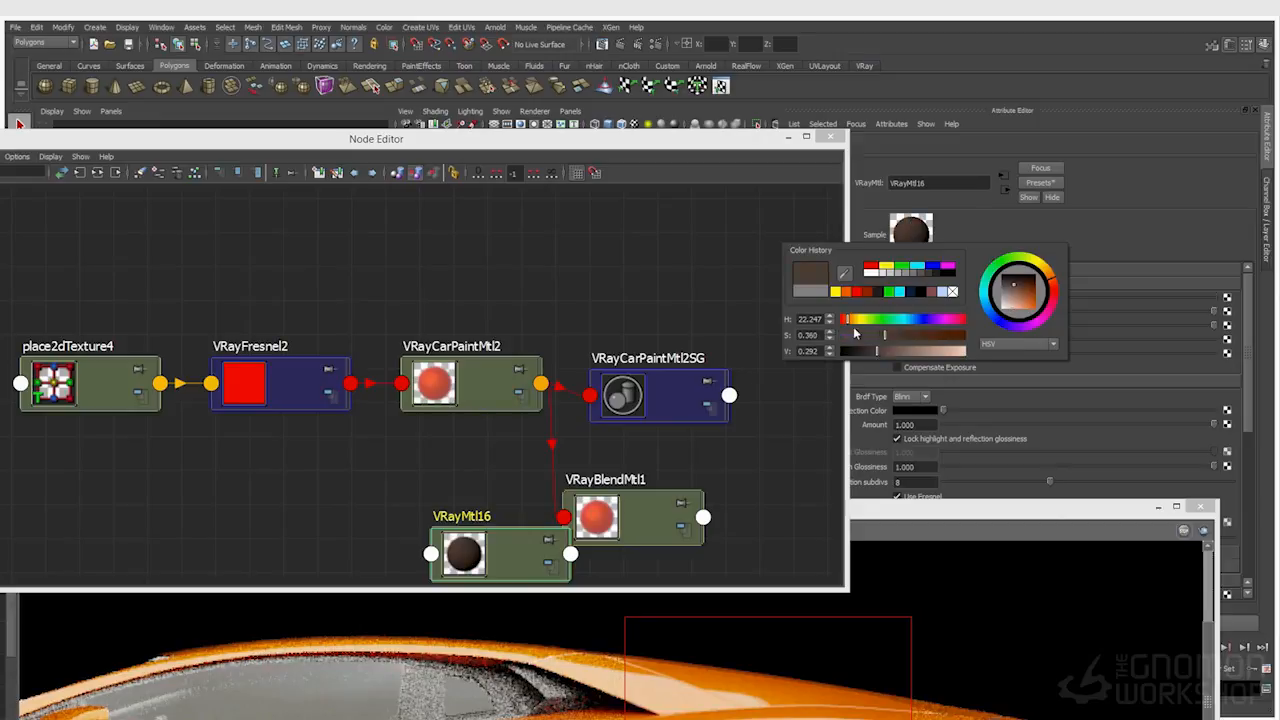
drag(852, 325, 885, 349)
click(889, 336)
- Connect the brown VRayMtl to the blend material's Coat Material 0 and space out the nodes
drag(670, 521, 715, 500)
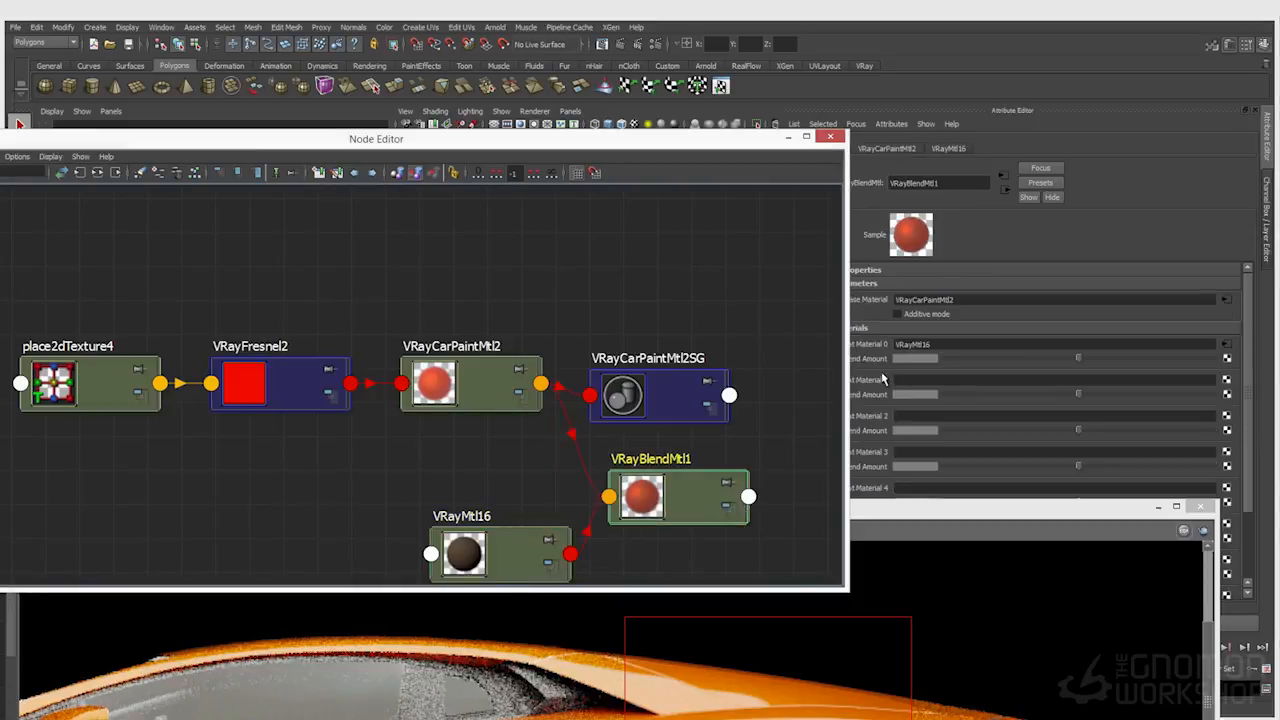
drag(509, 557, 507, 564)
drag(580, 508, 467, 495)
- Create a noise texture with its 2D placement node and arrange both above the brown material
click(466, 493)
key(Tab)
text(noi)
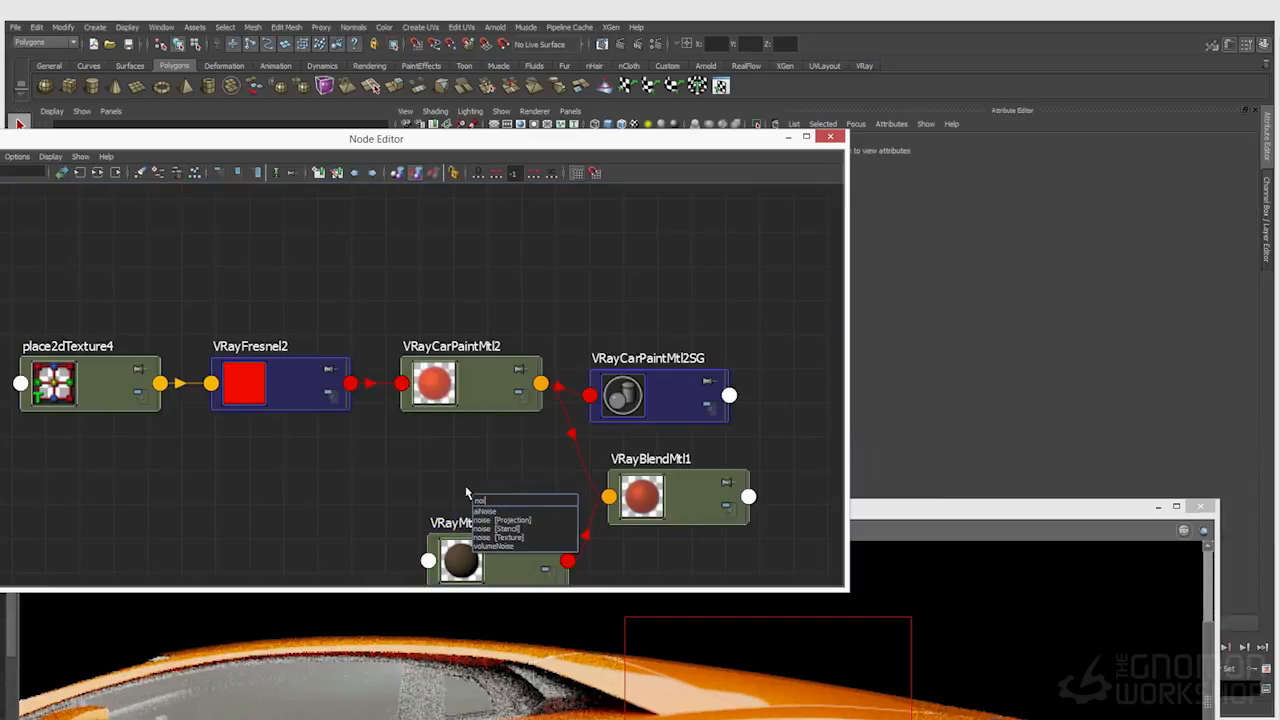
key(Return)
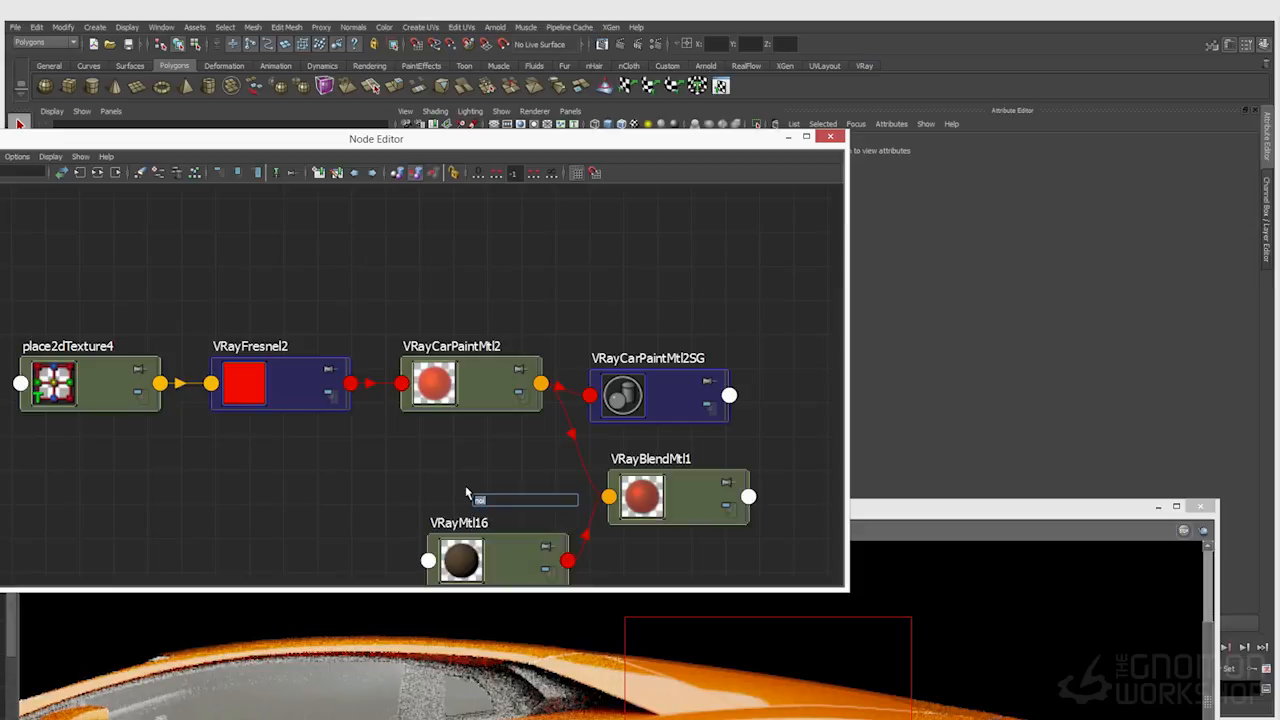
text(noise)
key(Down)
key(Down)
key(Down)
key(Down)
key(Return)
drag(346, 469, 286, 460)
drag(521, 519, 469, 478)
- Connect the noise texture to the blend amount of the blend material's Coat Material 0
click(650, 509)
click(558, 483)
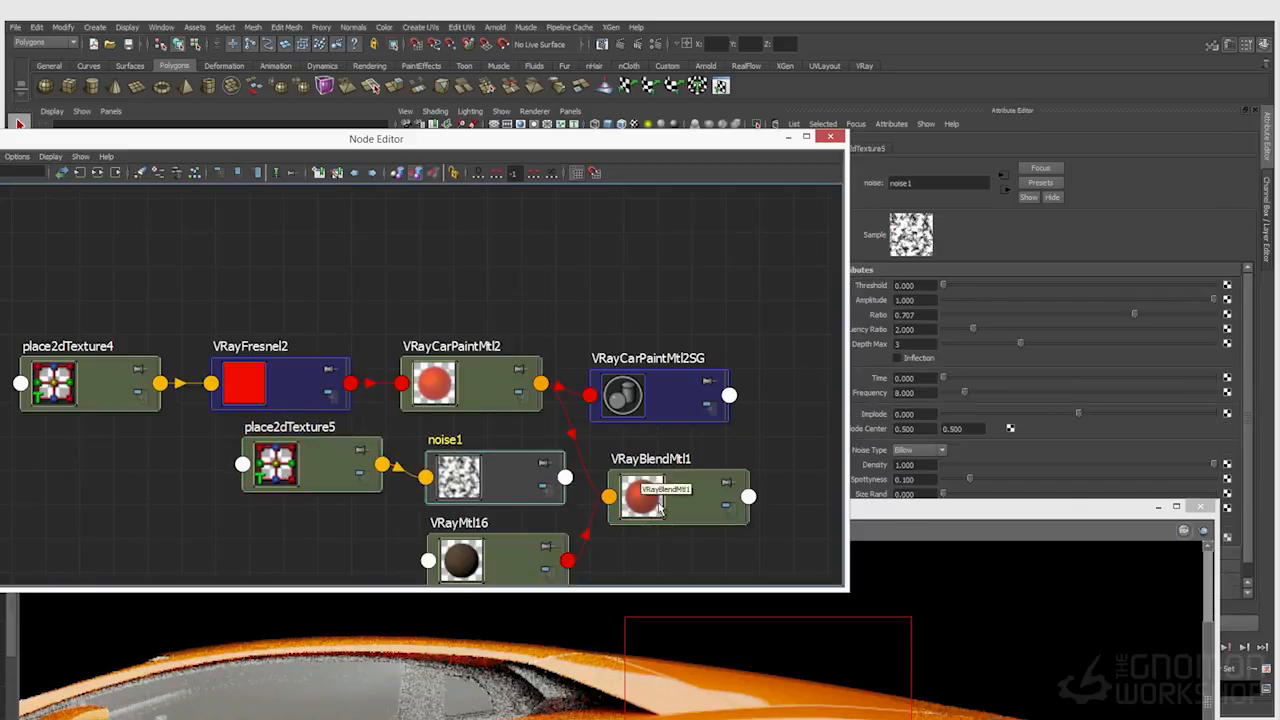
click(652, 505)
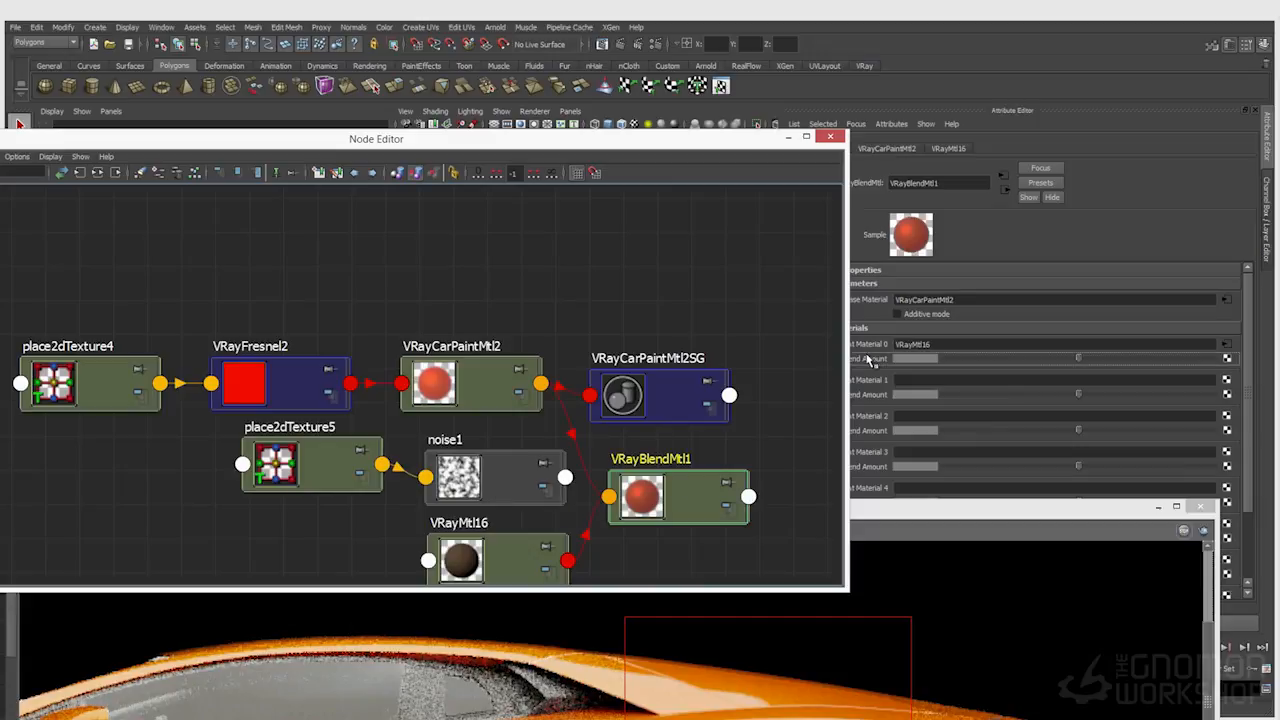
middle_drag(873, 362, 875, 360)
- Make the frame buffer visible beside the Node Editor and connect the blend material to the car paint shading group in place of the car paint
click(896, 514)
drag(896, 517, 948, 300)
click(788, 137)
drag(511, 279, 532, 316)
click(24, 570)
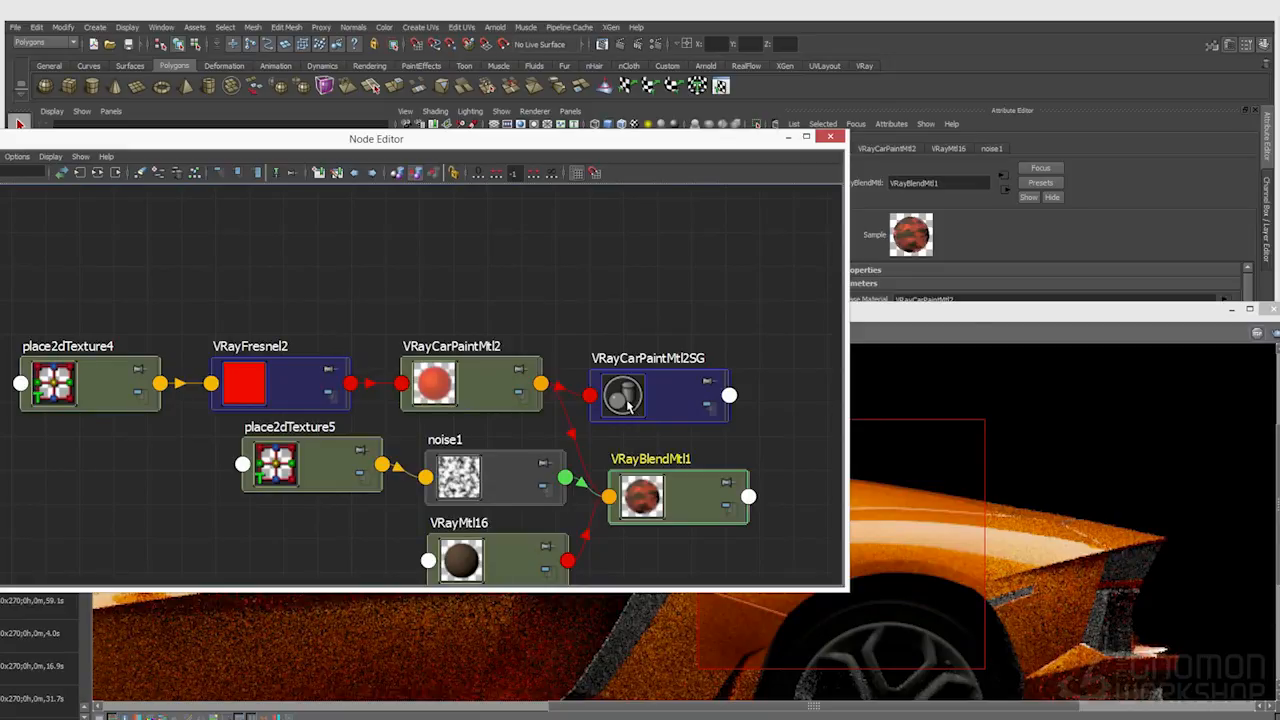
drag(628, 403, 806, 366)
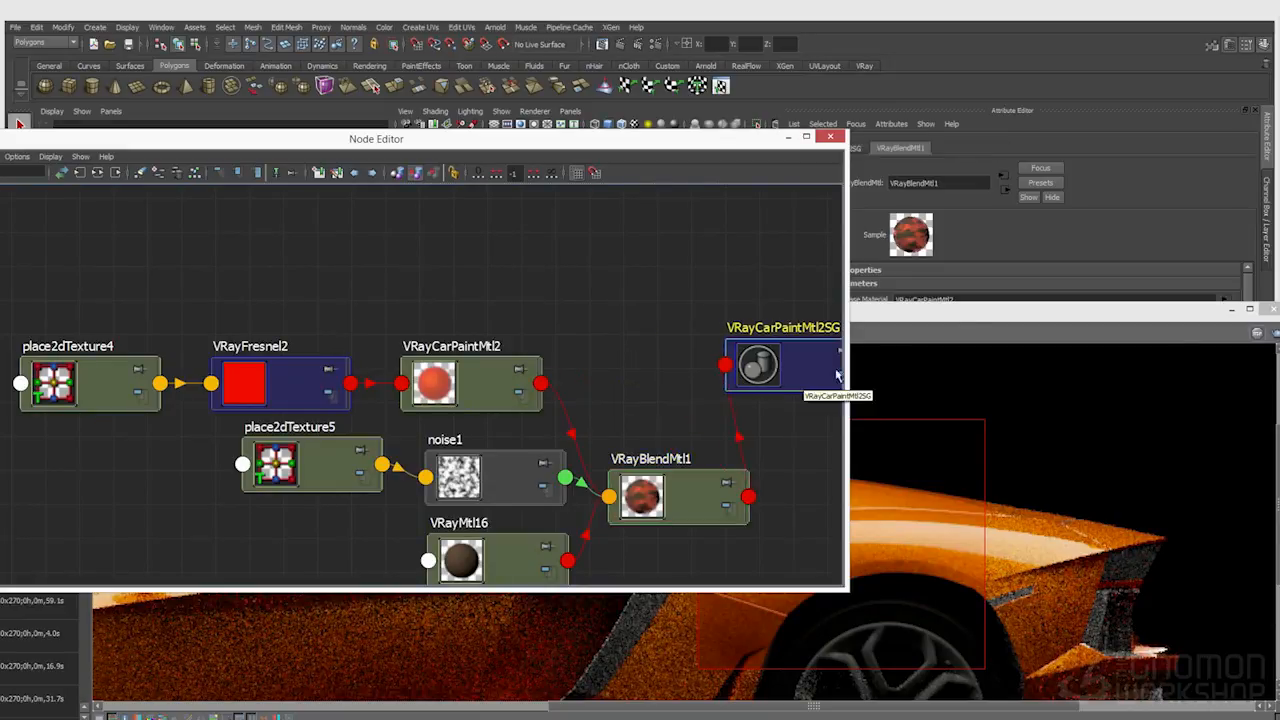
- Move the Node Editor aside, inspect the noise-blended paint in the render region and show the noise texture's 2D placement attributes
click(910, 320)
drag(910, 320, 791, 384)
drag(559, 142, 0, 108)
drag(455, 385, 400, 241)
click(604, 196)
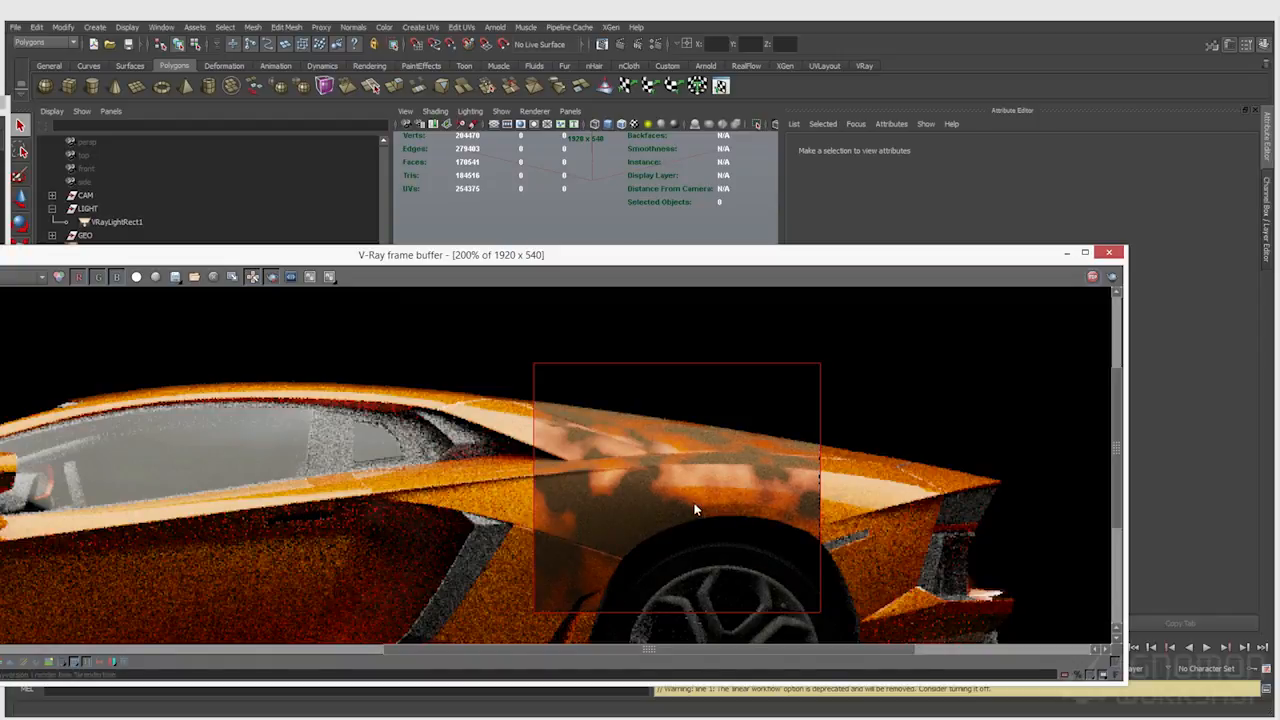
drag(551, 260, 620, 408)
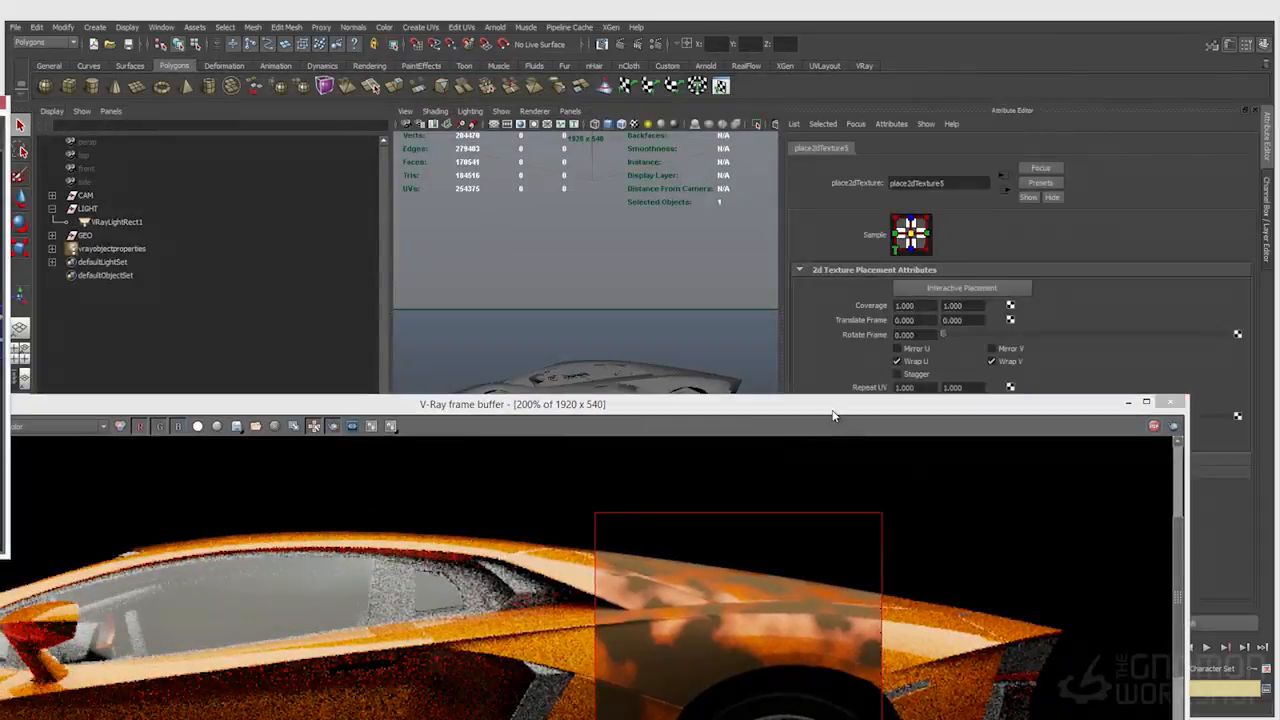
drag(834, 415, 811, 507)
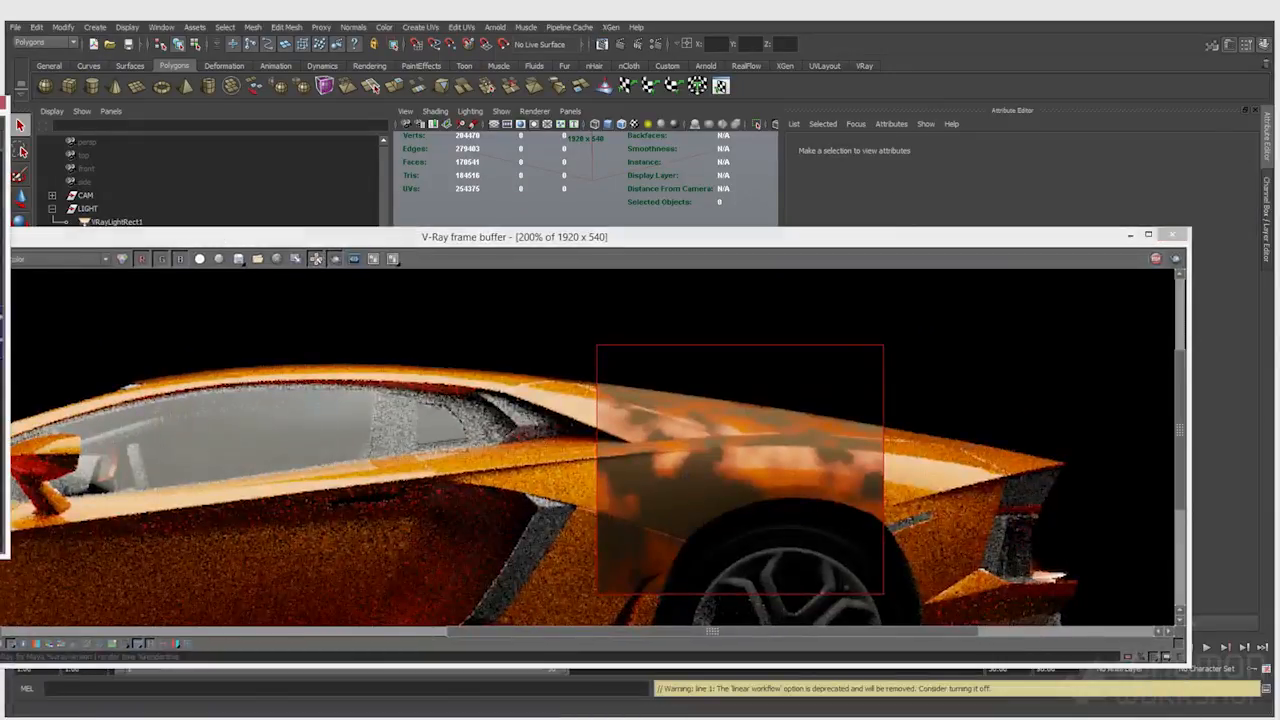
- Create a file texture with its 2D placement node and arrange both beside the brown material in the Node Editor
drag(5, 104, 597, 98)
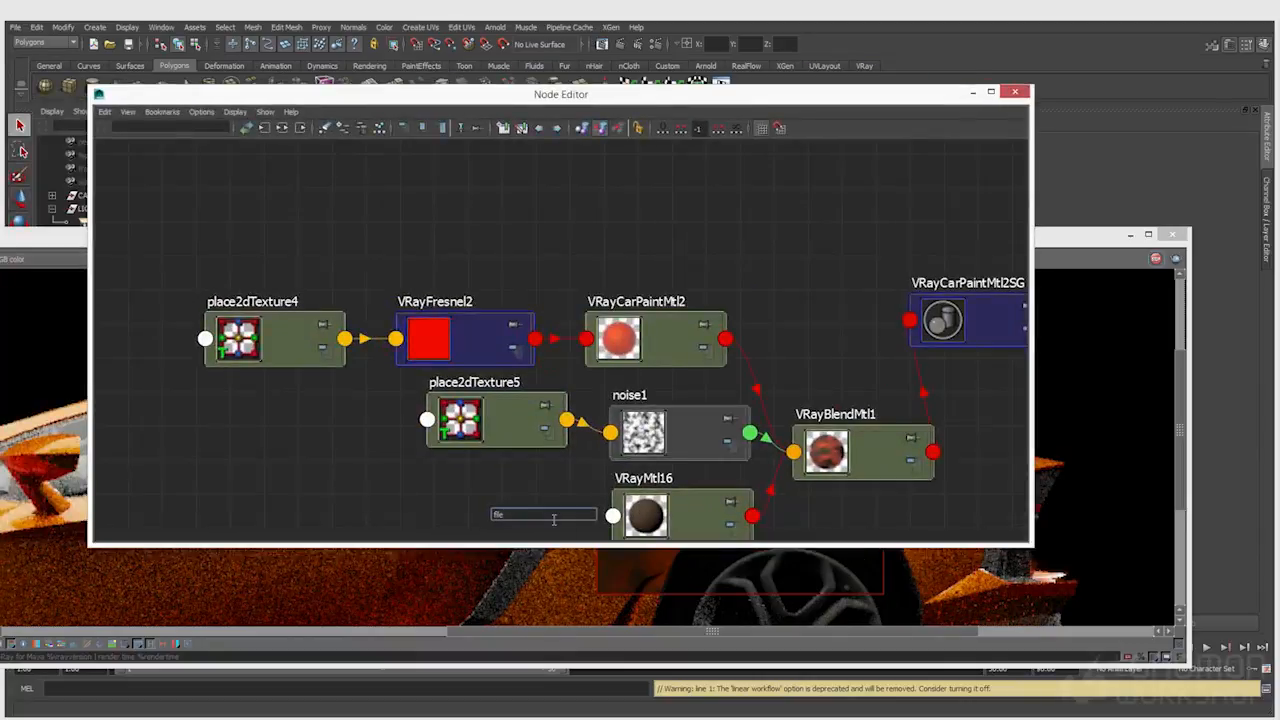
text(file)
key(BackSpace)
text(e)
key(Down)
key(Down)
key(Down)
key(Down)
key(Down)
key(Down)
key(Return)
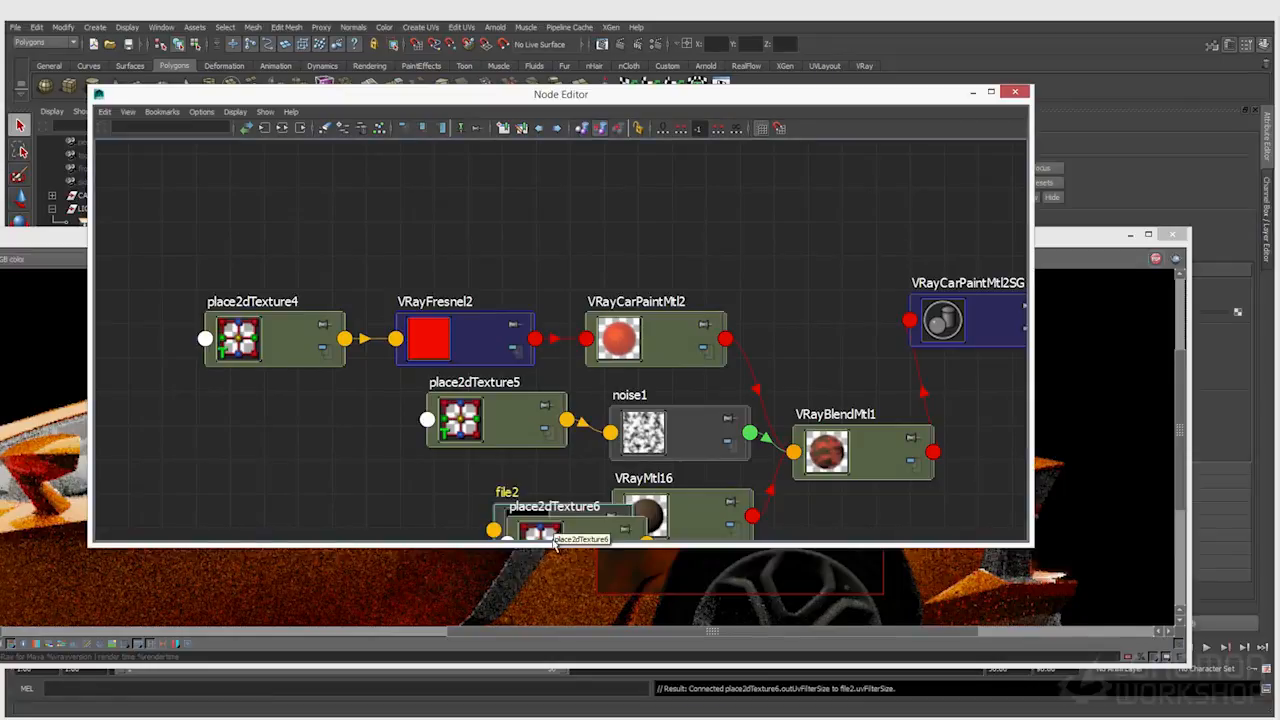
drag(541, 545, 260, 487)
drag(560, 518, 445, 478)
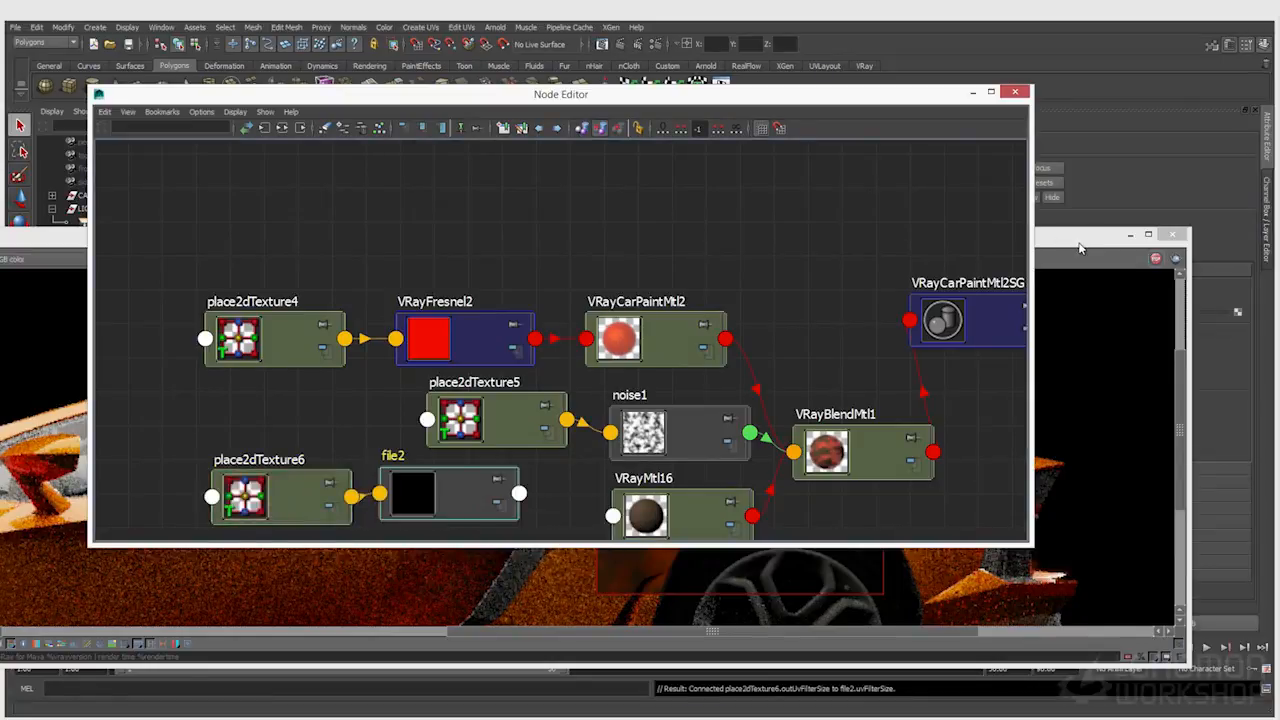
- Uncover the new file texture's attributes, open its image browser and go up to the sourceimages folder
click(1074, 258)
drag(1066, 238, 992, 405)
drag(856, 94, 733, 72)
click(1039, 337)
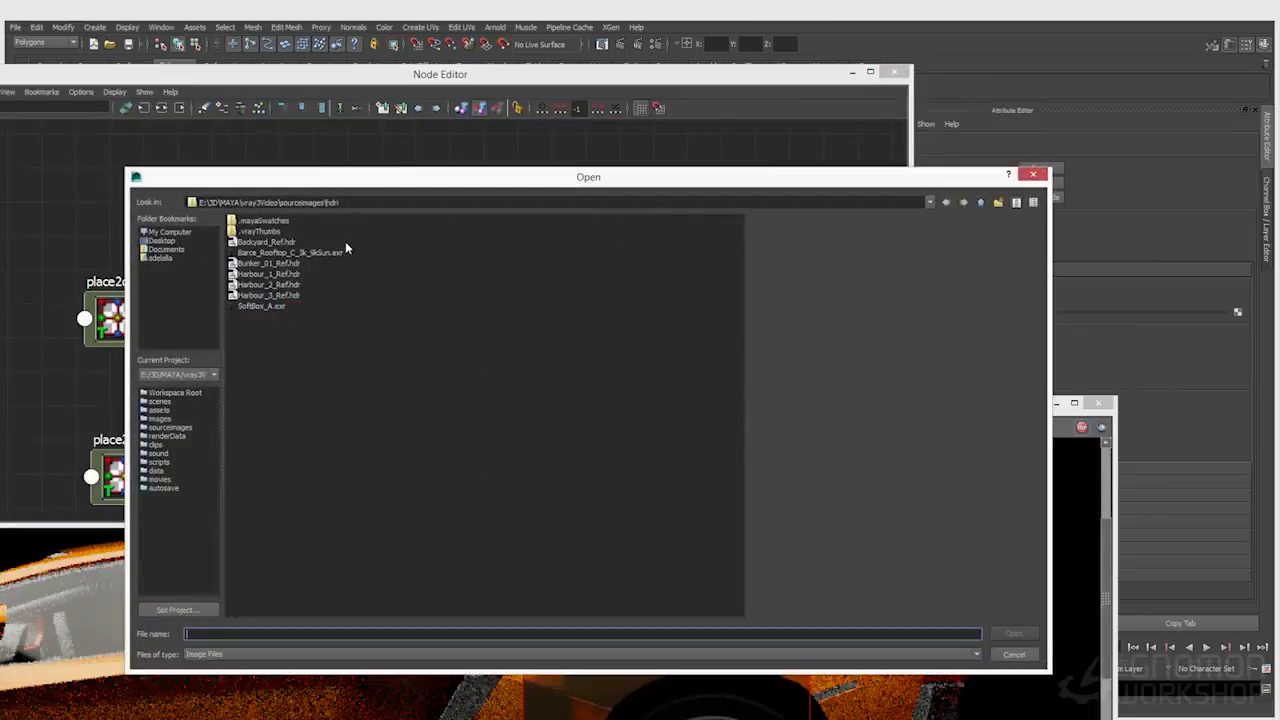
click(980, 204)
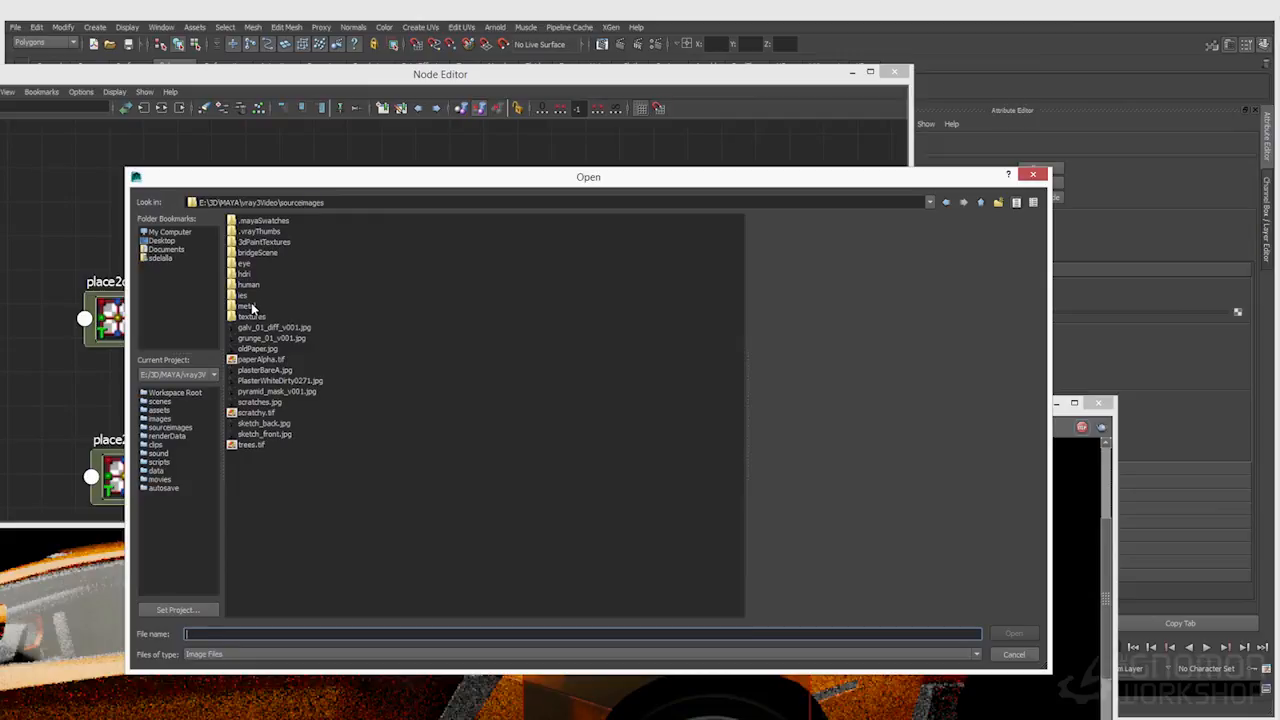
- Preview the scratch, plaster and paper images, and load grunge_01_v001.jpg into the new file texture
click(277, 434)
click(270, 403)
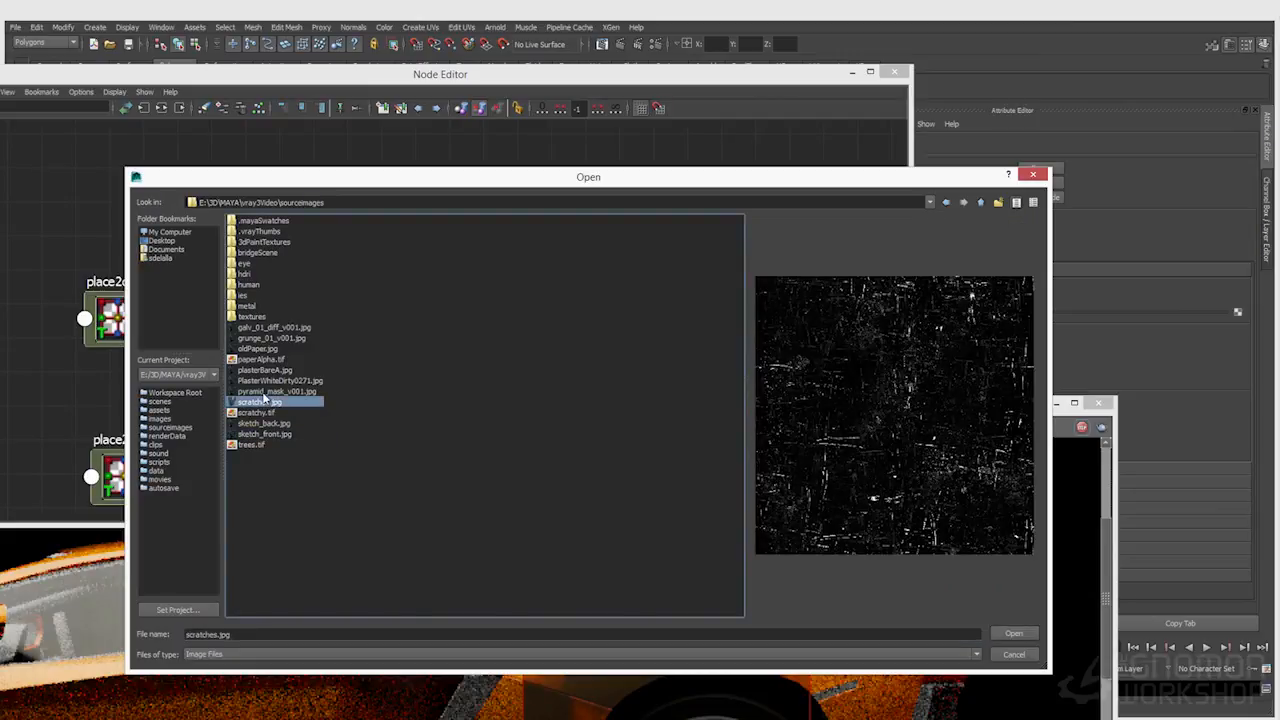
click(268, 381)
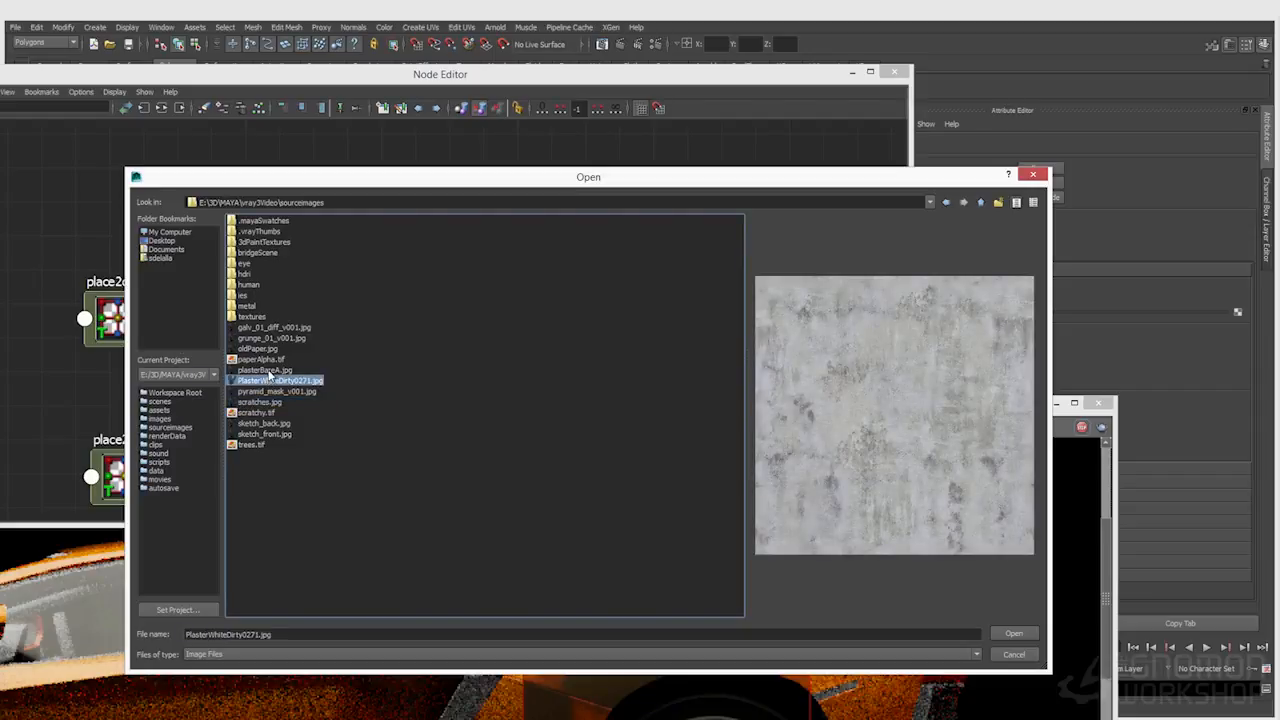
click(268, 371)
click(268, 381)
click(268, 349)
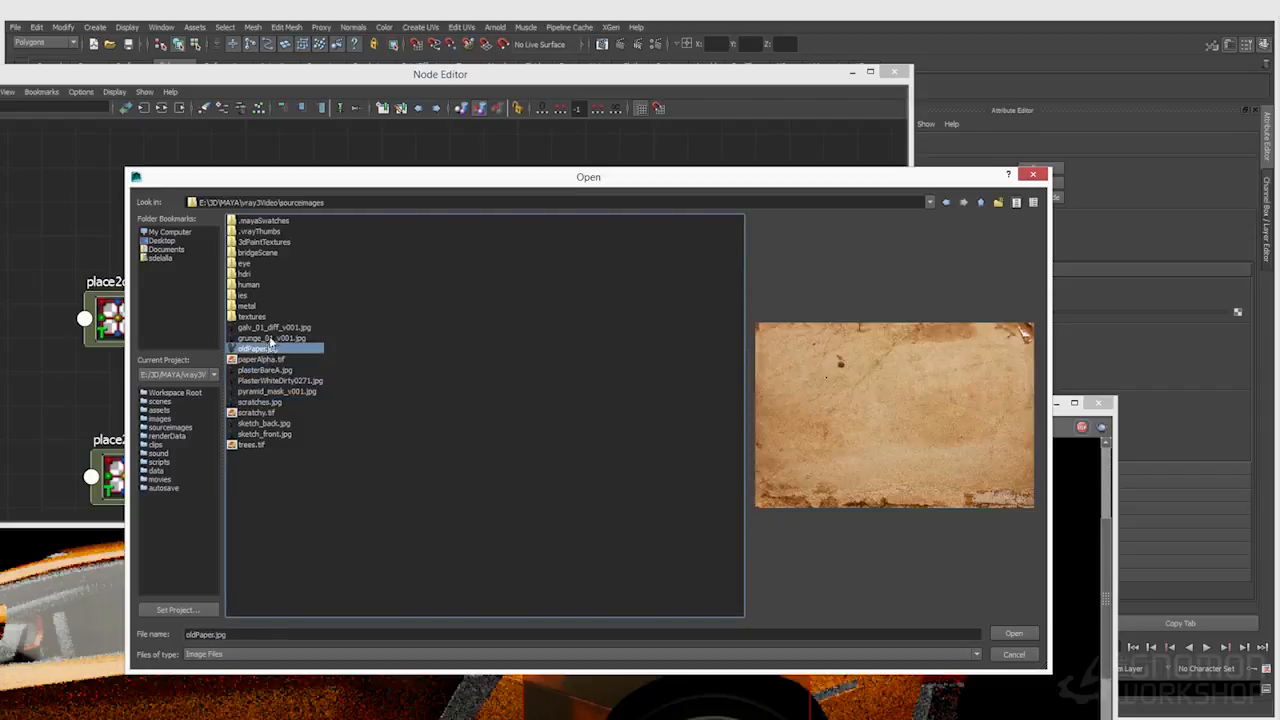
click(270, 339)
click(1014, 633)
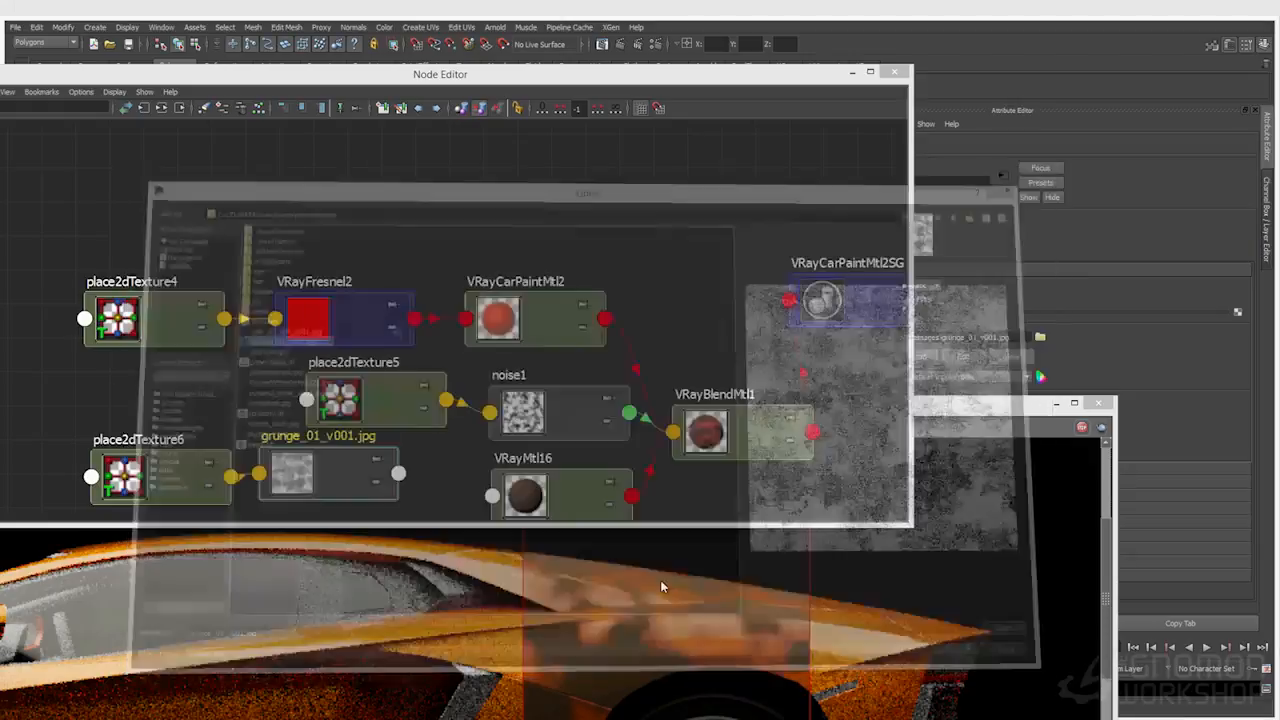
- Show the blend material's attributes and connect the grunge texture to the blend amount of Coat Material 0 in place of the noise
click(748, 445)
drag(950, 408, 903, 588)
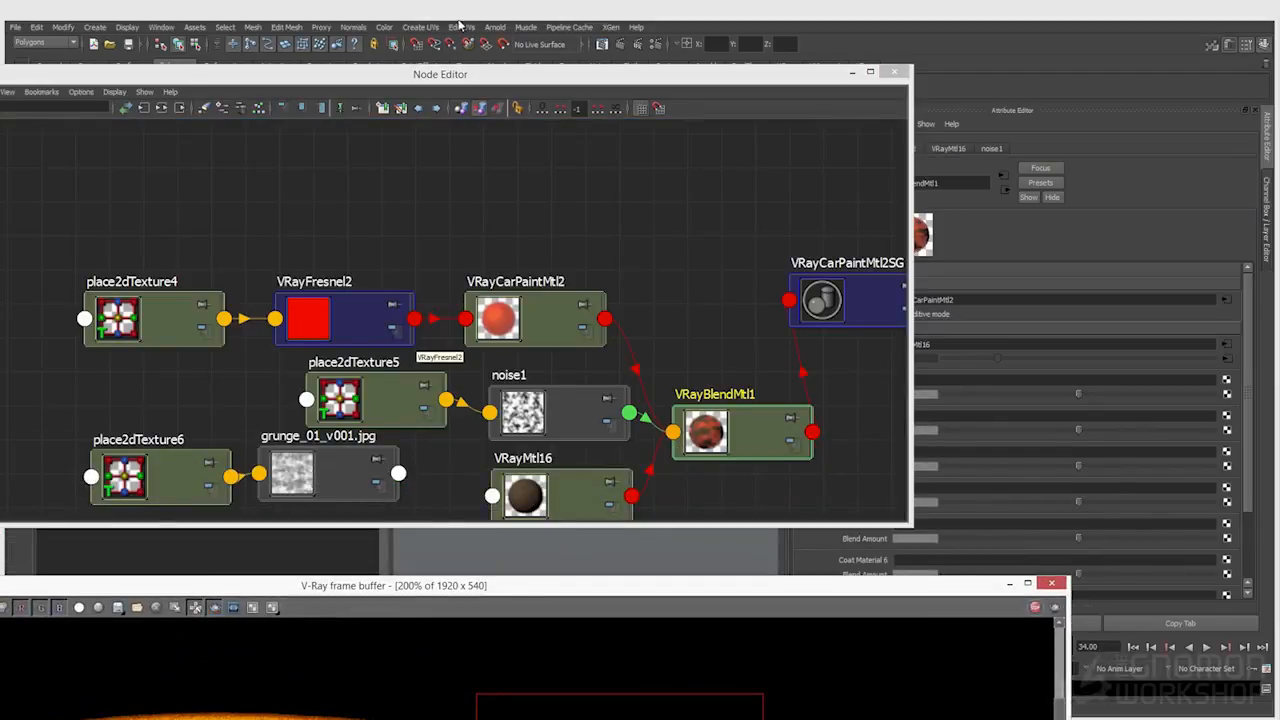
drag(478, 77, 389, 86)
middle_drag(206, 487, 893, 358)
- Bring the frame buffer back into view, move the Node Editor aside and inspect the grunge-blended paint in the render region
drag(684, 596, 762, 299)
drag(536, 290, 540, 548)
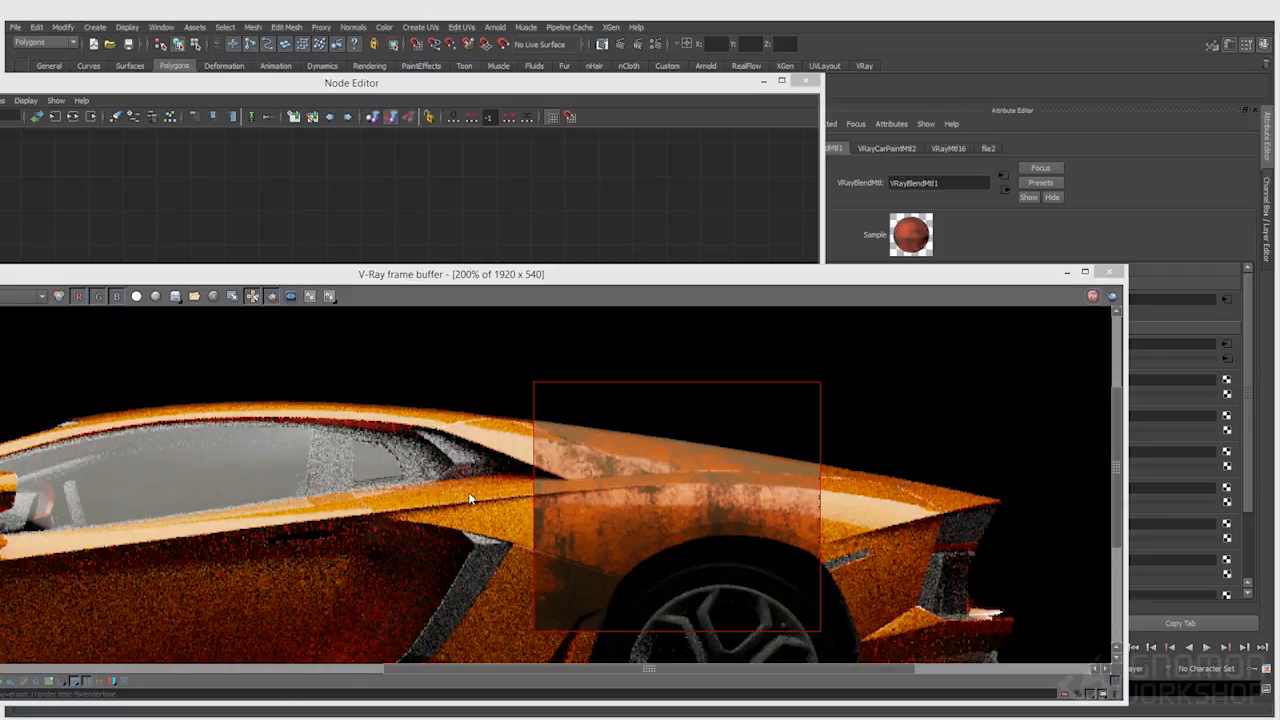
drag(372, 90, 76, 572)
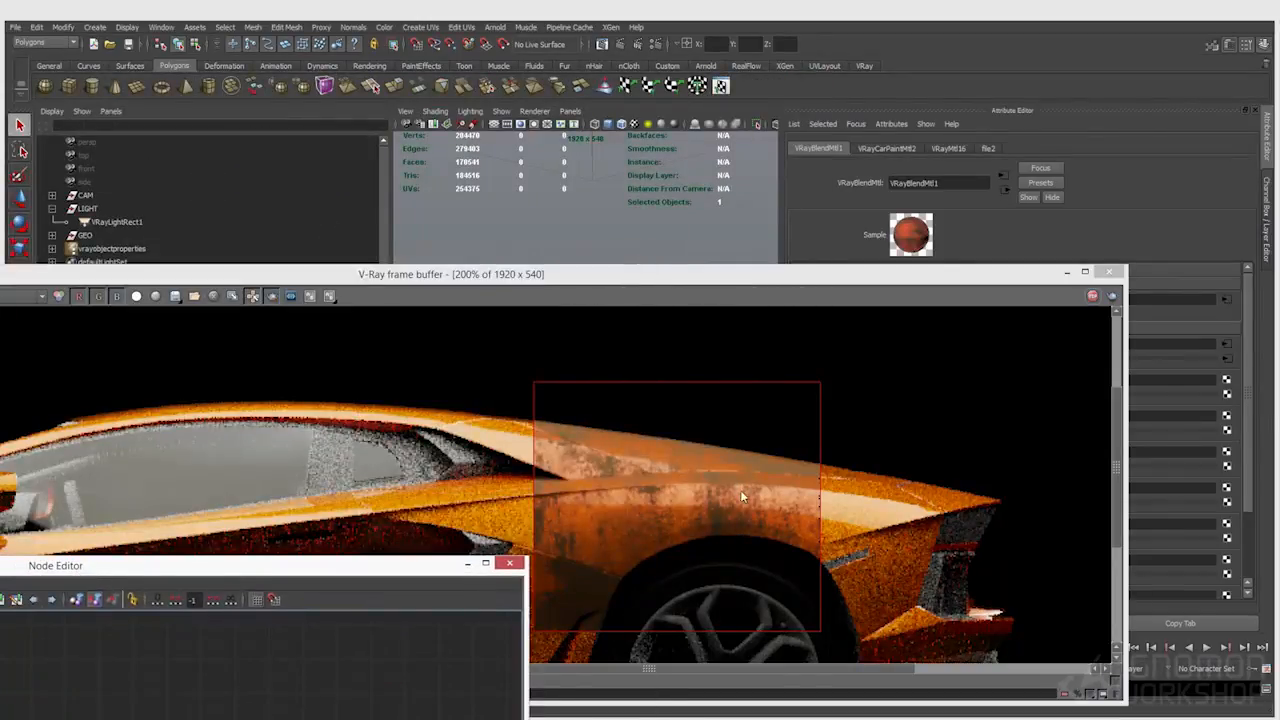
drag(566, 283, 584, 195)
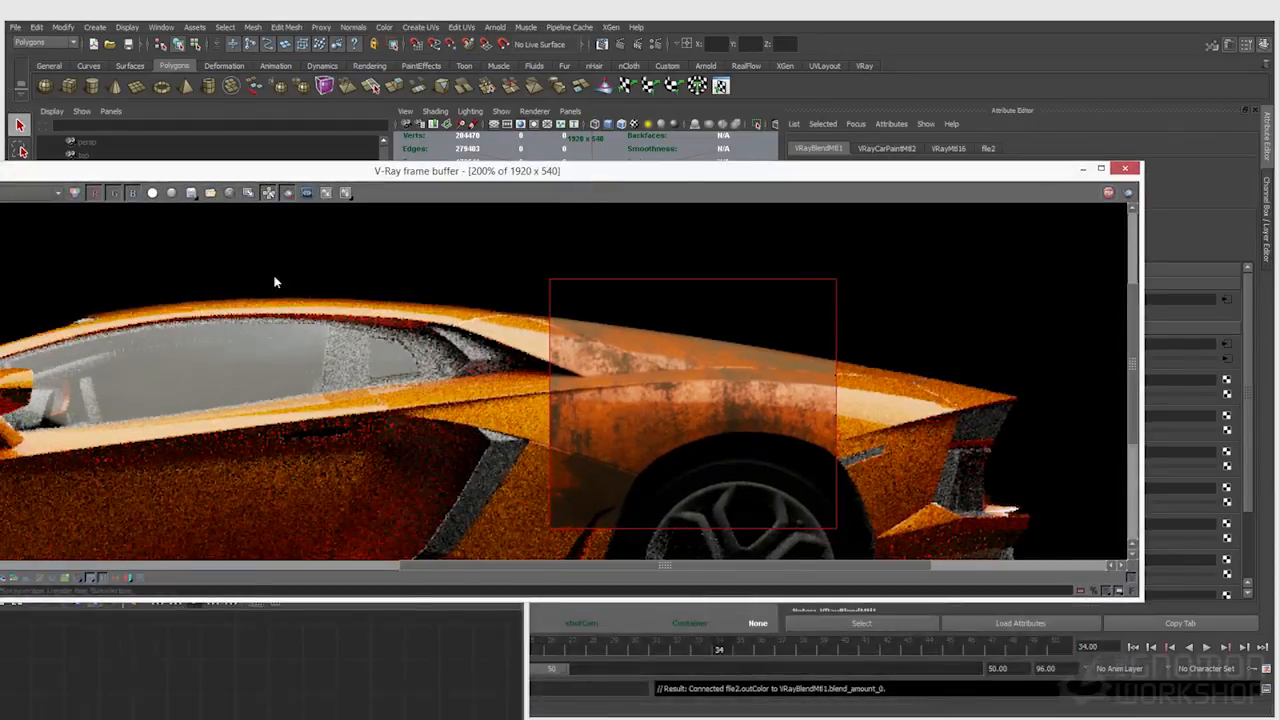
- Show the whole car at 100% in the frame buffer and redraw the render region around the entire car
drag(309, 177, 466, 170)
scroll(595, 339, down, 1)
drag(201, 250, 1127, 556)
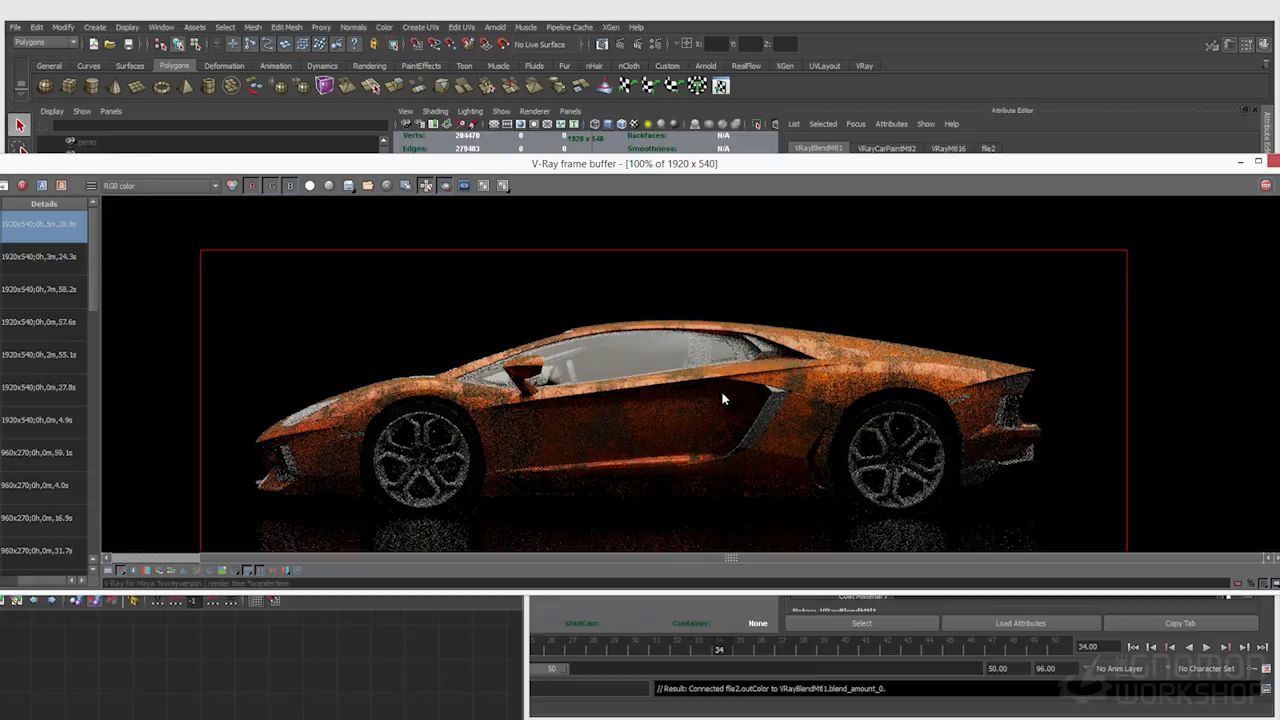
- Check the shading network, move the Node Editor back out of the way and examine the grunge-masked paint across the whole car
click(287, 645)
drag(286, 559, 401, 404)
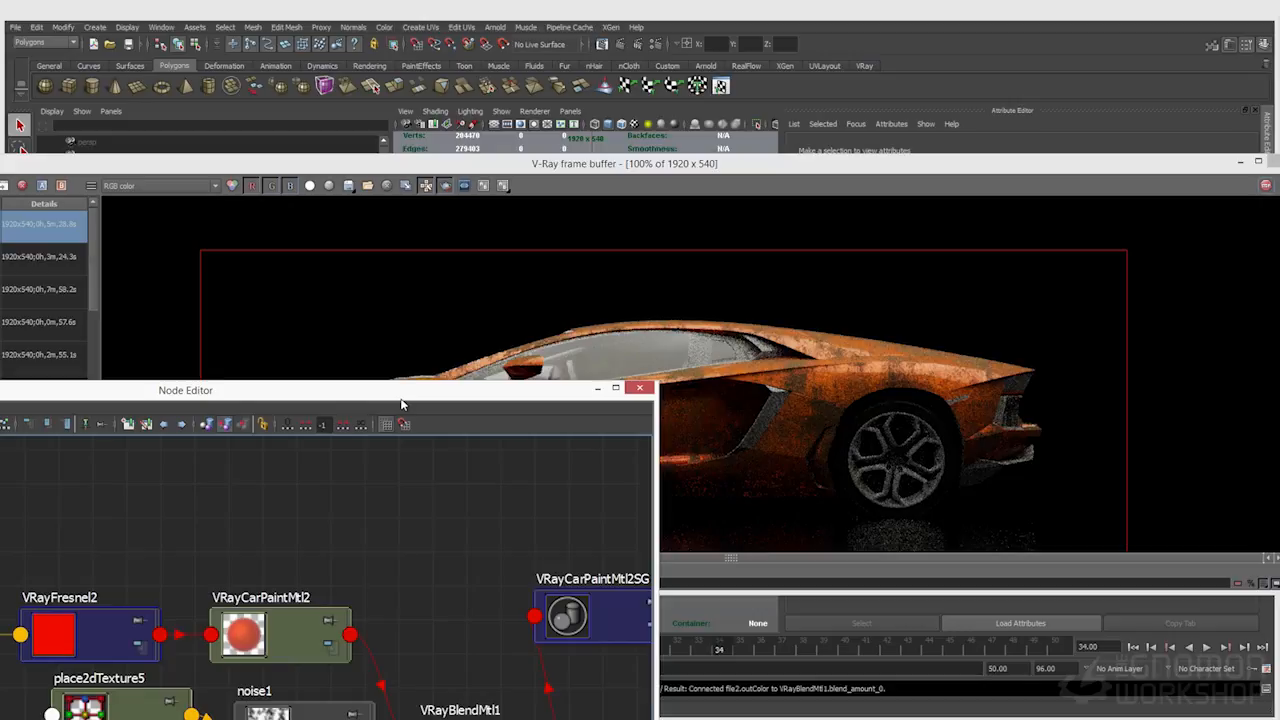
drag(401, 404, 404, 652)
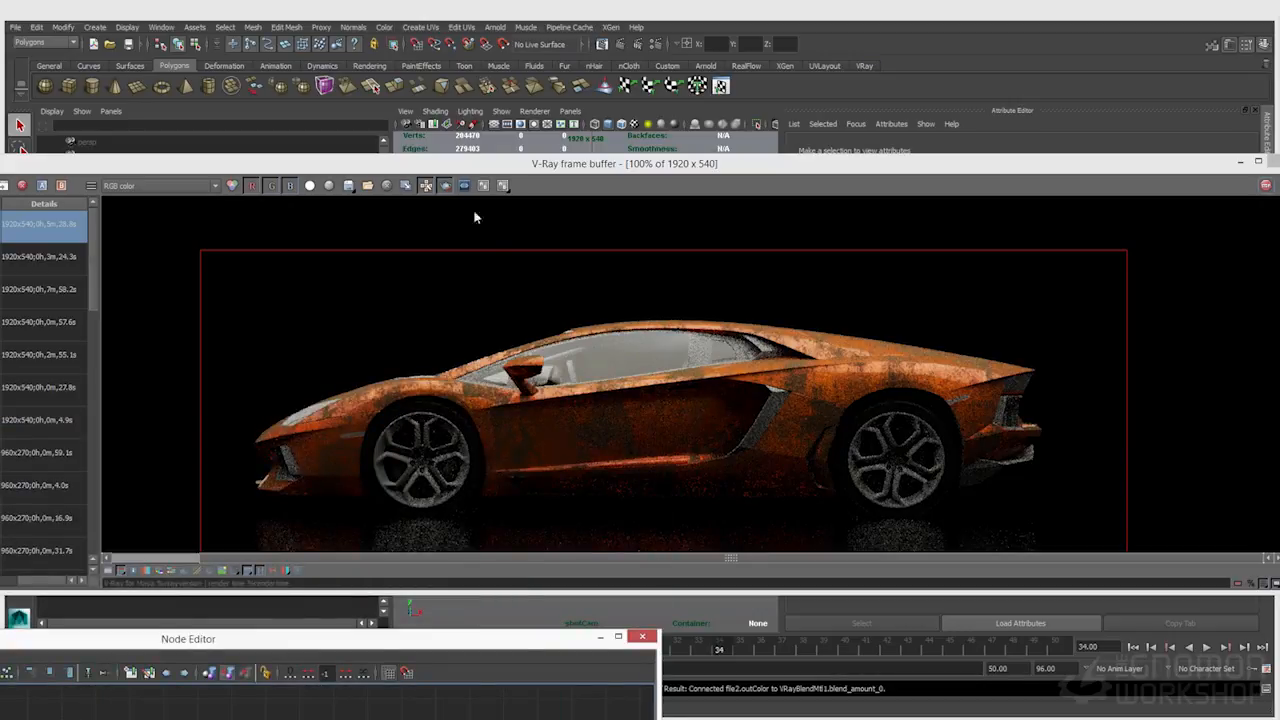
click(480, 158)
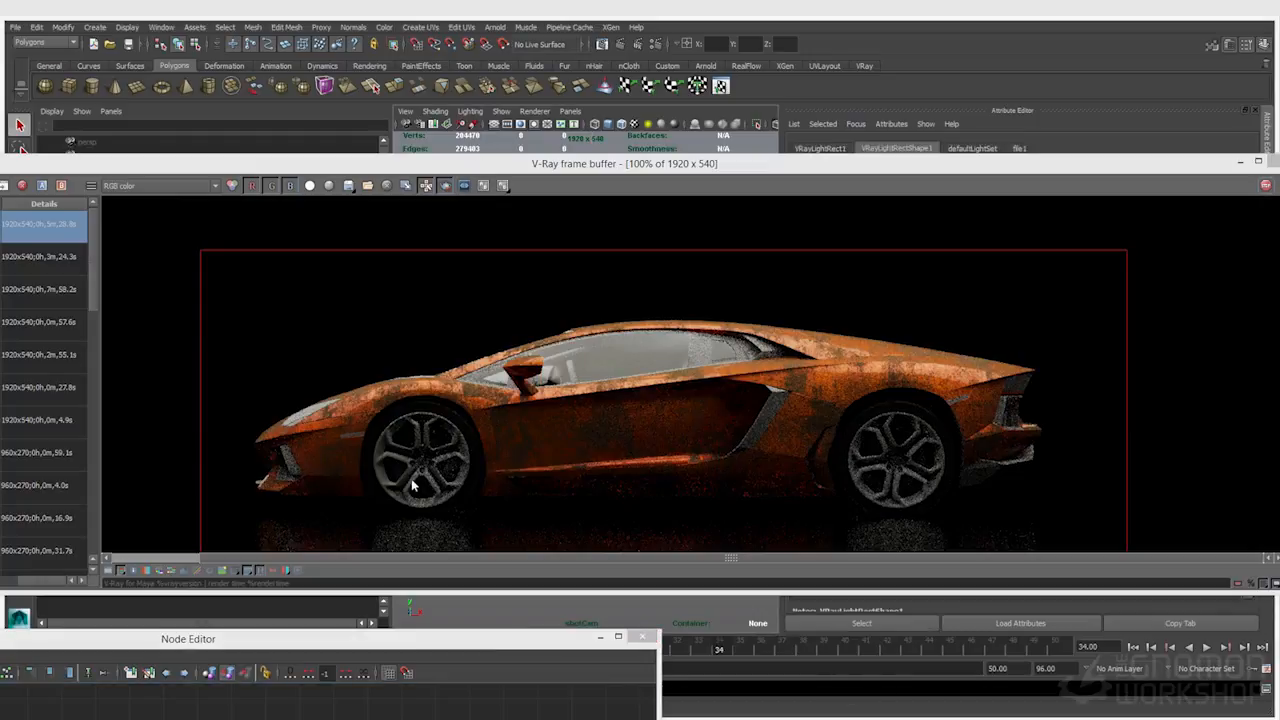